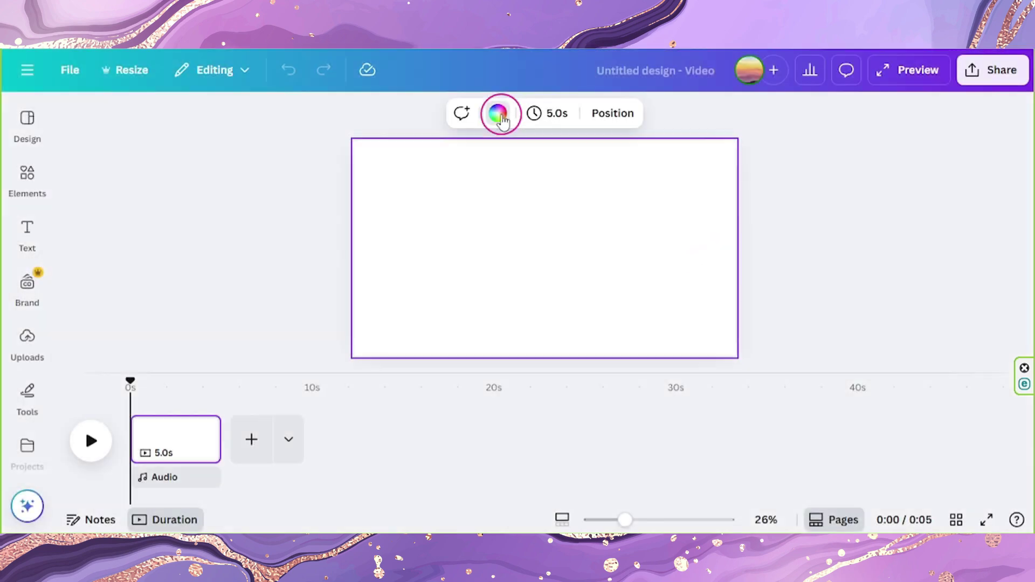
Step: Set the blank video page's background color to solid black
click(496, 113)
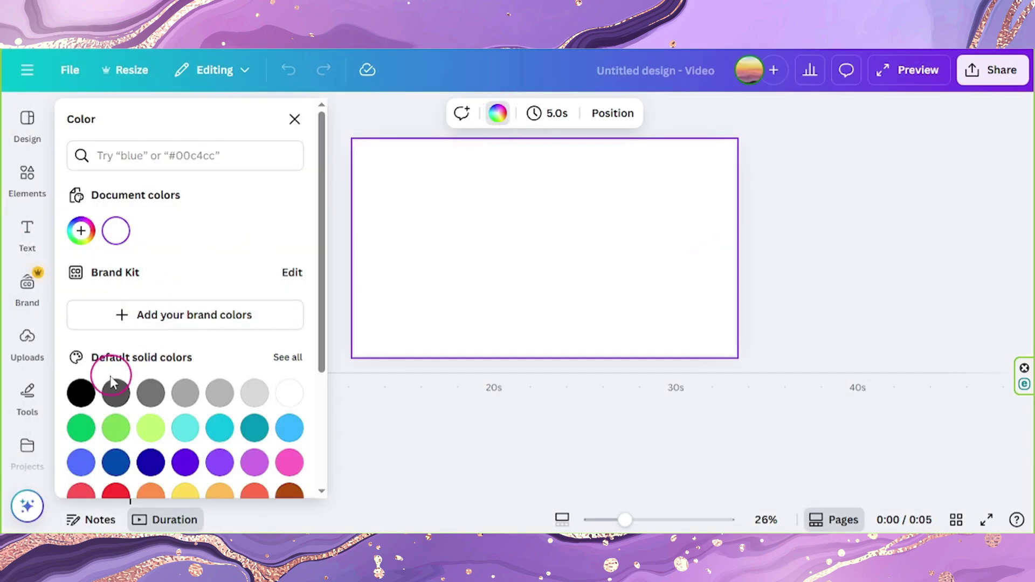
click(82, 392)
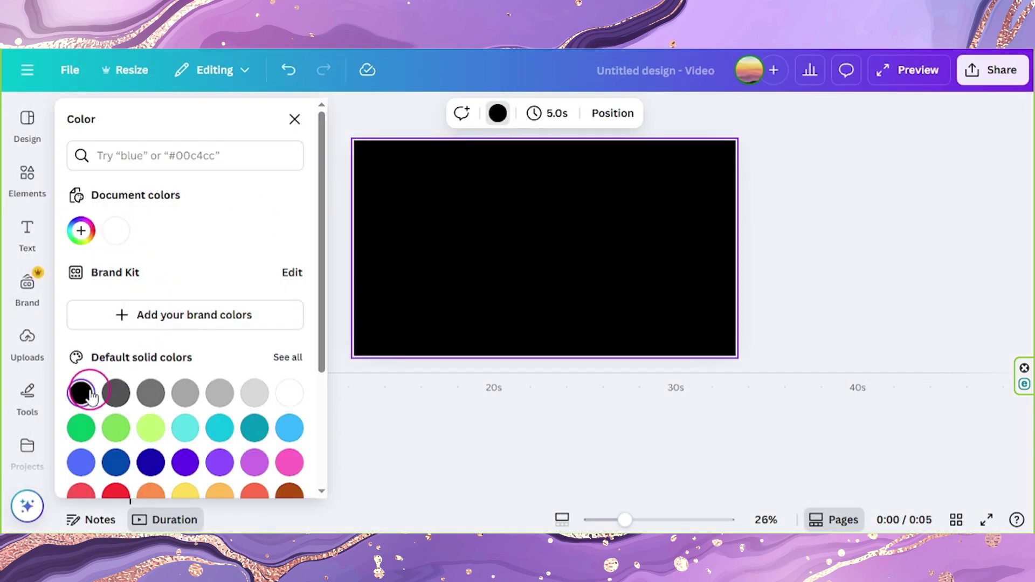
click(294, 120)
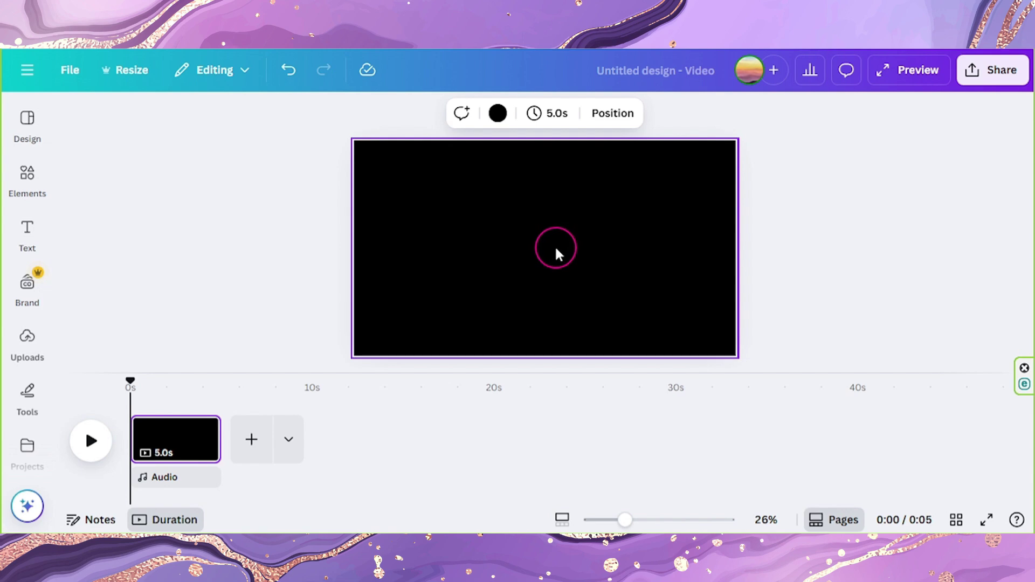
Step: Find a crumpled "paper texture" photo among the elements and make it the page background
click(27, 178)
click(118, 119)
text(paper texture)
key(Return)
click(172, 154)
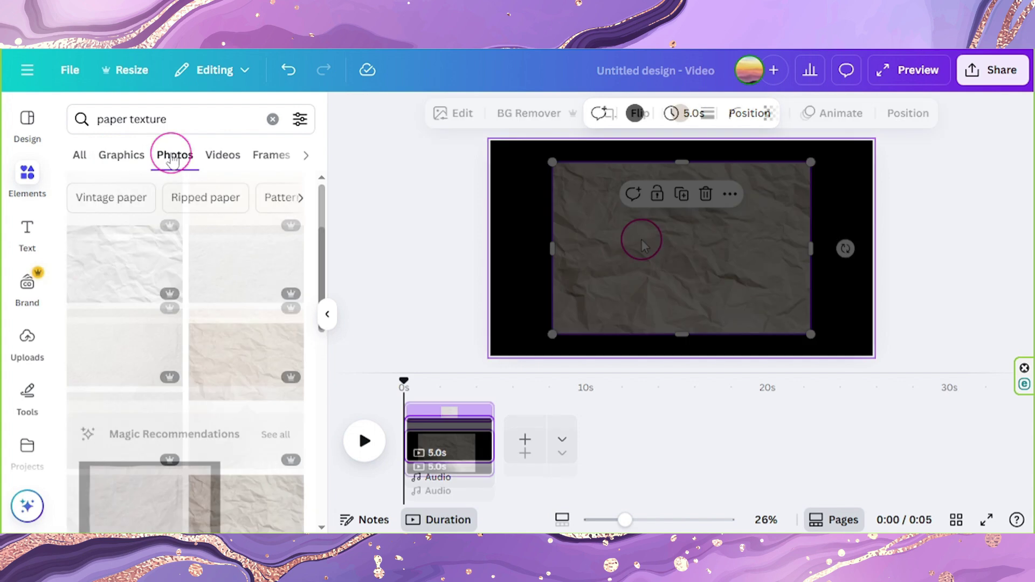
right_click(644, 240)
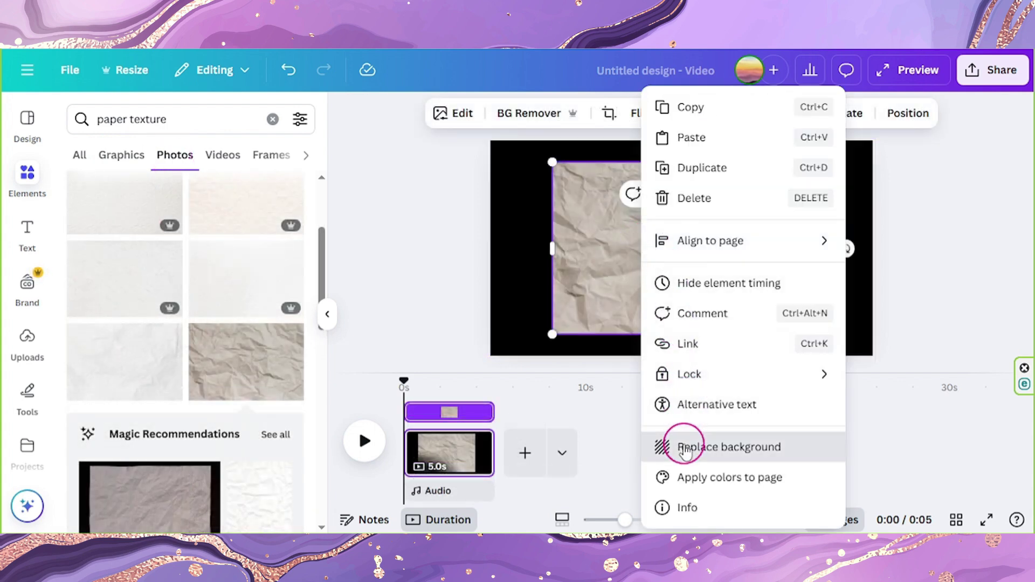
click(685, 450)
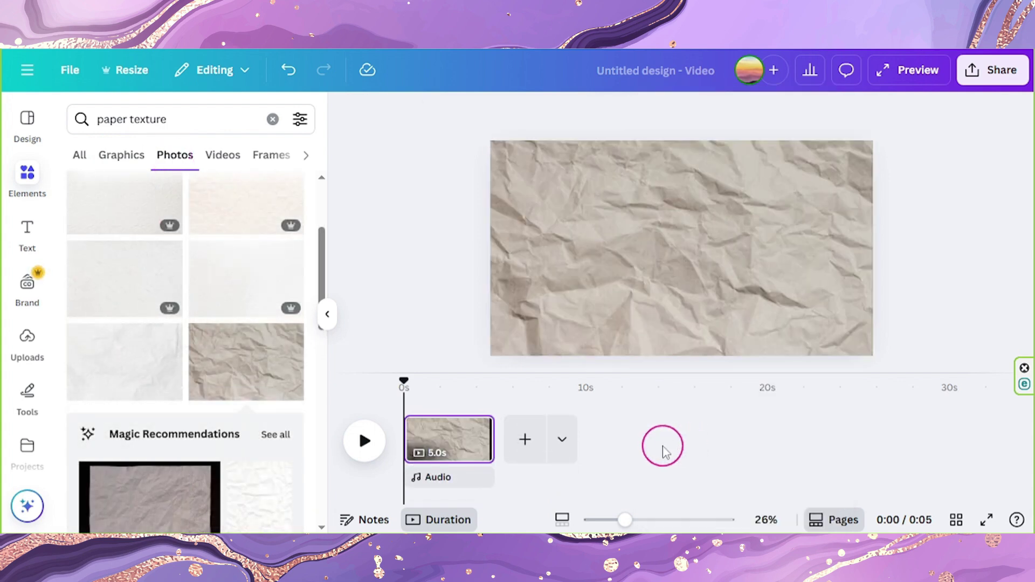
Step: Set the crumpled paper background's transparency to 60
click(745, 116)
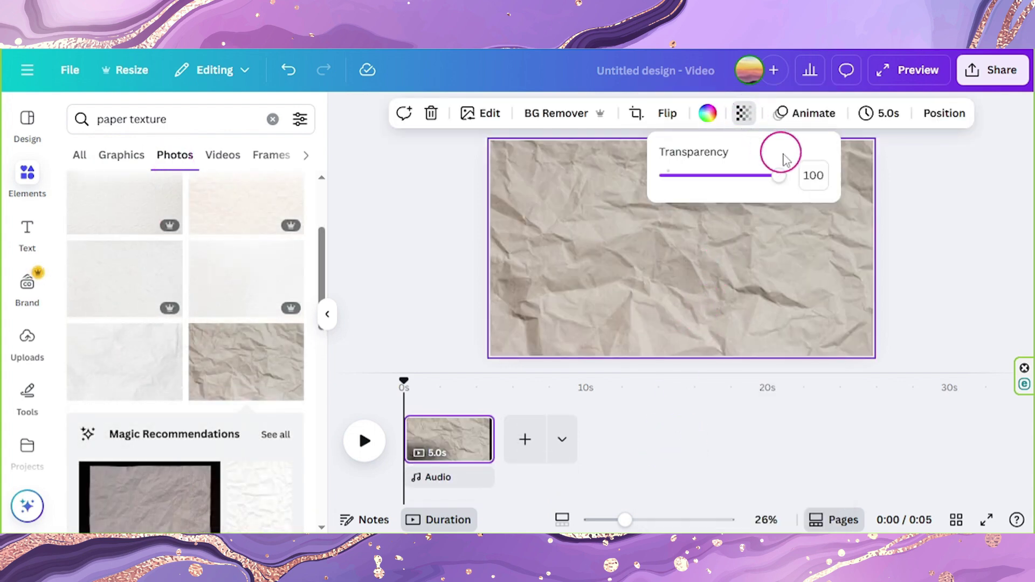
click(817, 171)
text(60)
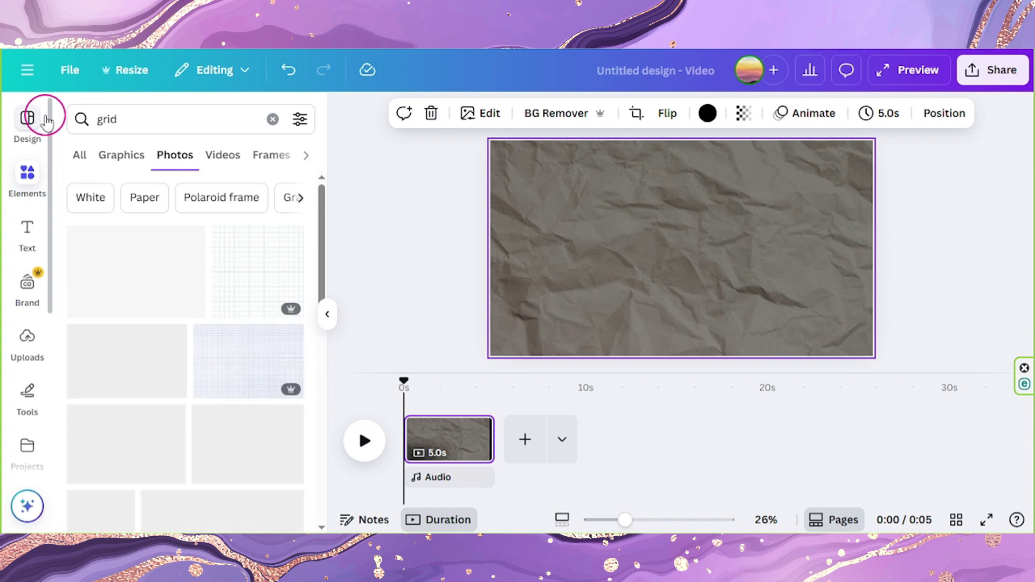
Step: Add a square "grid" graphic and enlarge it to the full page height on the page's left side
click(118, 162)
drag(104, 262, 699, 382)
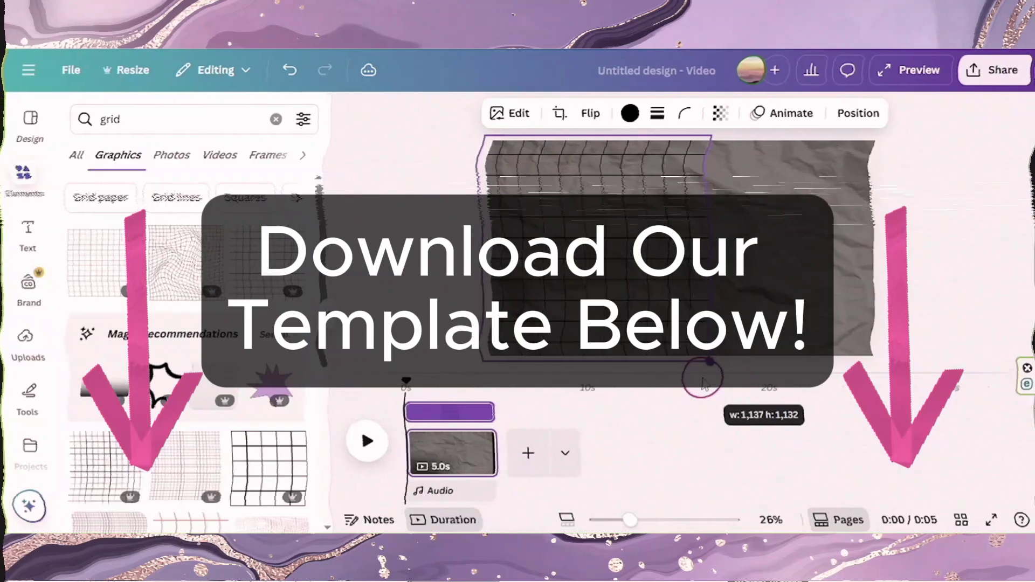
drag(697, 385, 720, 377)
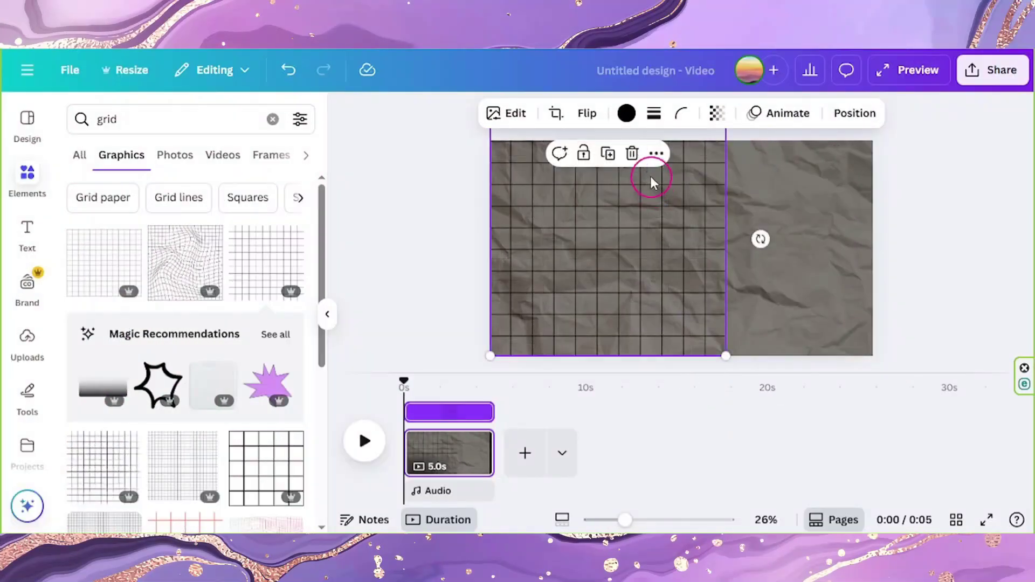
Step: Set the grid's transparency to 20 and place a copy beside it to cover the rest of the page
click(717, 116)
text(20)
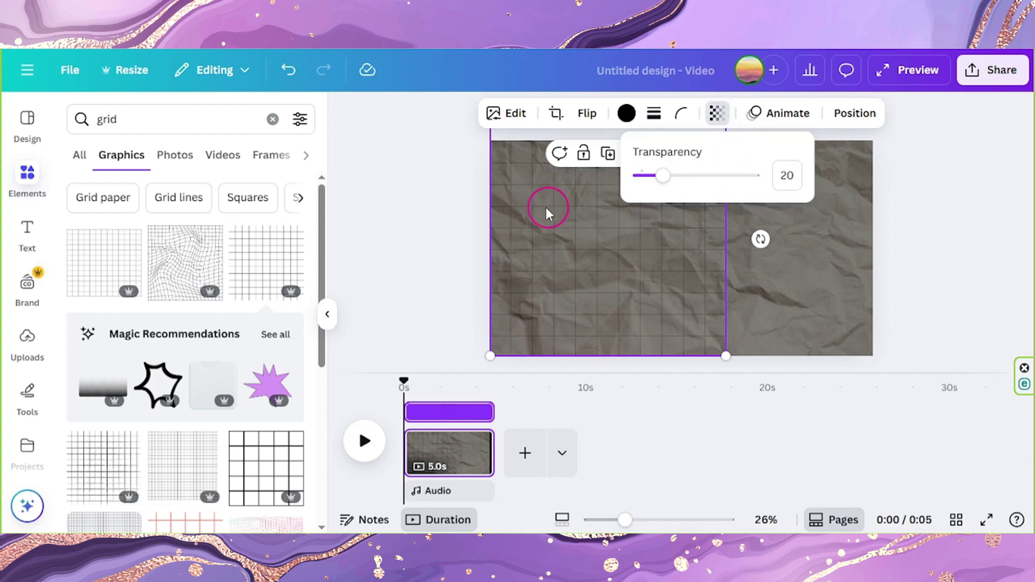
drag(577, 261, 799, 261)
Step: Search graphics for "ripped newspaper" and place torn pieces at the page's lower-left corner and along its right edge
click(77, 120)
text(ripped news)
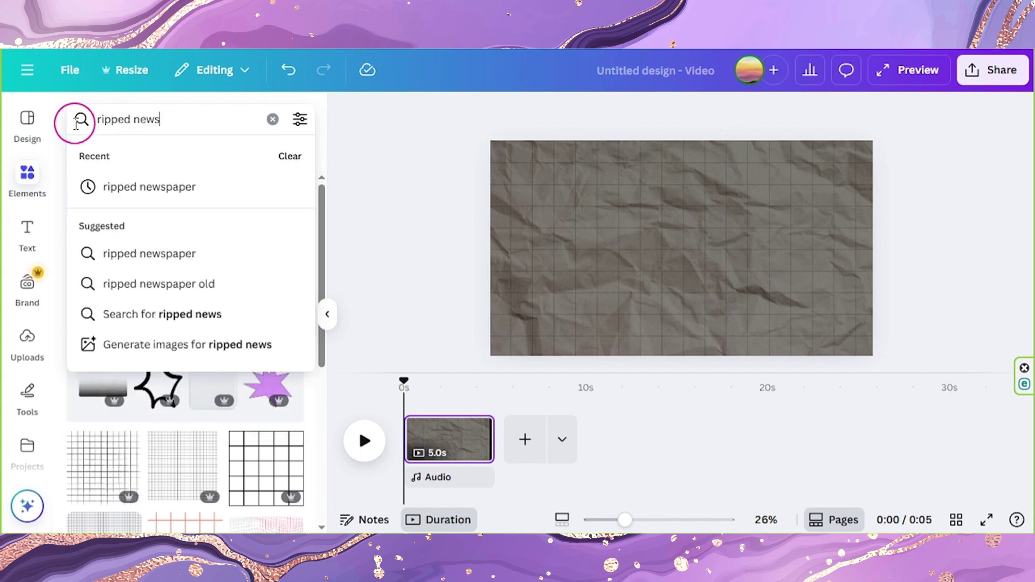
key(Return)
click(227, 387)
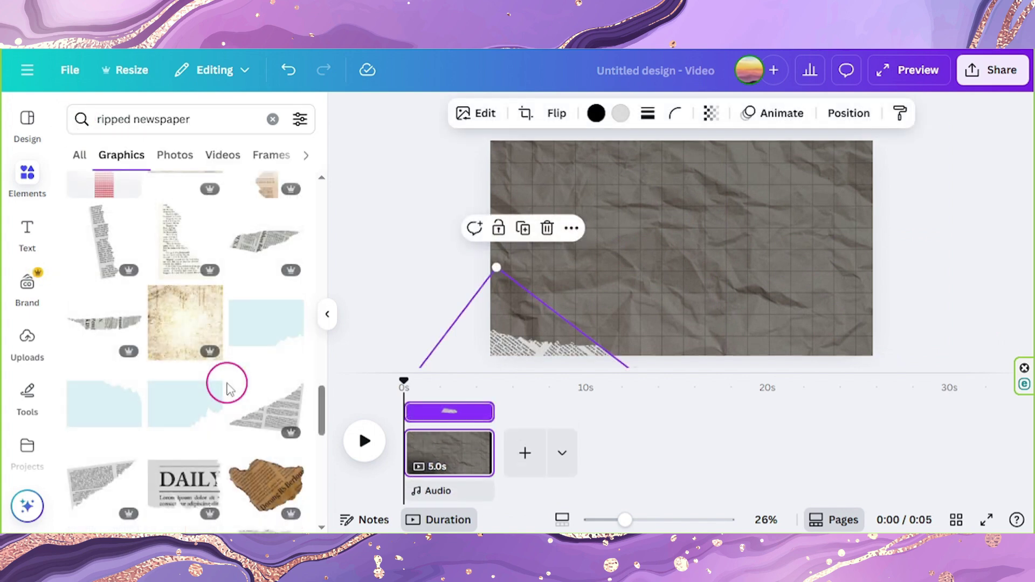
scroll(227, 386, down, 4)
scroll(227, 386, down, 3)
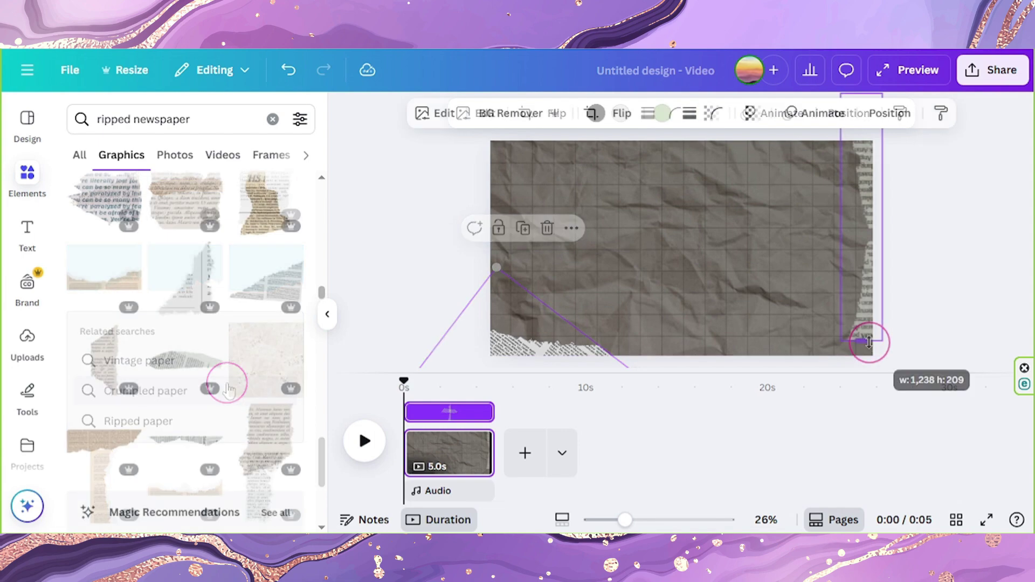
drag(866, 342, 869, 342)
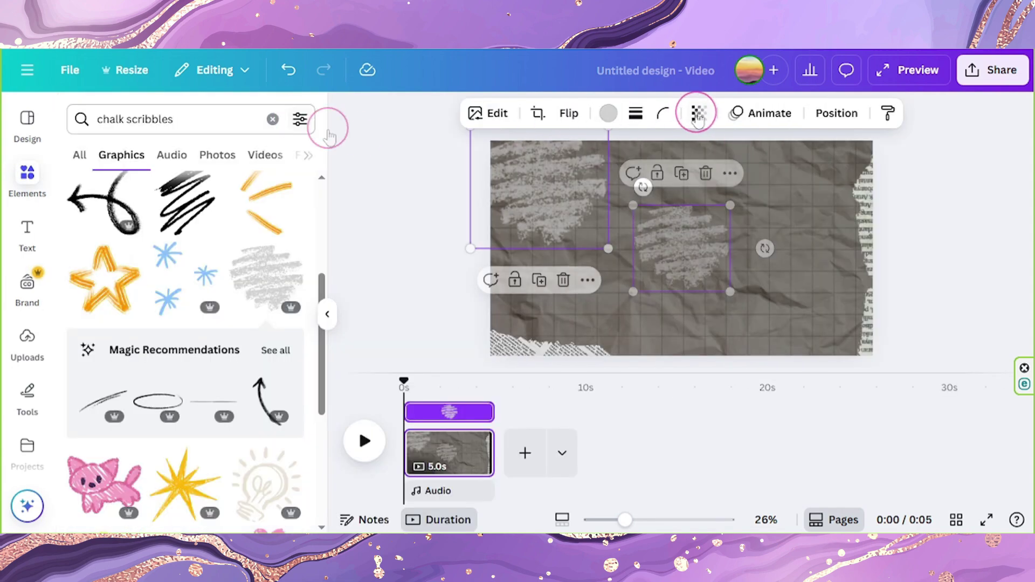
Step: Set the upper-left chalk scribble's transparency to 20 and place a copy in the page's lower-right corner
click(698, 113)
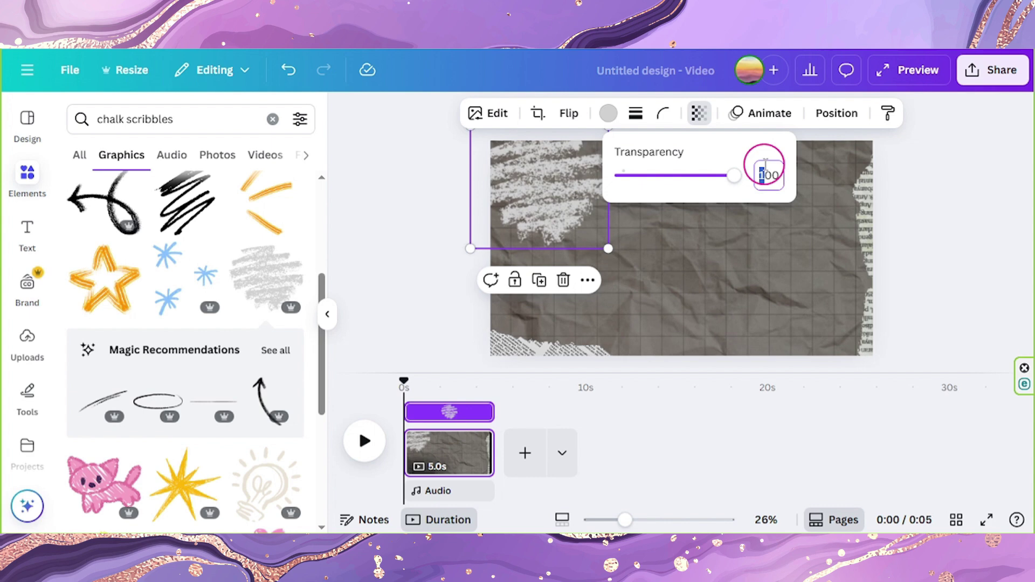
text(20)
key(Return)
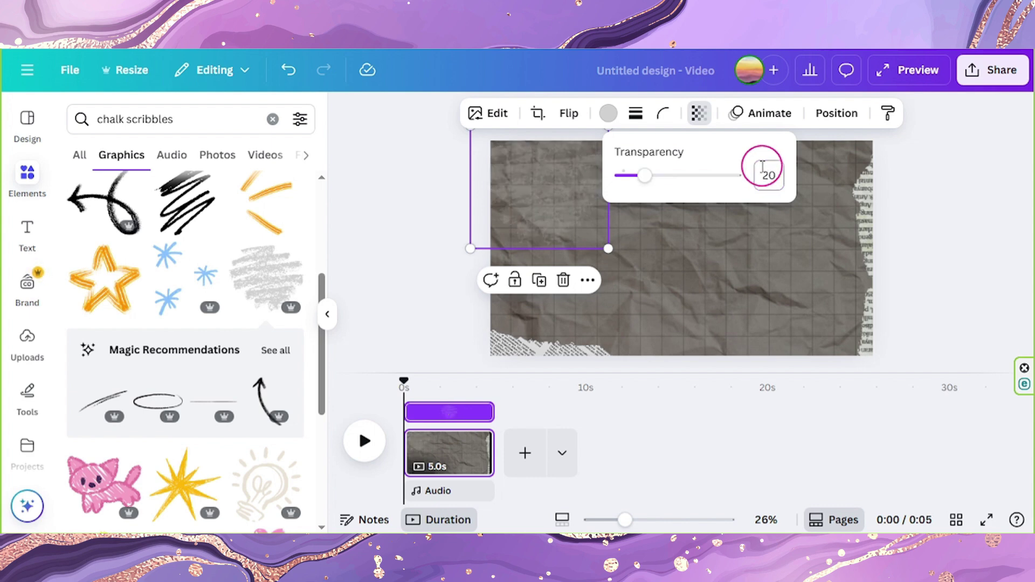
mouse_move(578, 200)
mouse_down()
mouse_move(642, 185)
mouse_move(836, 323)
mouse_move(804, 344)
mouse_up()
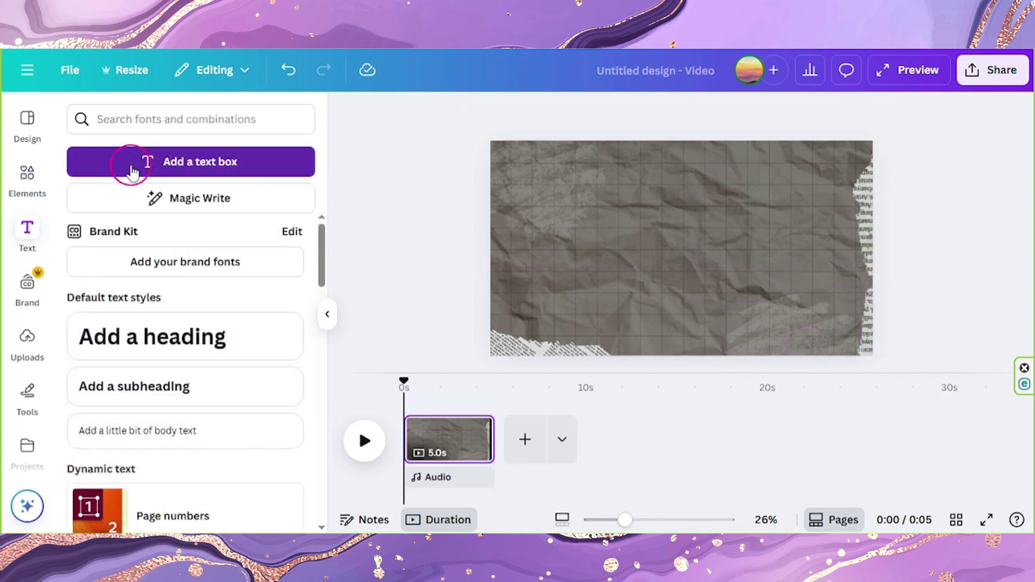
Step: Add a white "ANIMATE" text in Playfair Display SC at size 112 and place it in the page's upper middle
click(132, 172)
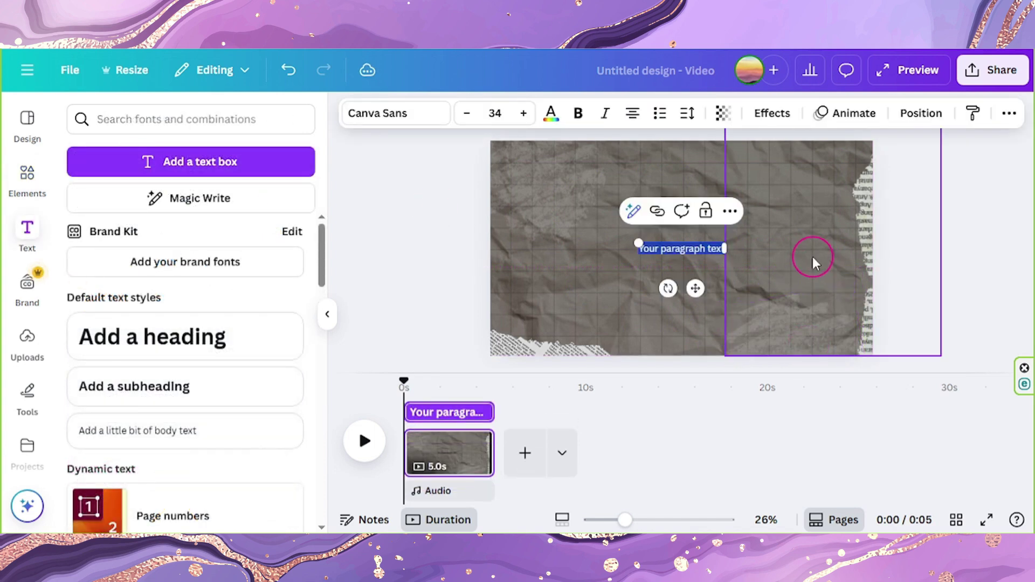
text(ANIMATE)
click(396, 113)
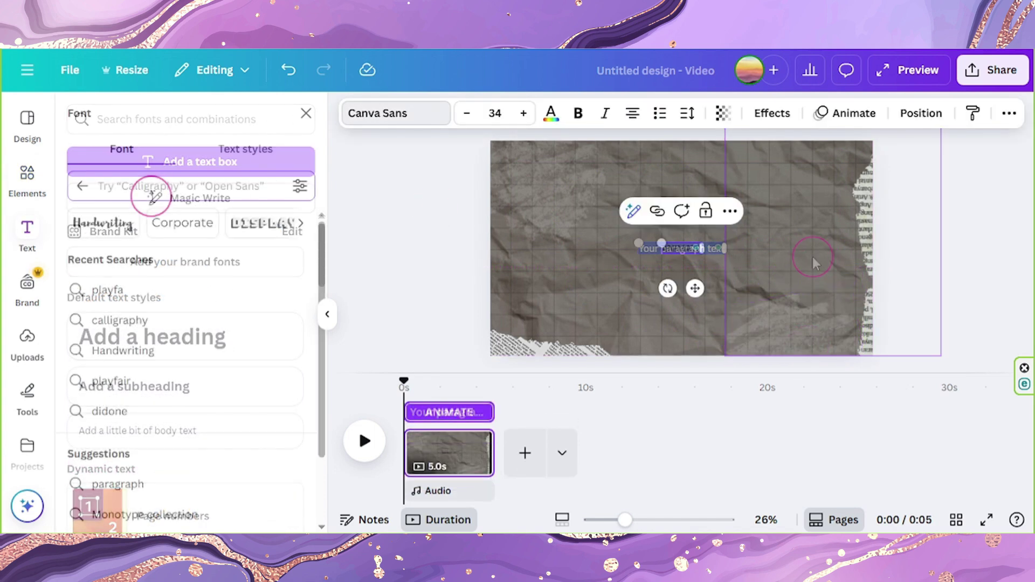
click(152, 196)
text(PLAYFAIR DIS)
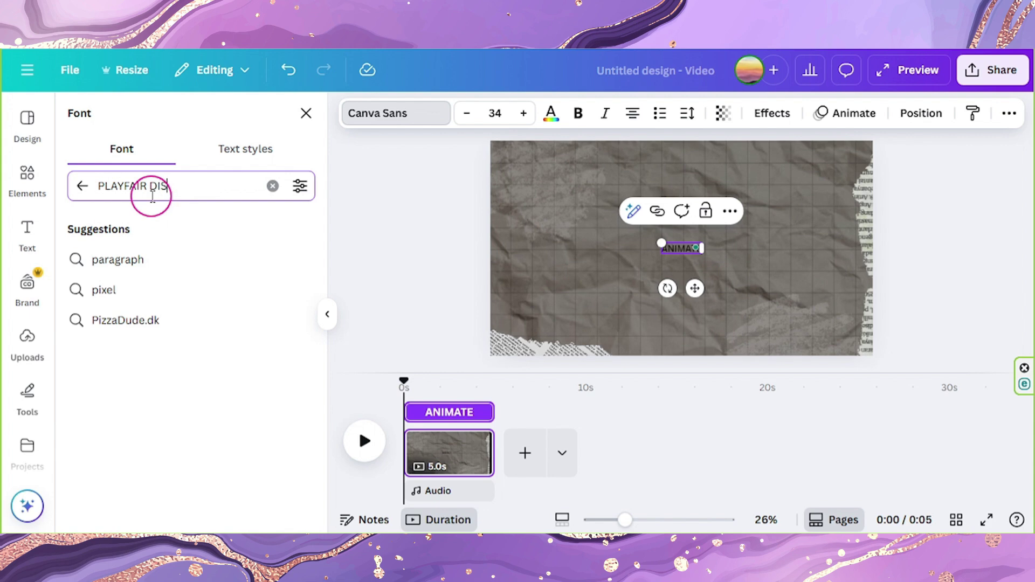
text(PLAY SC)
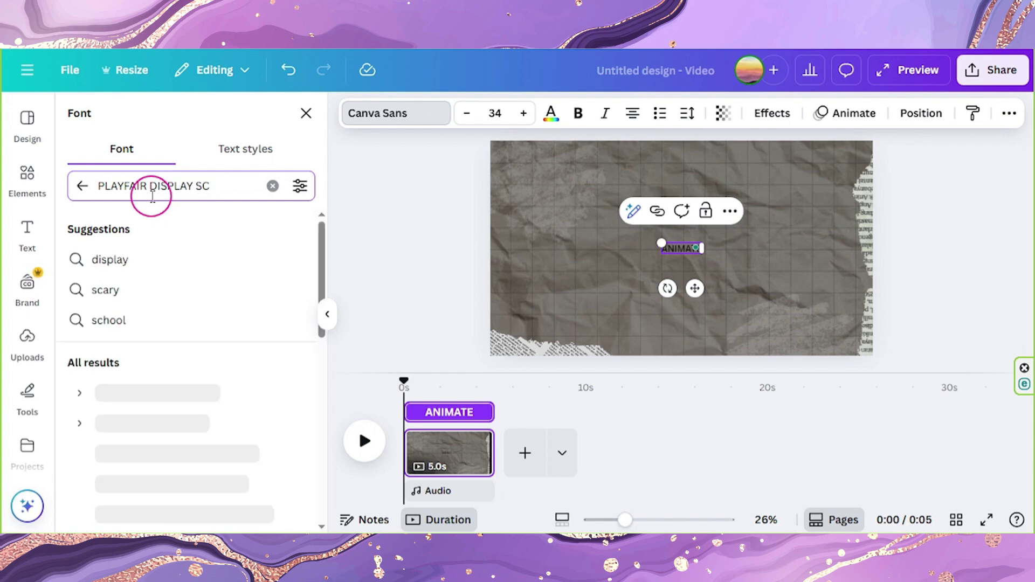
click(149, 392)
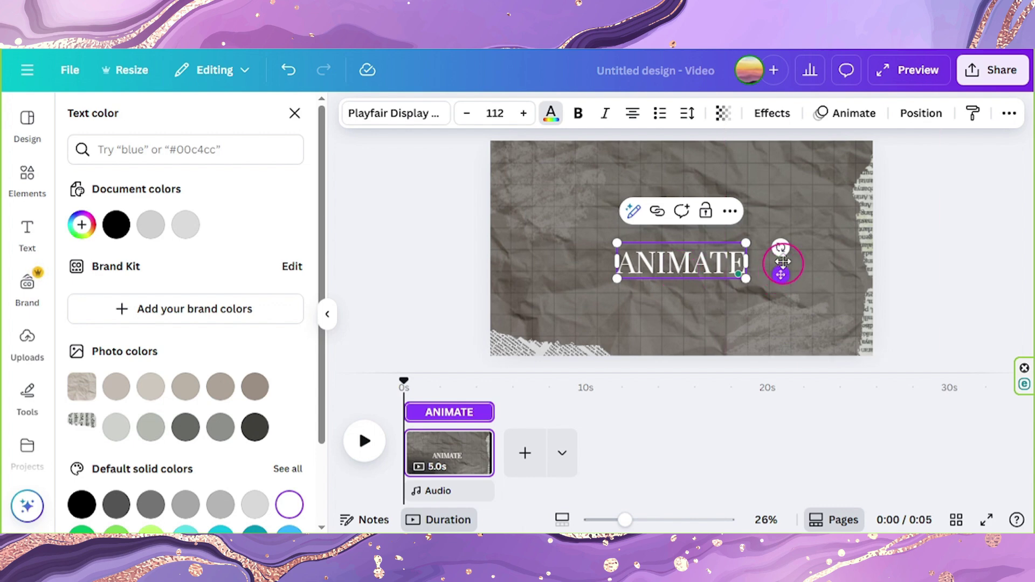
drag(780, 274, 739, 209)
Step: Apply the Fade animation to the "ANIMATE" text for both enter and exit
click(835, 122)
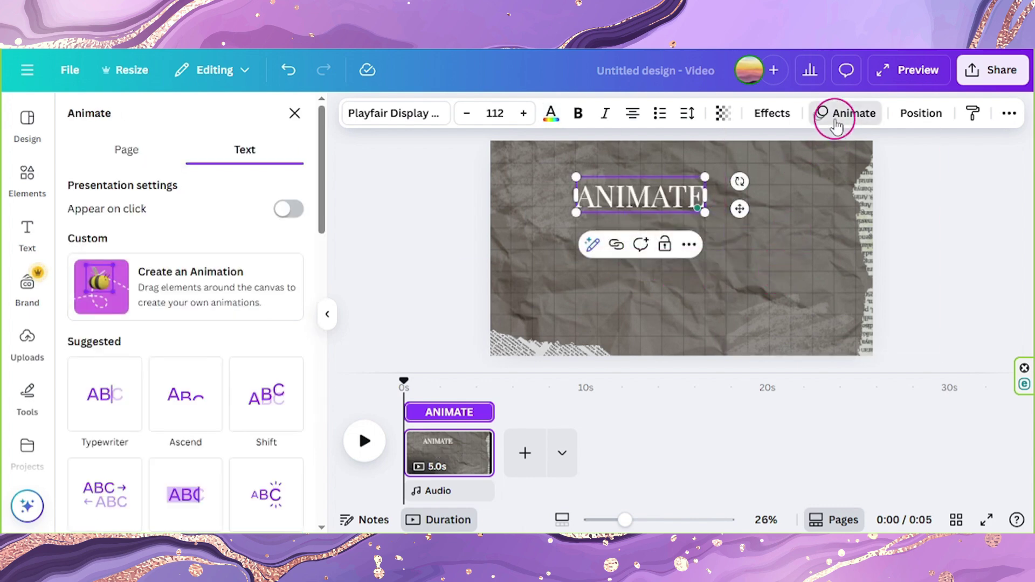
scroll(227, 370, down, 10)
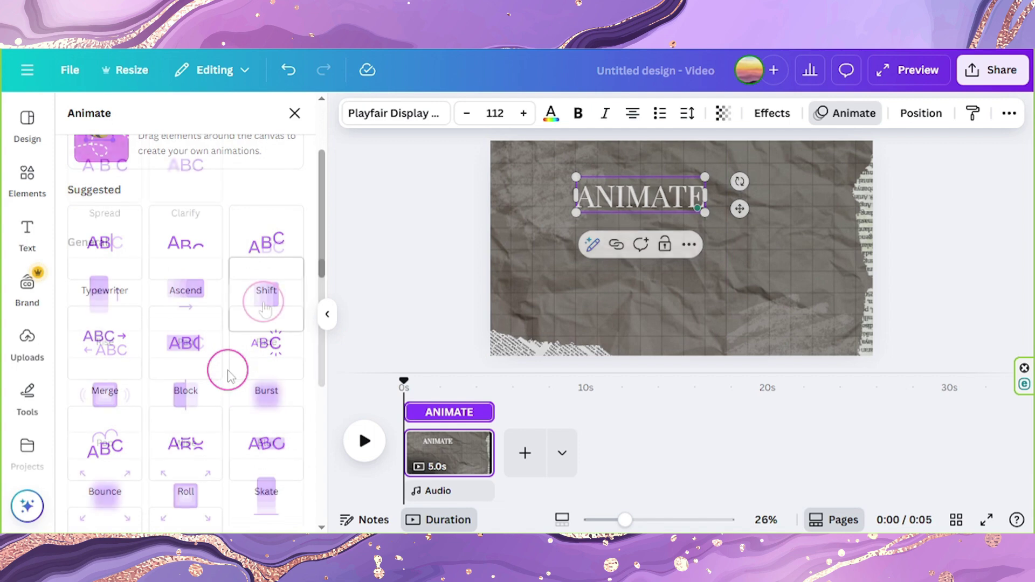
click(259, 312)
click(93, 344)
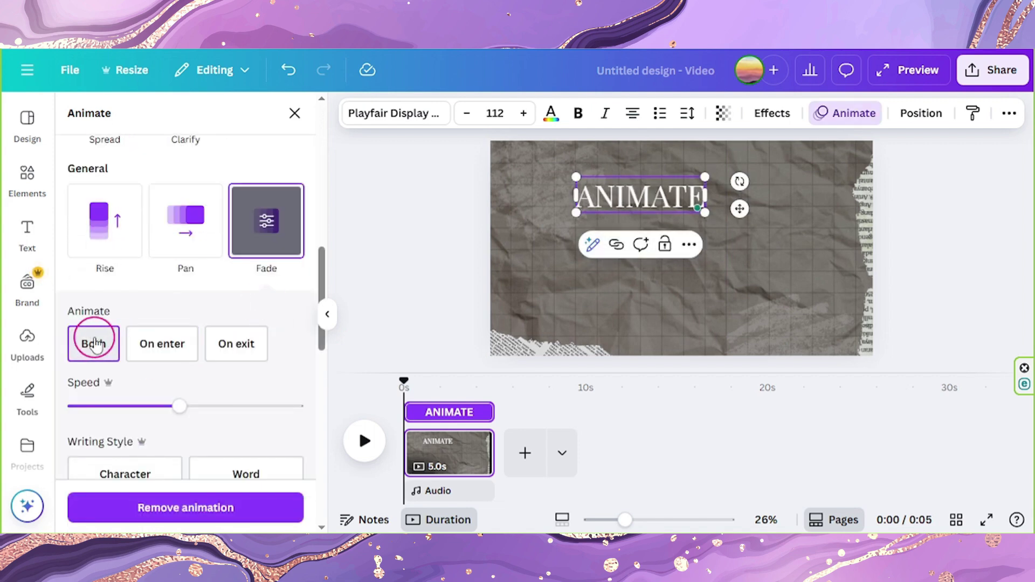
Step: Place a second text box below "ANIMATE" reading "like" and set it in Times New Roman at size 50
drag(696, 279, 721, 288)
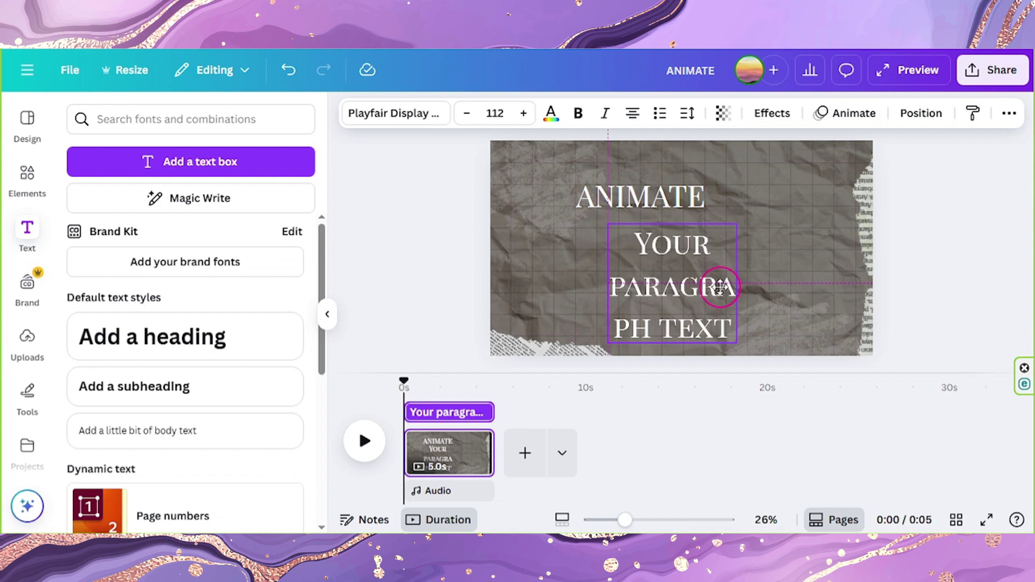
double_click(703, 295)
double_click(649, 242)
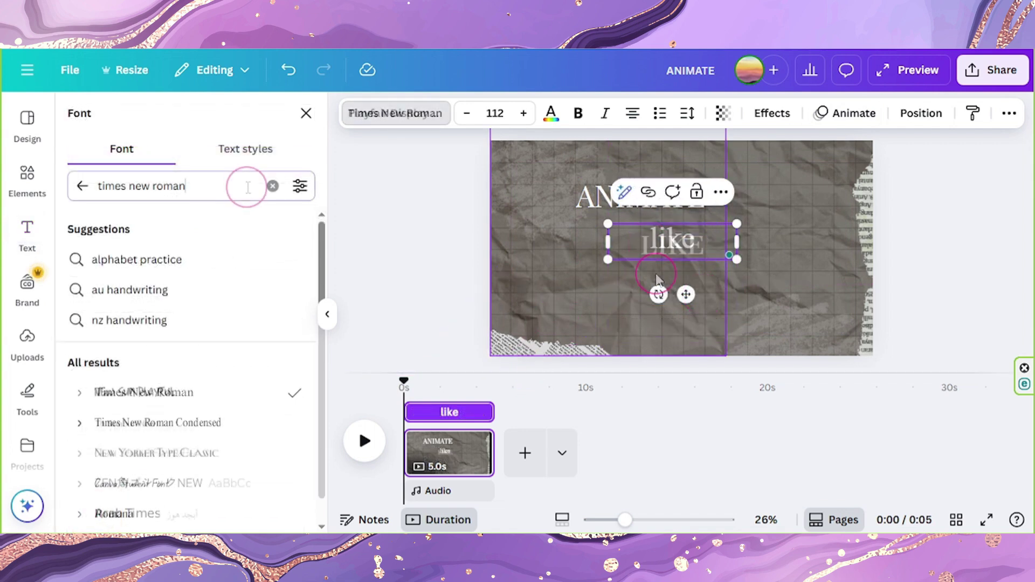
click(247, 187)
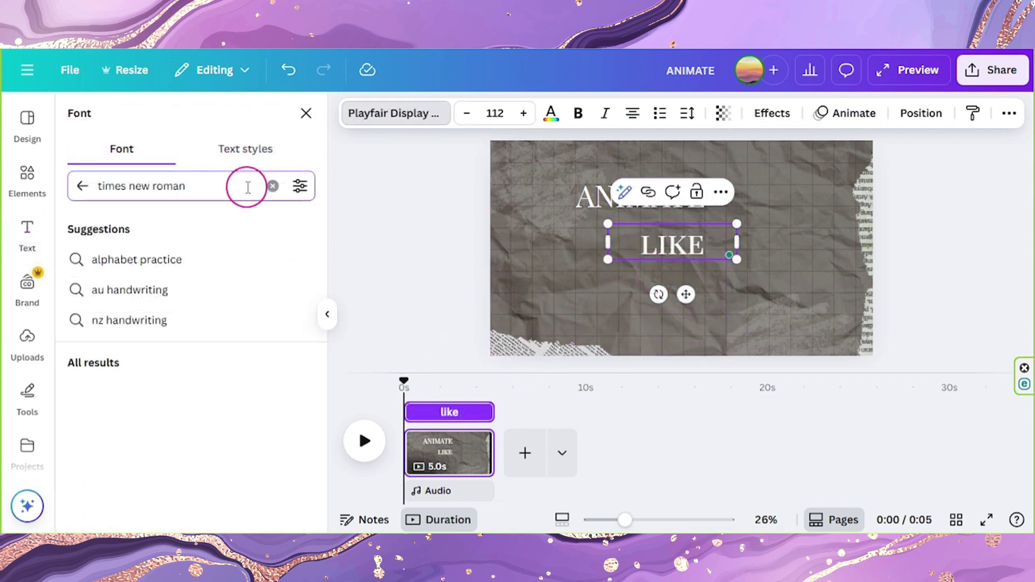
click(161, 393)
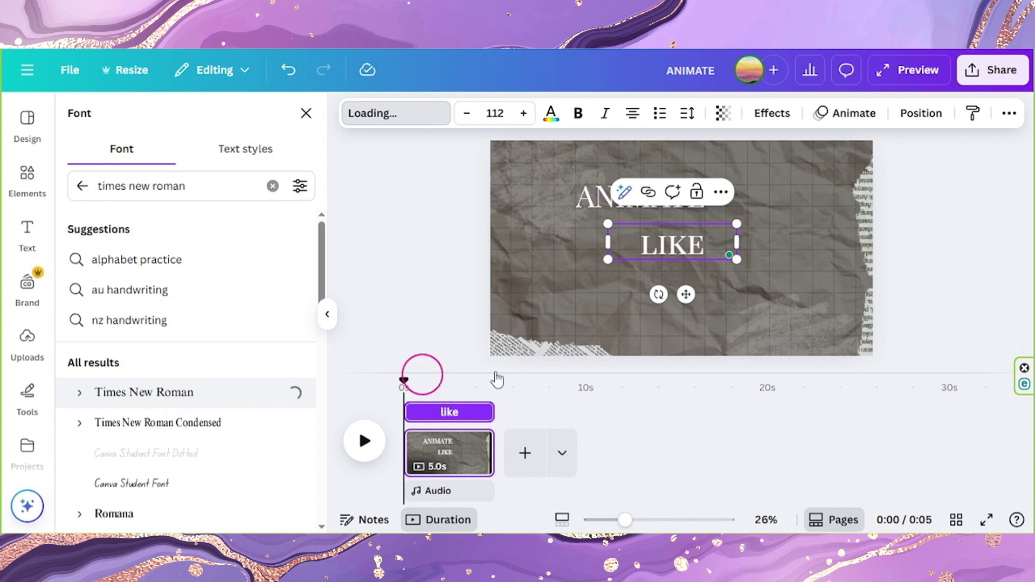
Step: Apply the Background text effect to "like" with its roundness set to 0
click(766, 111)
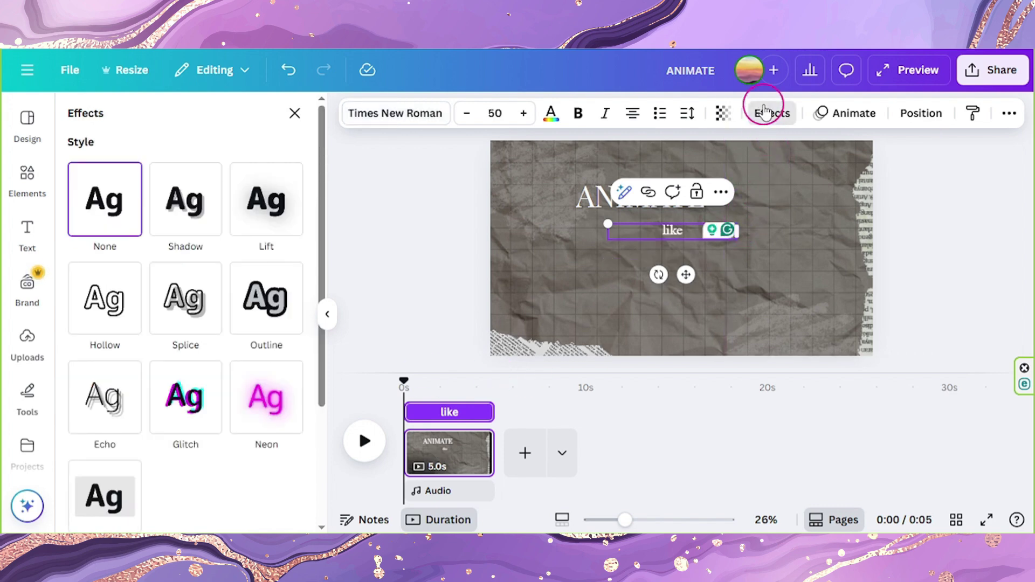
scroll(107, 370, down, 3)
click(106, 370)
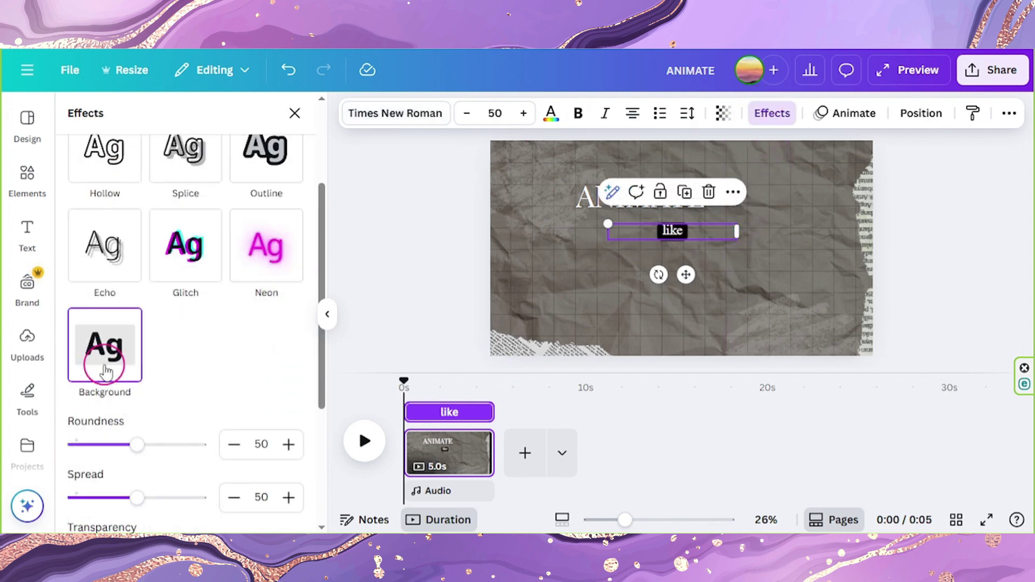
scroll(106, 371, down, 1)
drag(136, 370, 70, 370)
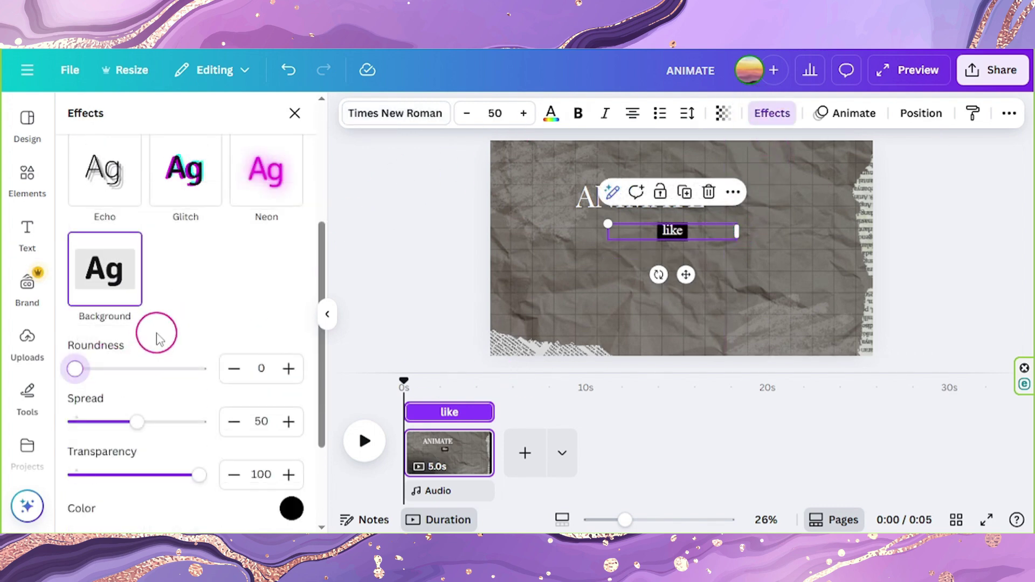
scroll(158, 339, down, 1)
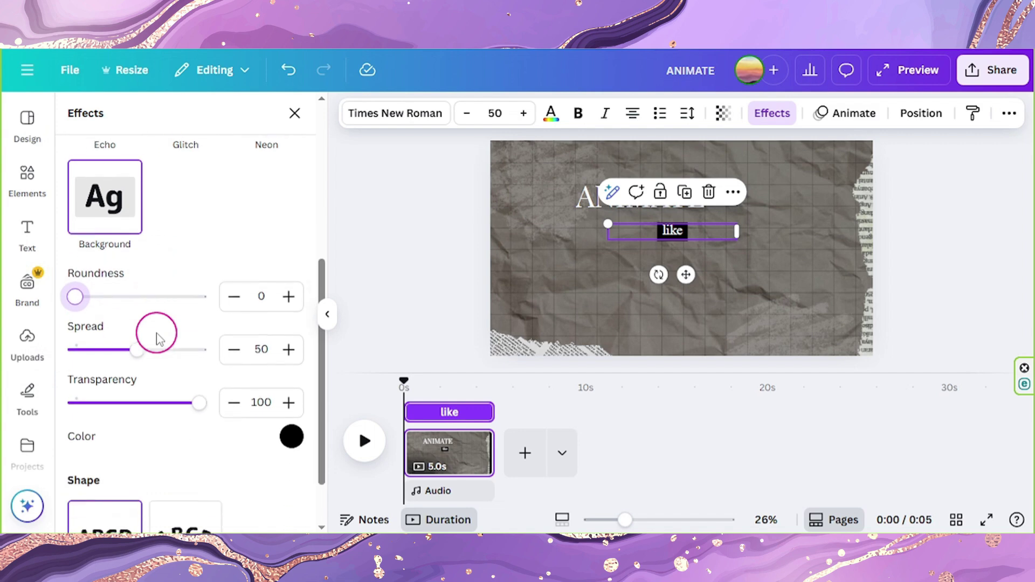
click(264, 343)
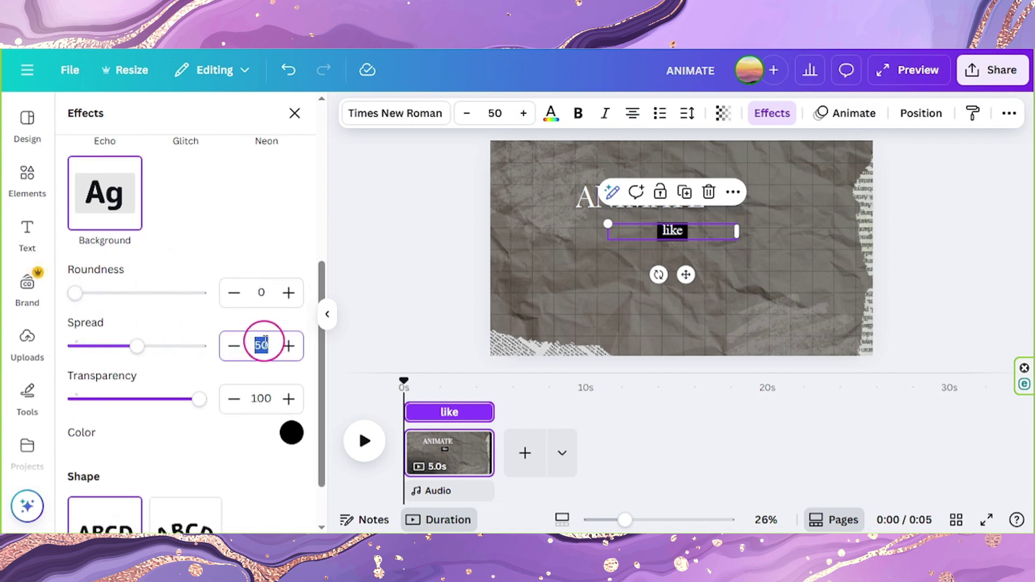
Step: Change the background effect colour of the "like" text to yellow #FFED00
click(291, 432)
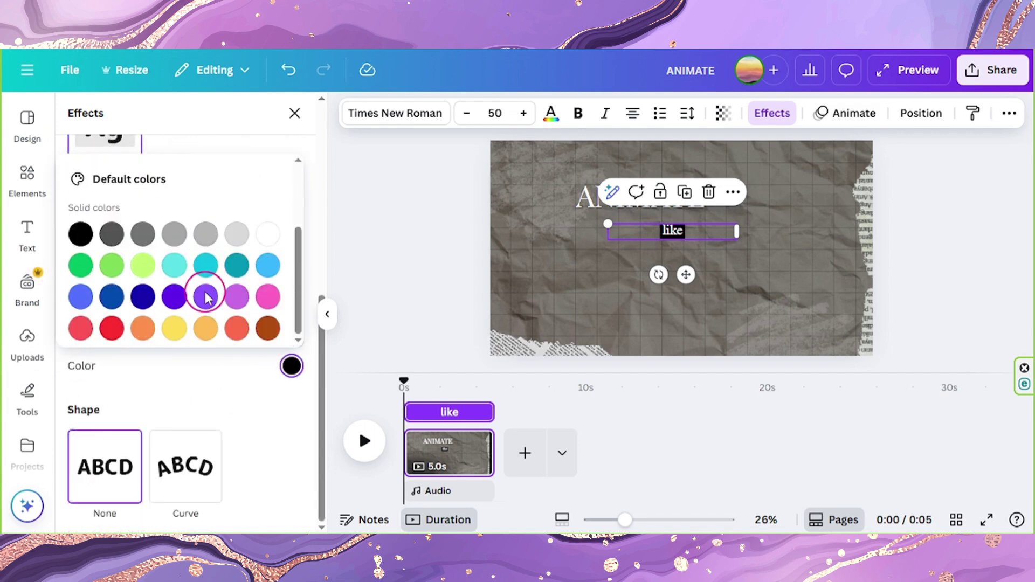
click(182, 326)
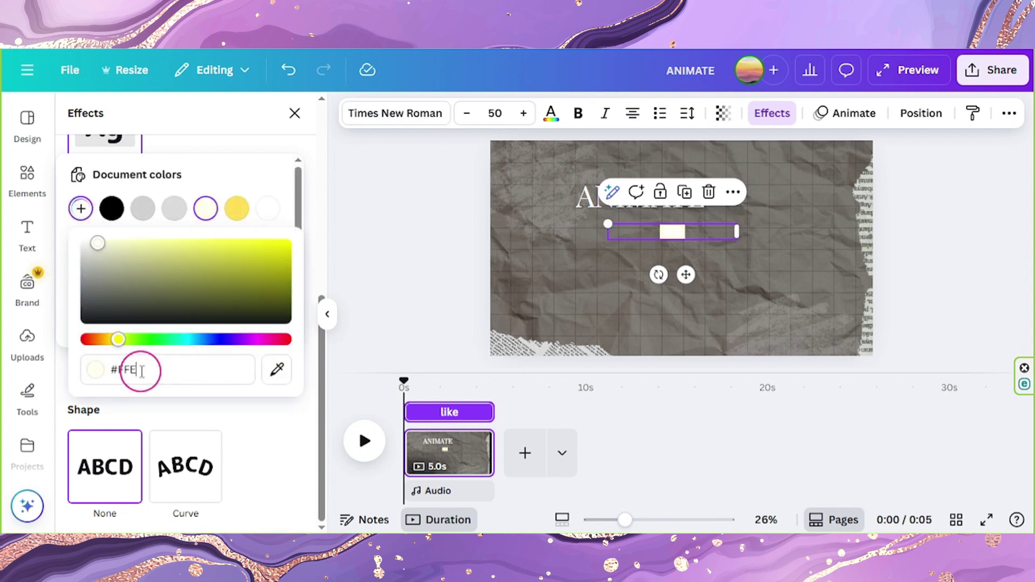
text(D00)
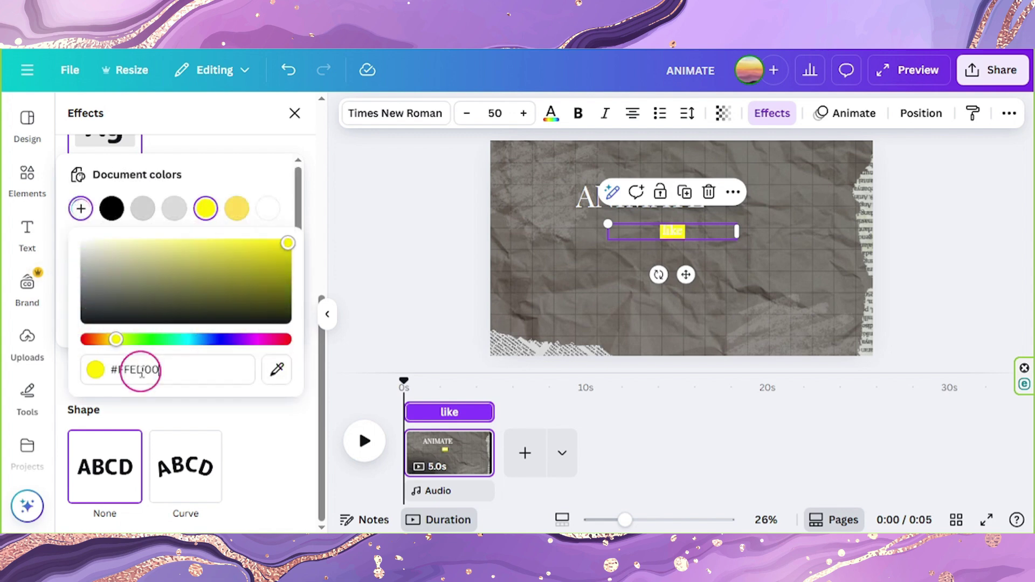
text(D)
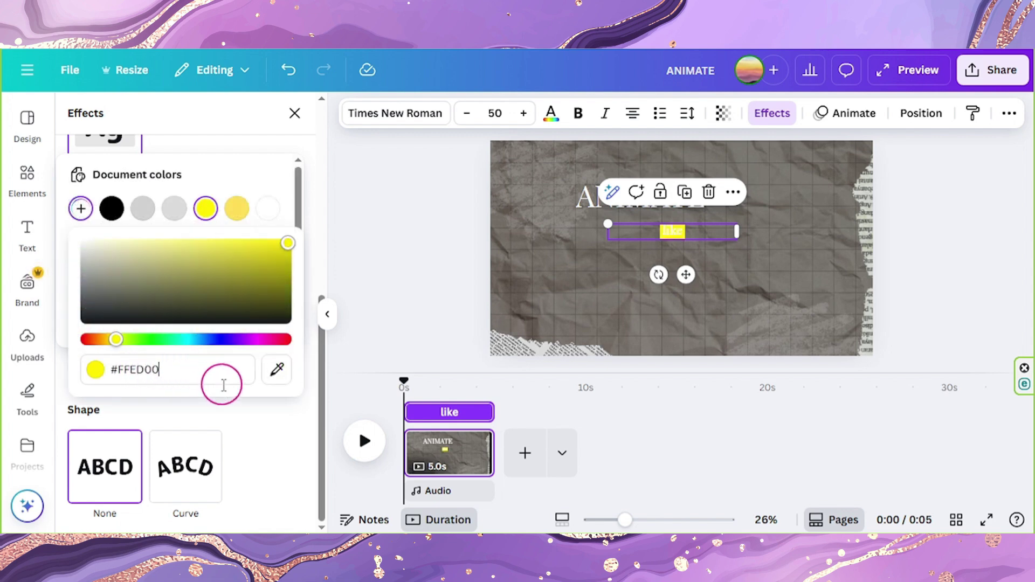
click(226, 410)
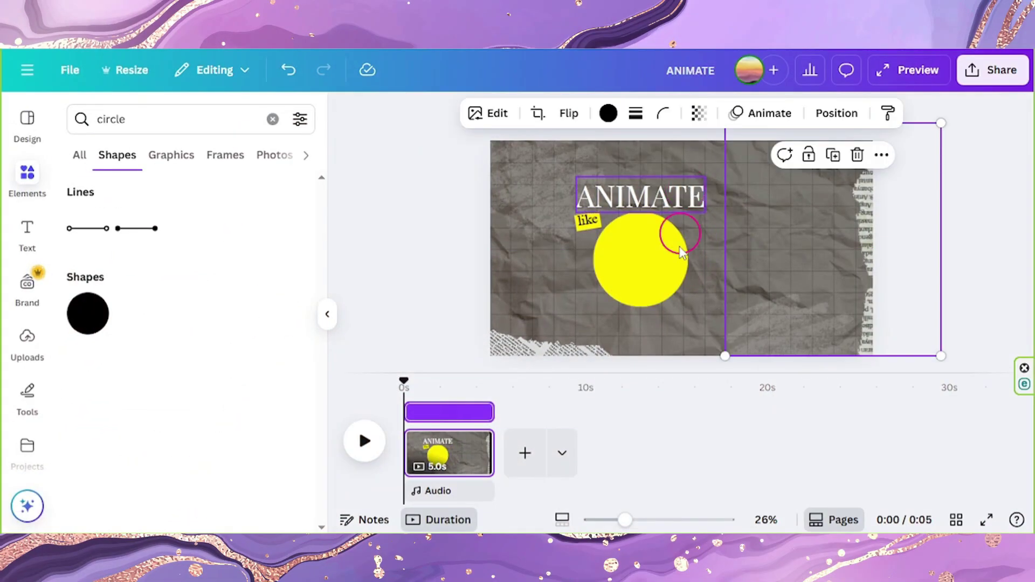
Step: Add a "Vox" text in The Mumbai Sticker at size 231 and place it on the yellow circle
text(t)
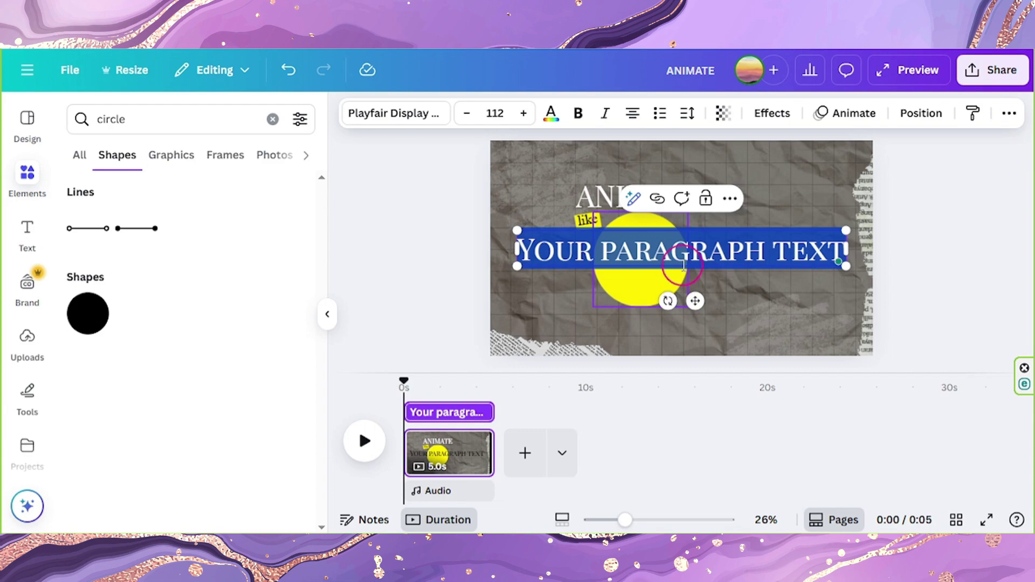
text(Vox)
click(396, 113)
click(176, 184)
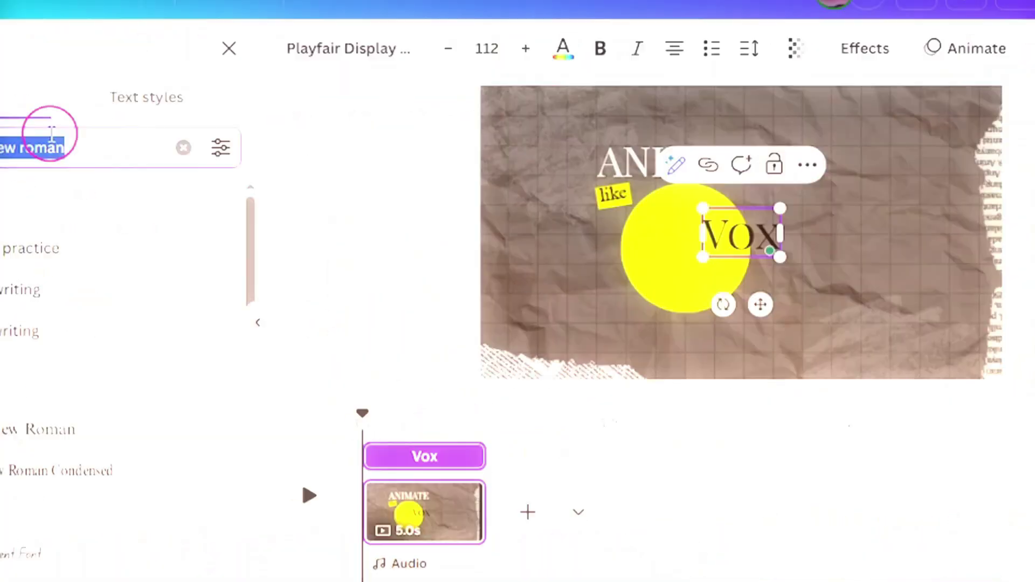
text(the mumbai sticker)
click(172, 395)
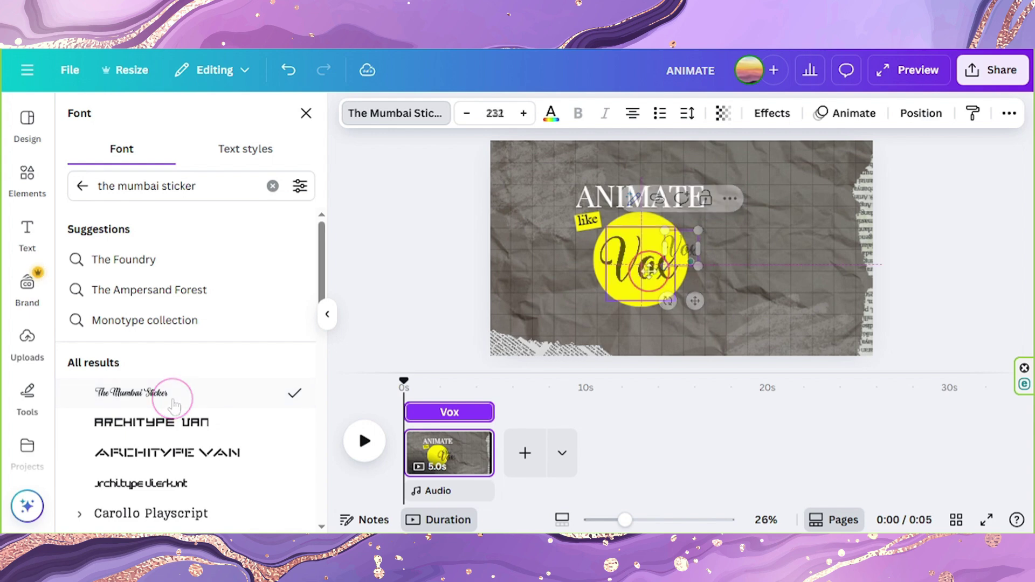
click(652, 286)
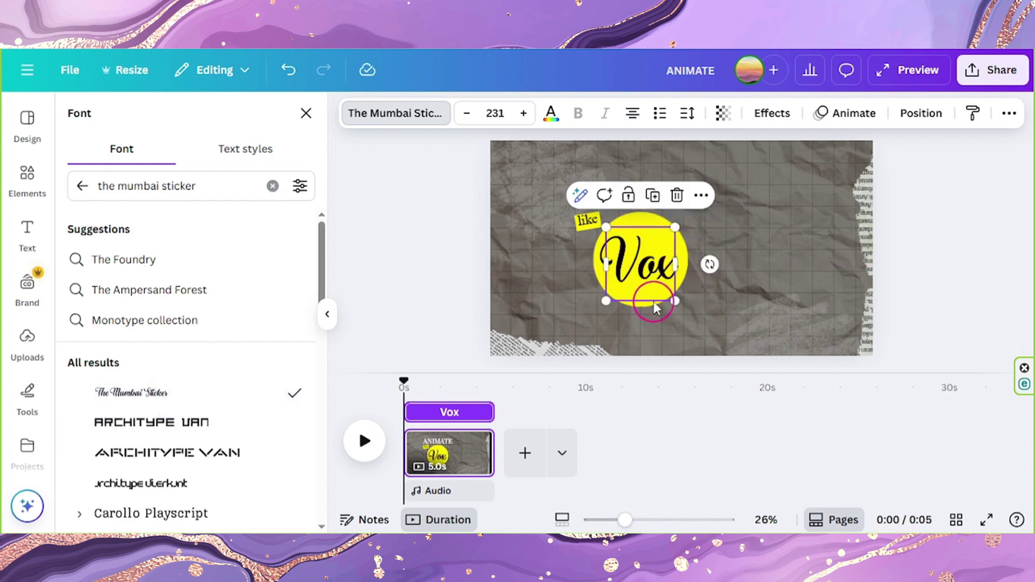
Step: Select the "Vox" text together with the yellow circle through the layer list and group them
click(919, 113)
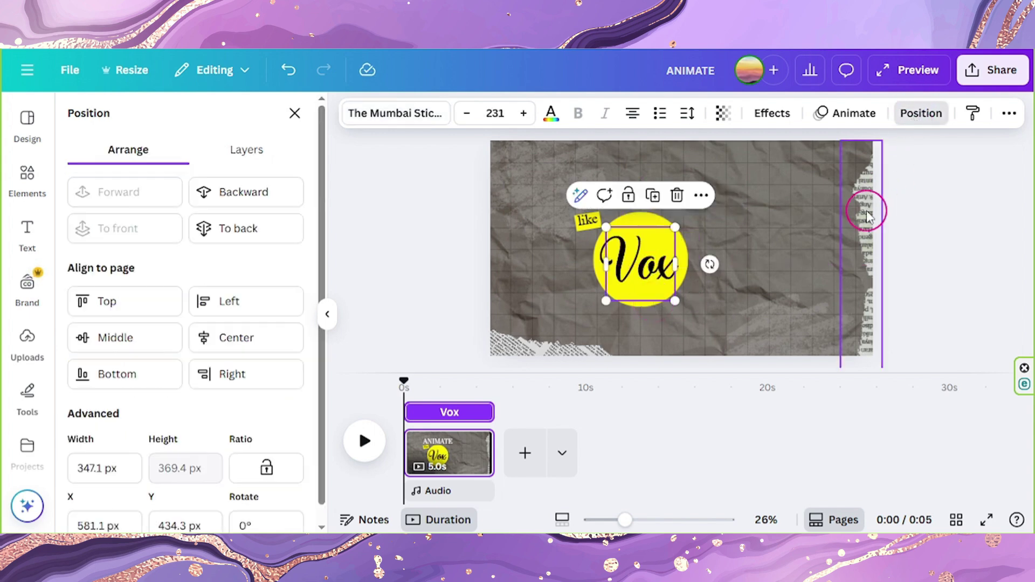
click(241, 155)
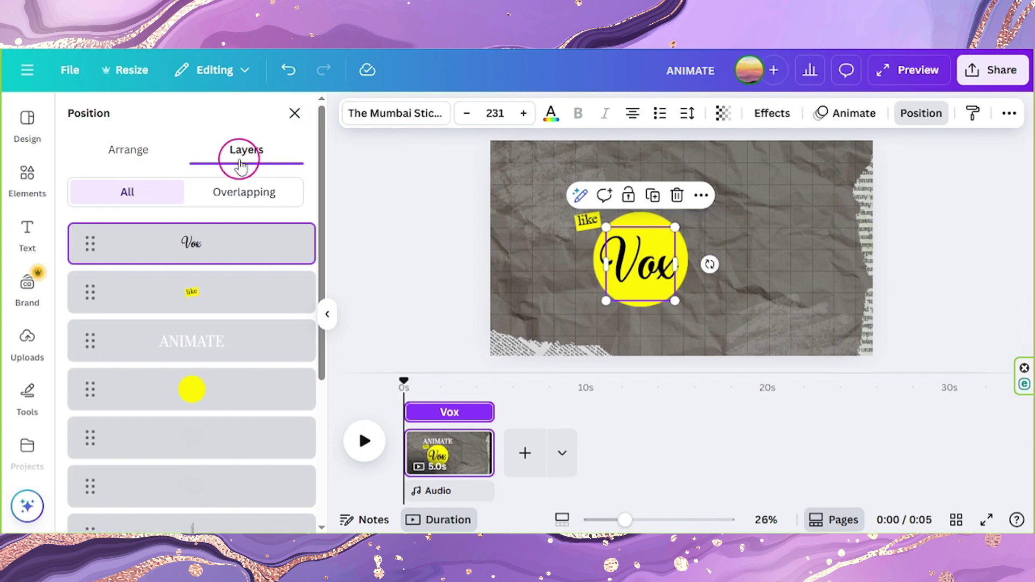
shift+click(200, 387)
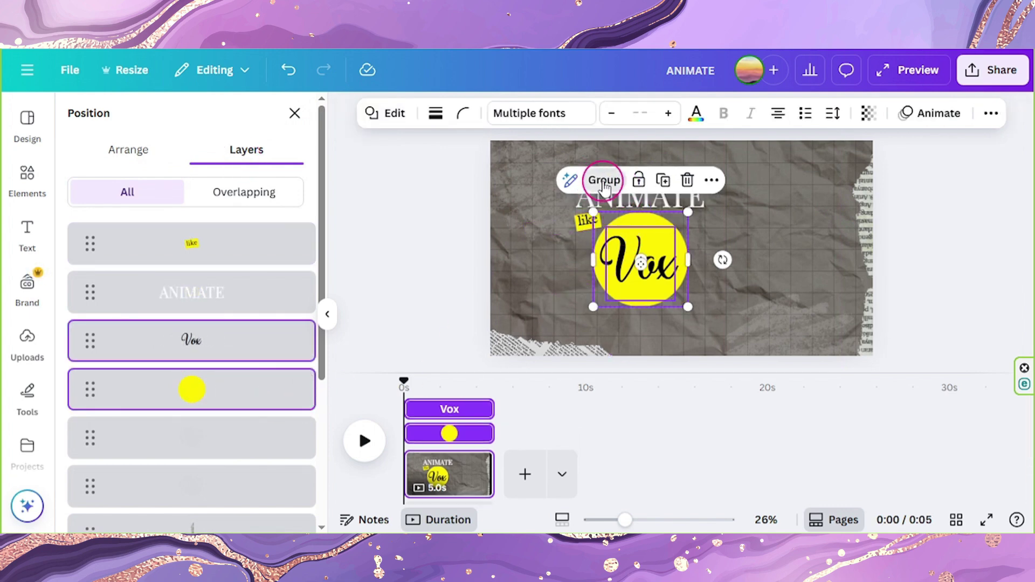
click(604, 183)
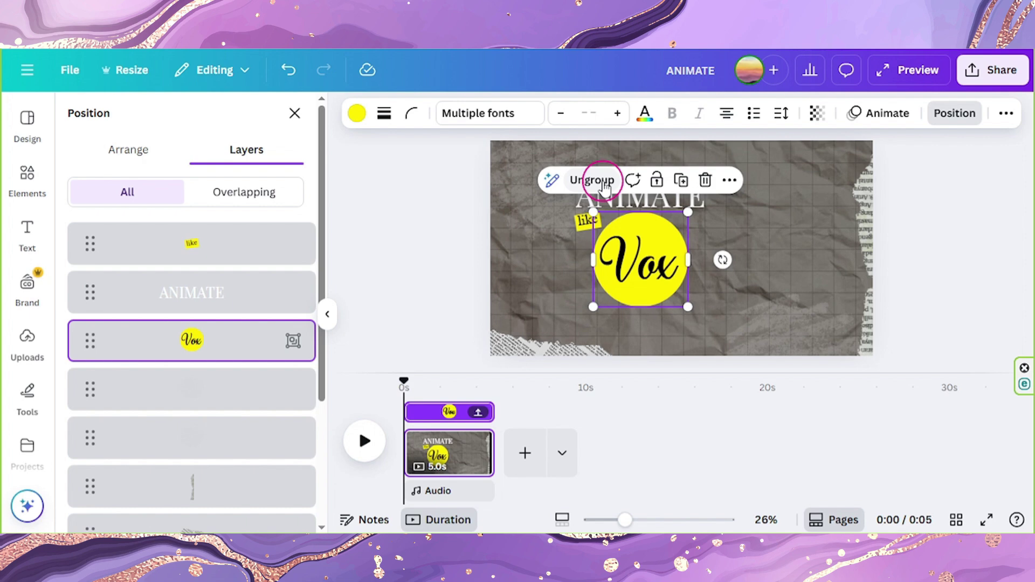
Step: Apply the Fade animation to the Vox circle group for both enter and exit
click(889, 114)
click(249, 454)
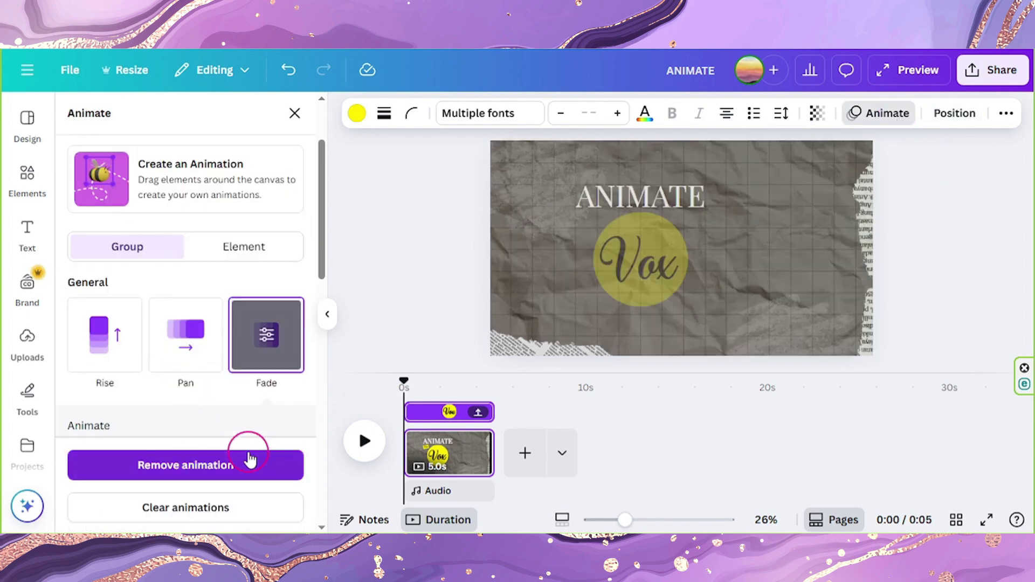
scroll(253, 431, down, 3)
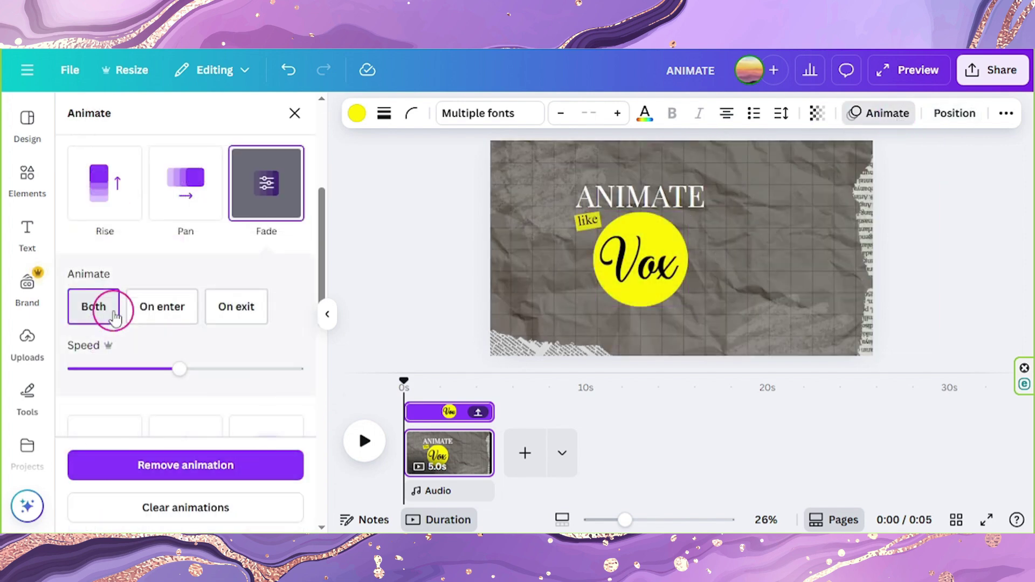
Step: Duplicate the yellow "like" label, change the copy's text to "using" and place it at the circle's lower right
click(582, 226)
click(600, 171)
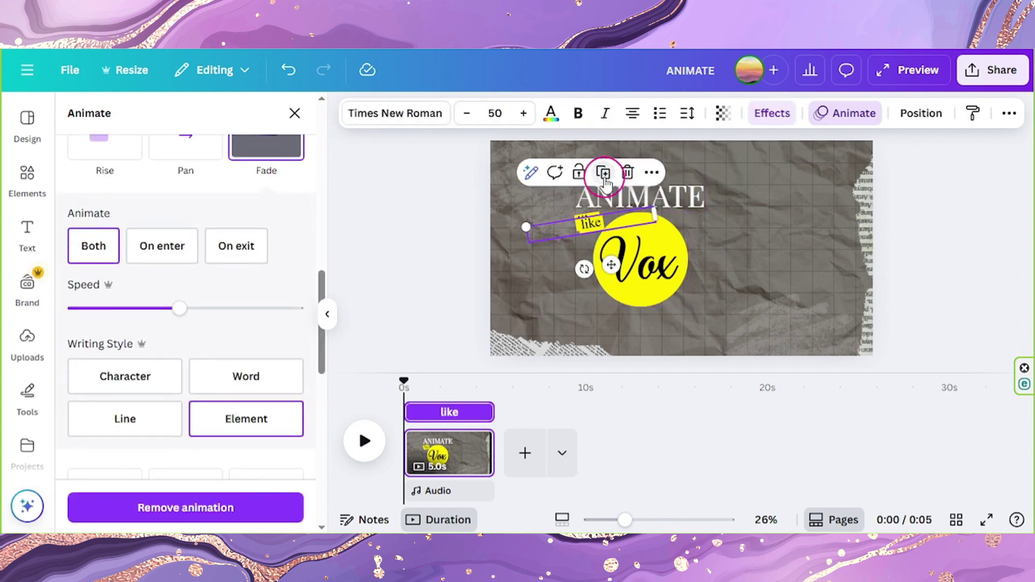
double_click(700, 295)
text(using)
drag(794, 318, 801, 313)
Step: Add a white "Canva" text in The Mumbai Sticker at size 150 and place it just below "using"
double_click(627, 264)
double_click(628, 263)
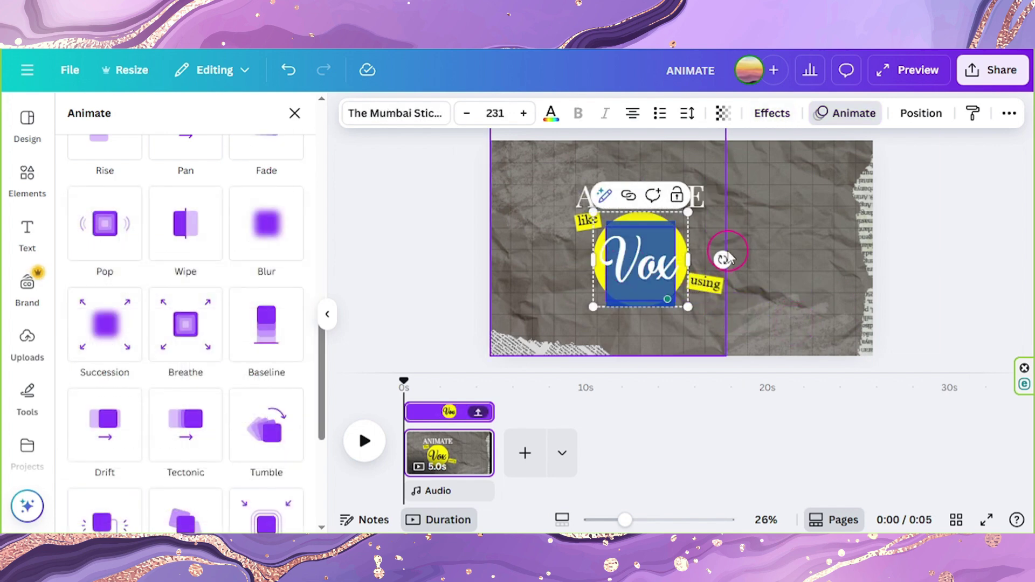
click(486, 114)
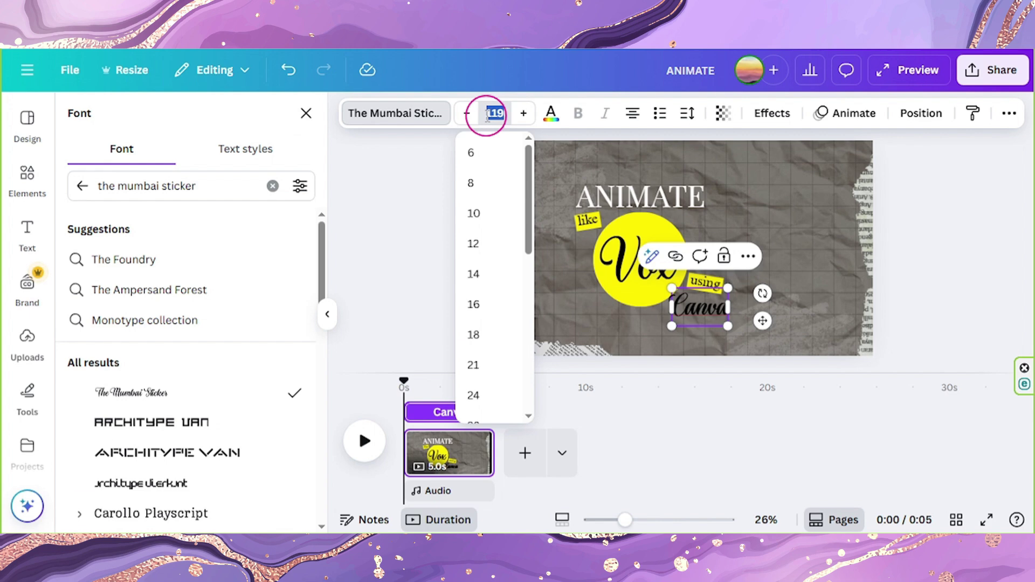
text(150)
key(Return)
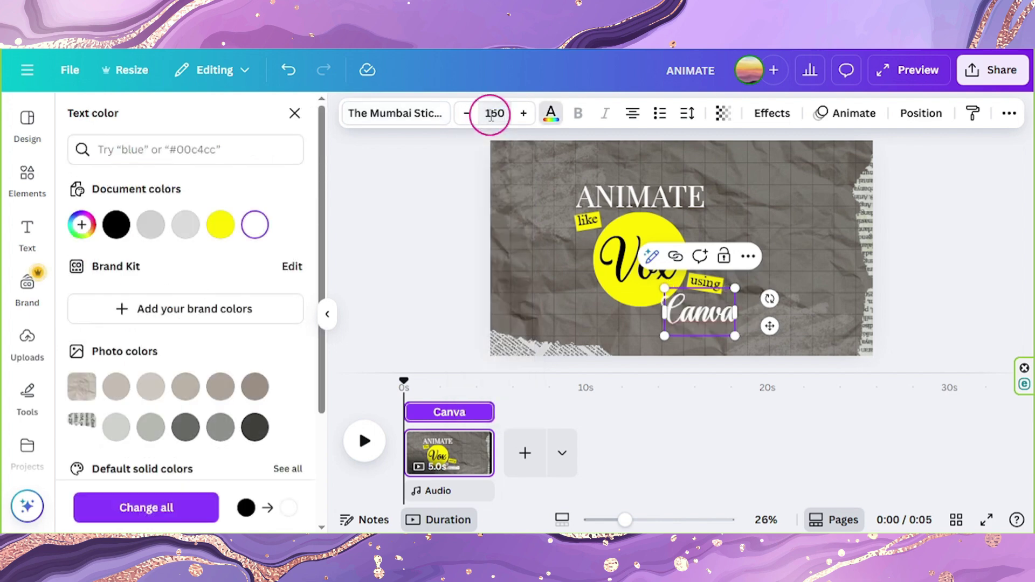
drag(780, 326, 786, 327)
Step: Apply an animation to the "Canva" text
click(835, 112)
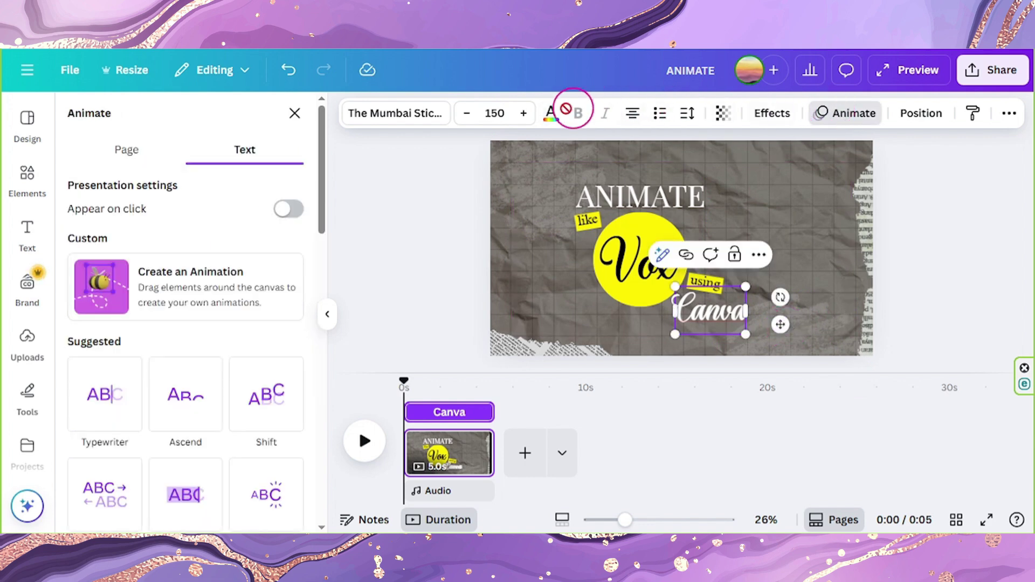
scroll(276, 282, down, 8)
click(97, 334)
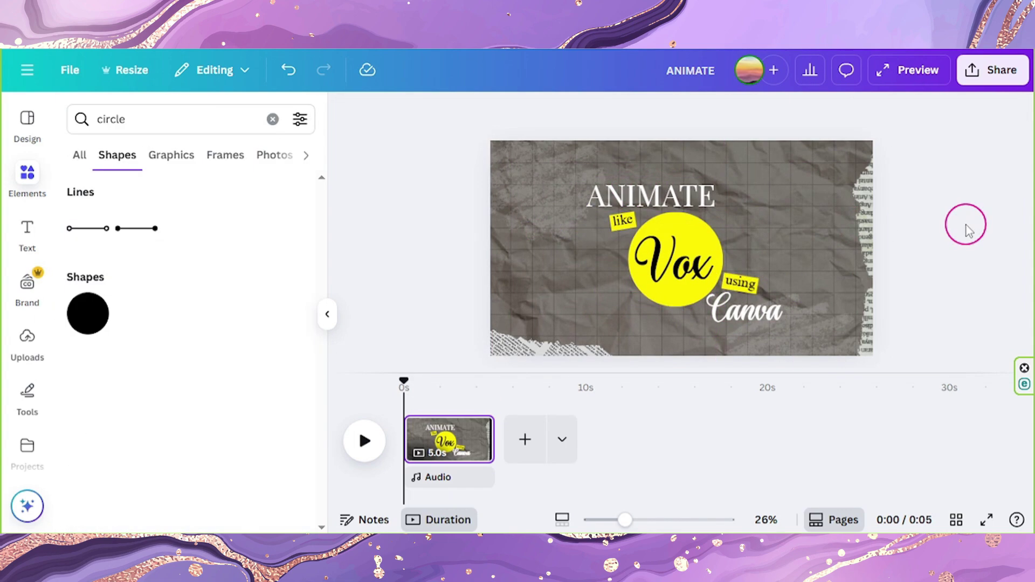
Step: Shift the "like" label, Vox circle, "using" label and "Canva" text leftward so they line up beneath "ANIMATE"
drag(625, 226, 599, 227)
drag(674, 256, 650, 255)
drag(744, 312, 716, 316)
drag(730, 284, 706, 285)
click(718, 316)
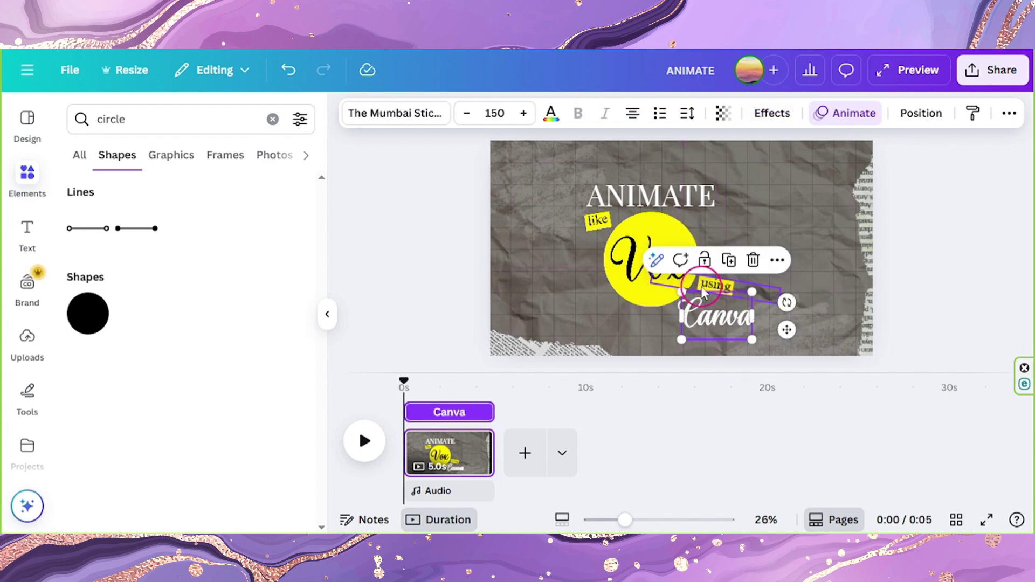
click(713, 285)
click(712, 326)
click(649, 217)
click(434, 258)
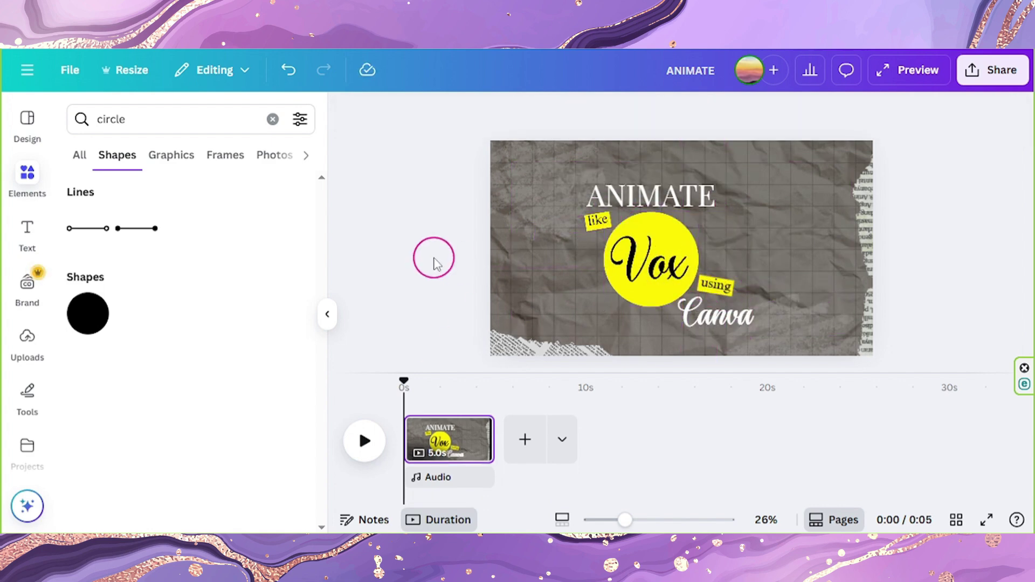
Step: Search the elements for "arrow" and add a white dashed curved arrow from "like" to "Canva", layered behind the Vox circle
triple_click(167, 124)
text(arrow)
key(Return)
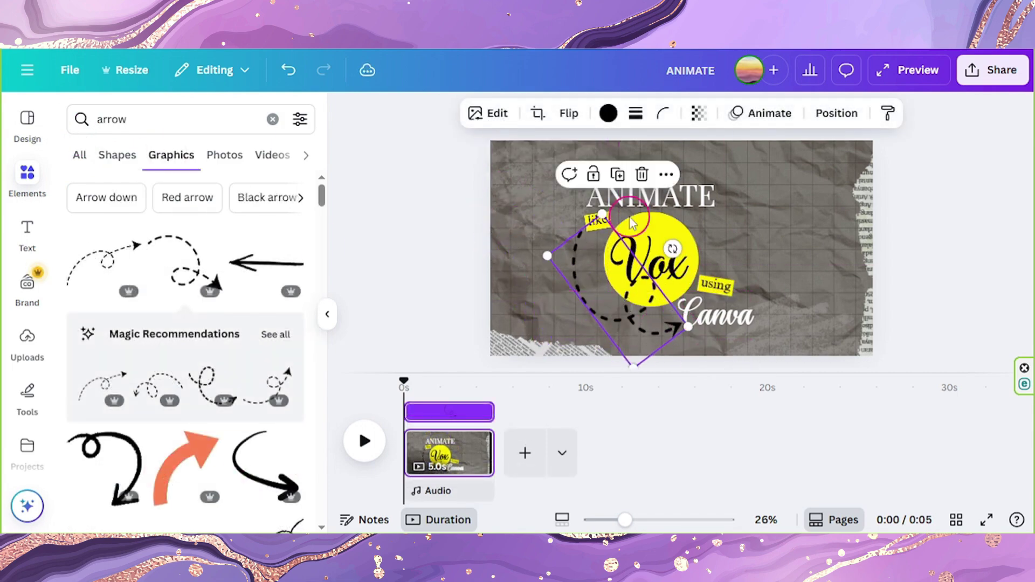
click(836, 112)
click(246, 150)
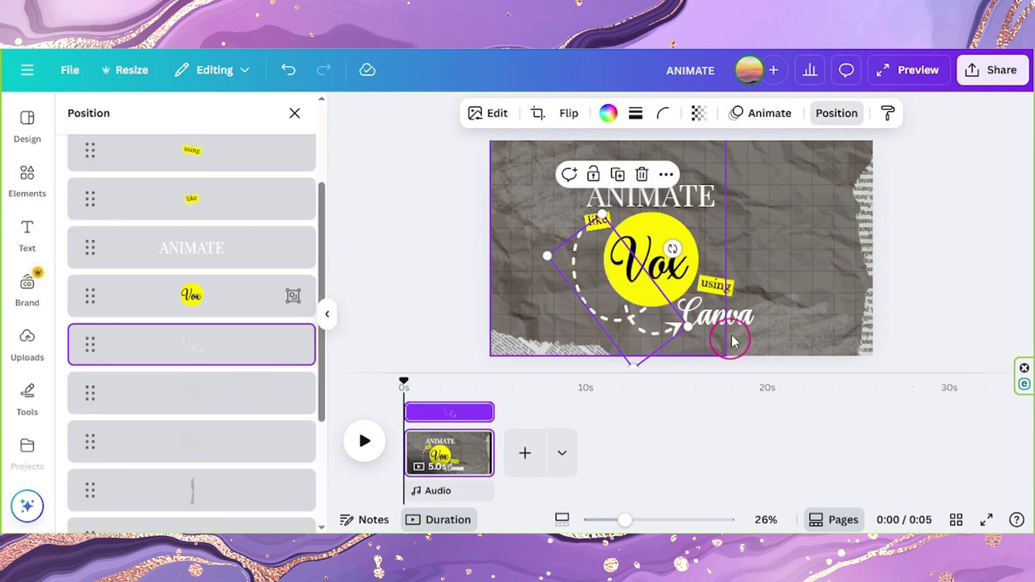
drag(735, 340, 627, 318)
Step: Apply the Wipe animation to the dashed arrow for both enter and exit, with the direction set to left
click(765, 113)
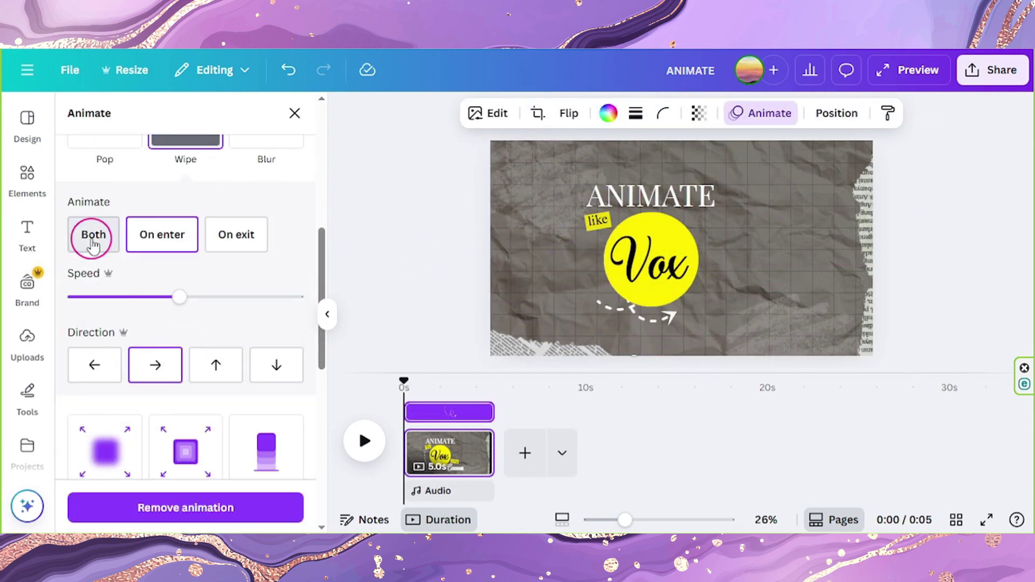
click(97, 363)
click(327, 313)
Step: Select all the title texts, the Vox circle and the arrow and move them together to the page's centre
click(571, 317)
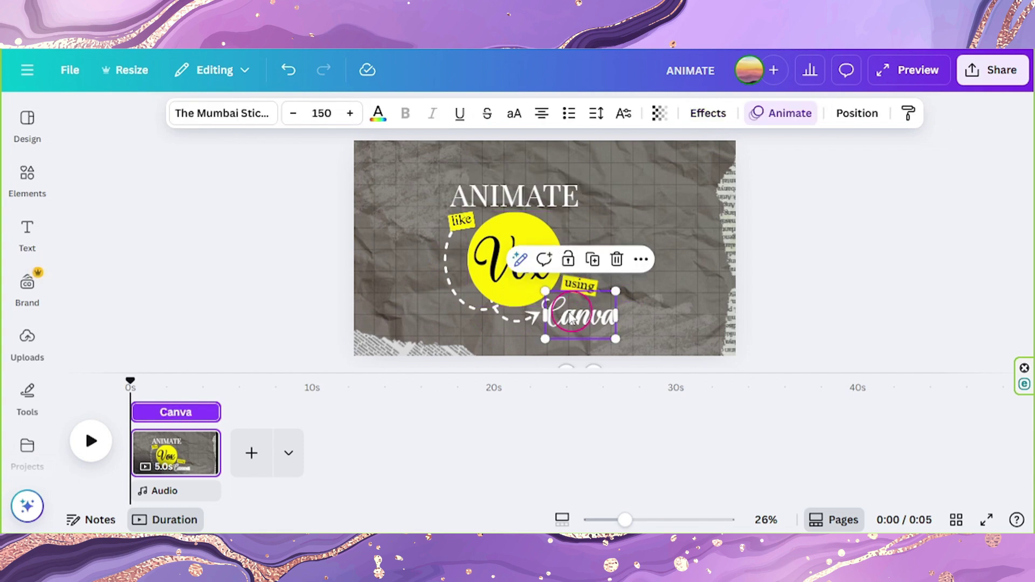
click(857, 113)
key(ctrl+a)
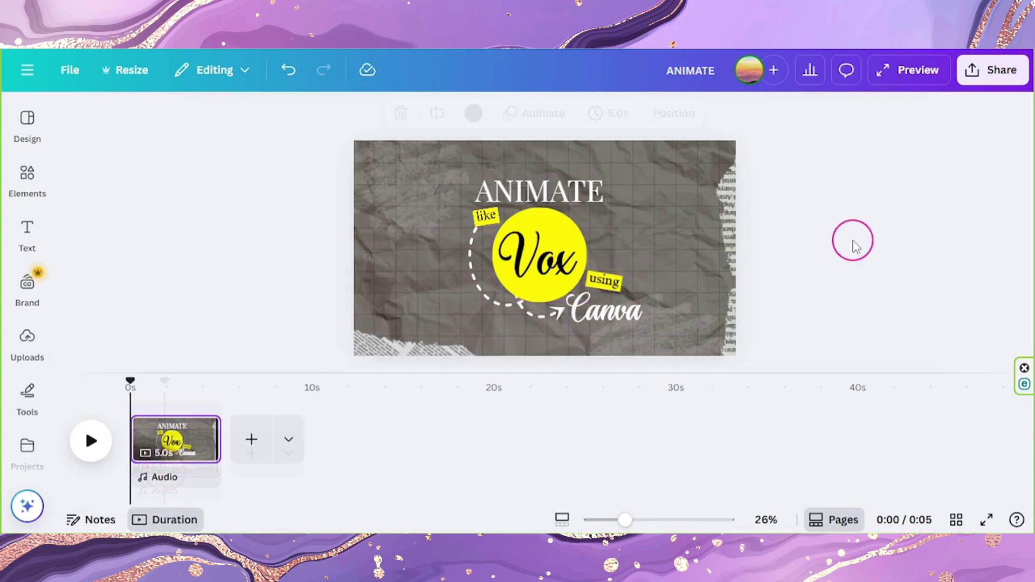
Step: Review the title page's timing setting
click(622, 148)
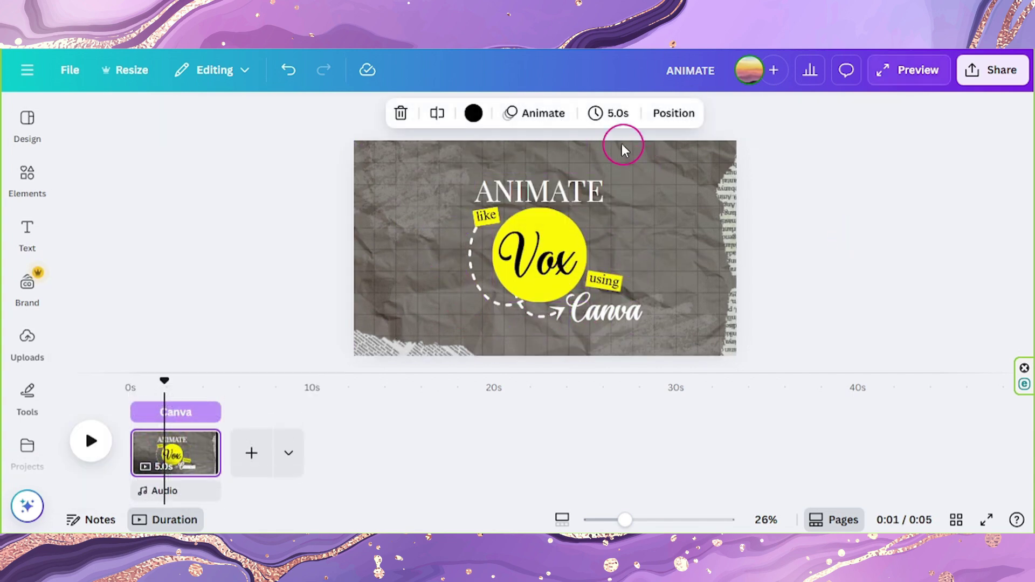
click(617, 114)
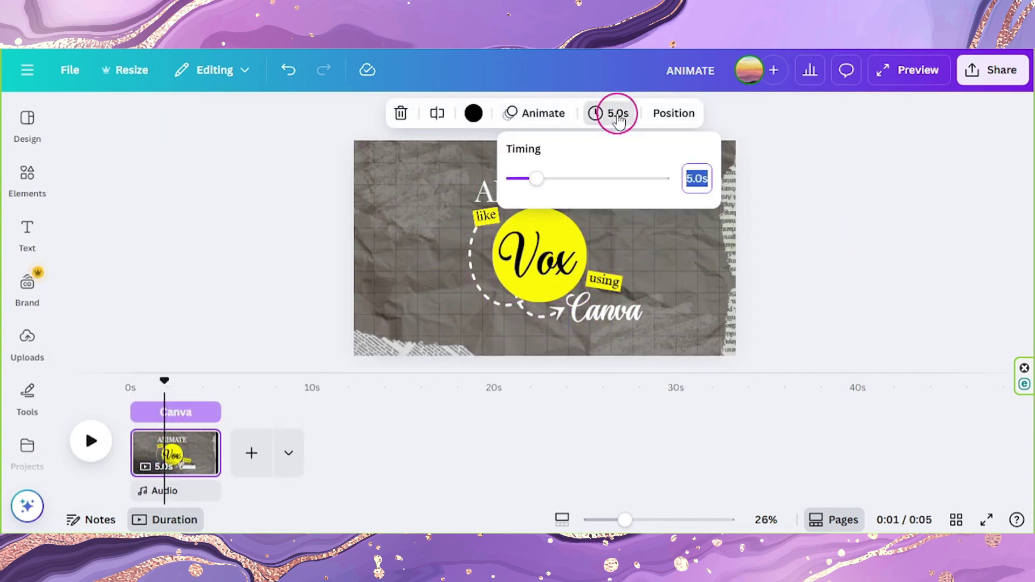
click(827, 275)
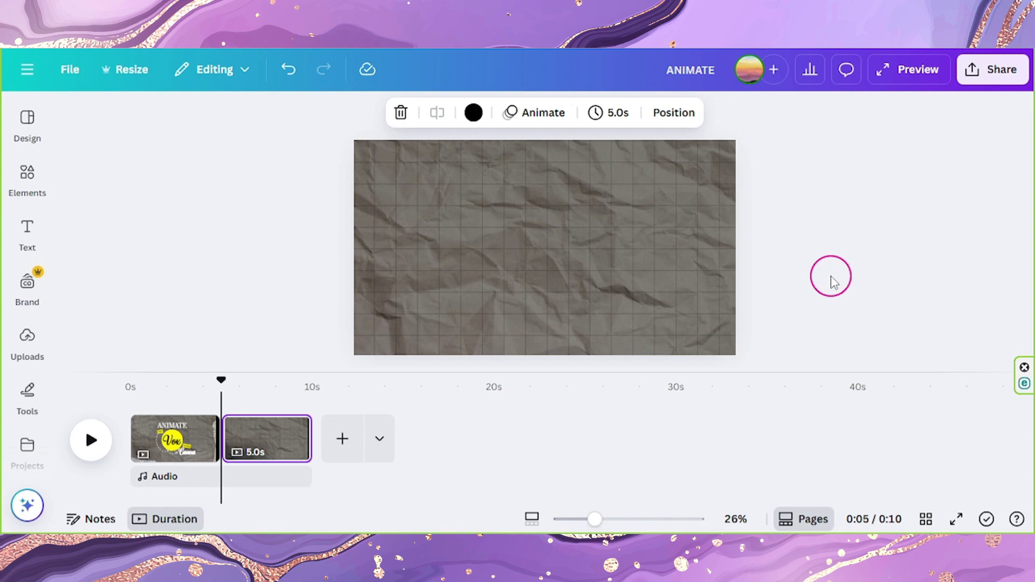
Step: Add the uploaded vintage Europe map image to the second page, enlarge it and centre it on the paper background
click(28, 231)
click(24, 347)
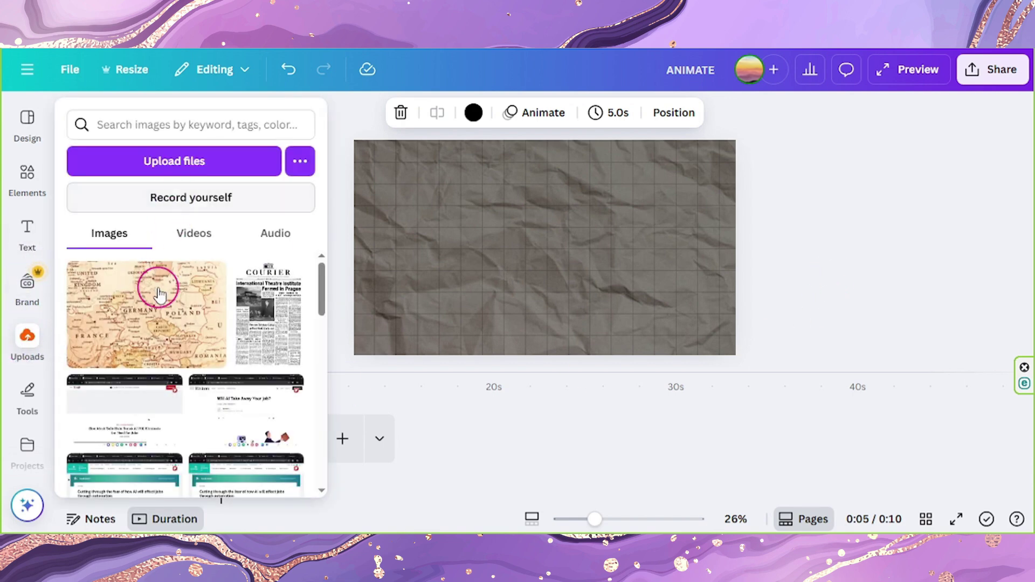
click(181, 343)
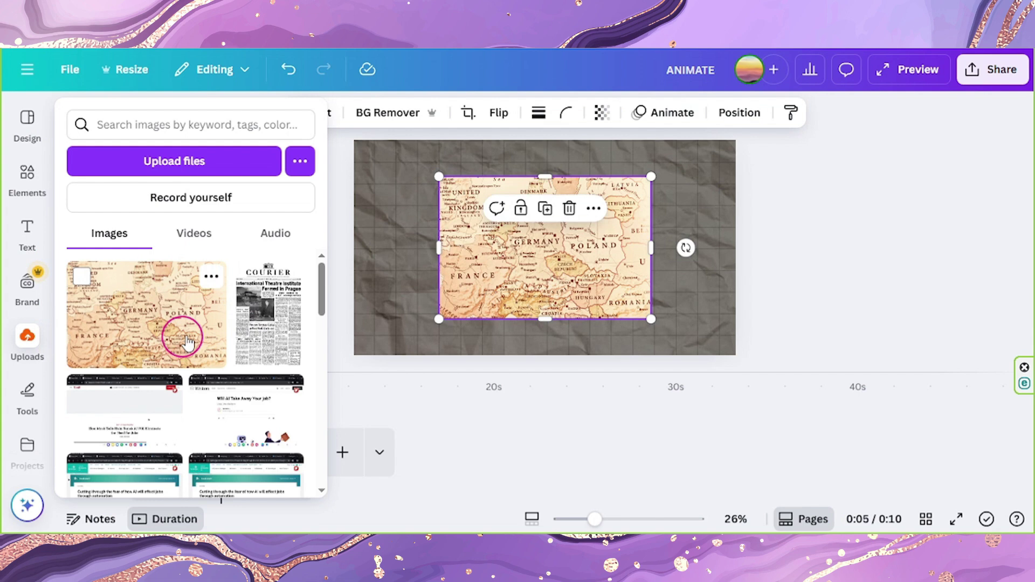
drag(438, 177, 367, 132)
drag(496, 251, 520, 262)
drag(405, 154, 420, 164)
drag(548, 246, 543, 241)
click(868, 247)
Step: Apply the Tumble animation to the map for both enter and exit
click(510, 251)
click(699, 115)
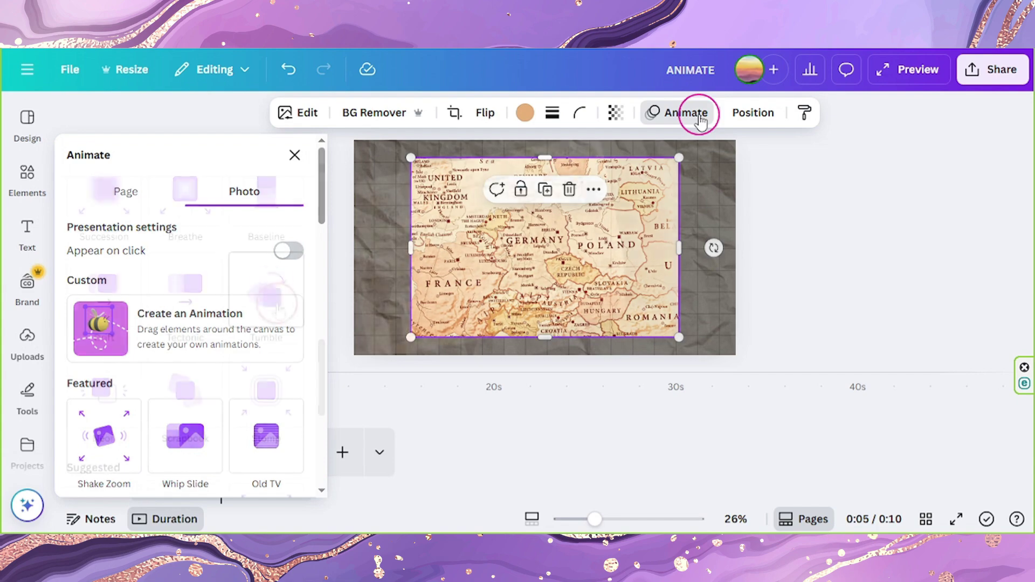
scroll(243, 323, down, 5)
click(270, 302)
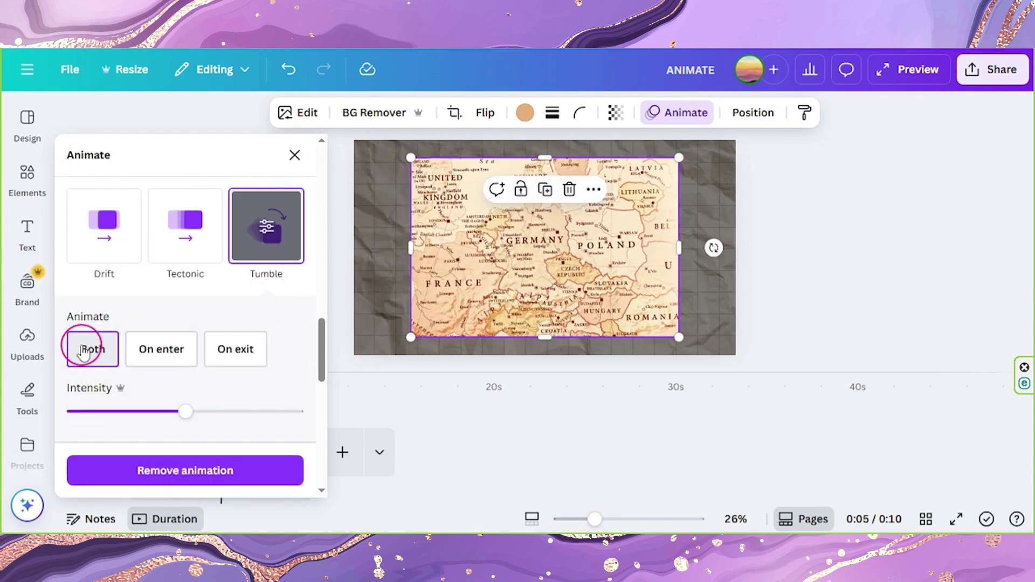
click(250, 384)
Step: Paste a copy of the map onto the title page, tilt it clockwise and move it just outside the page's upper-left corner
click(173, 446)
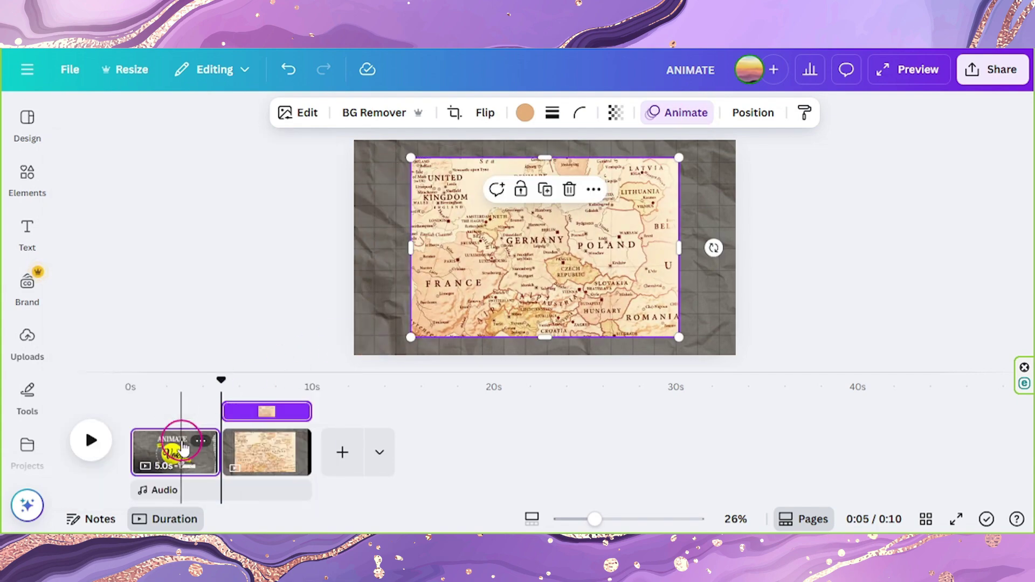
click(474, 285)
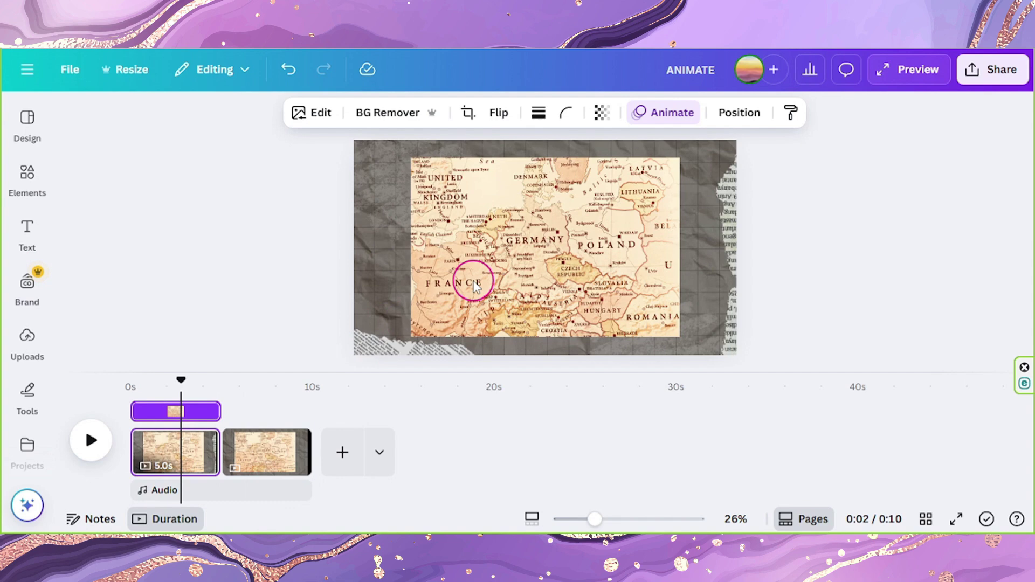
click(474, 284)
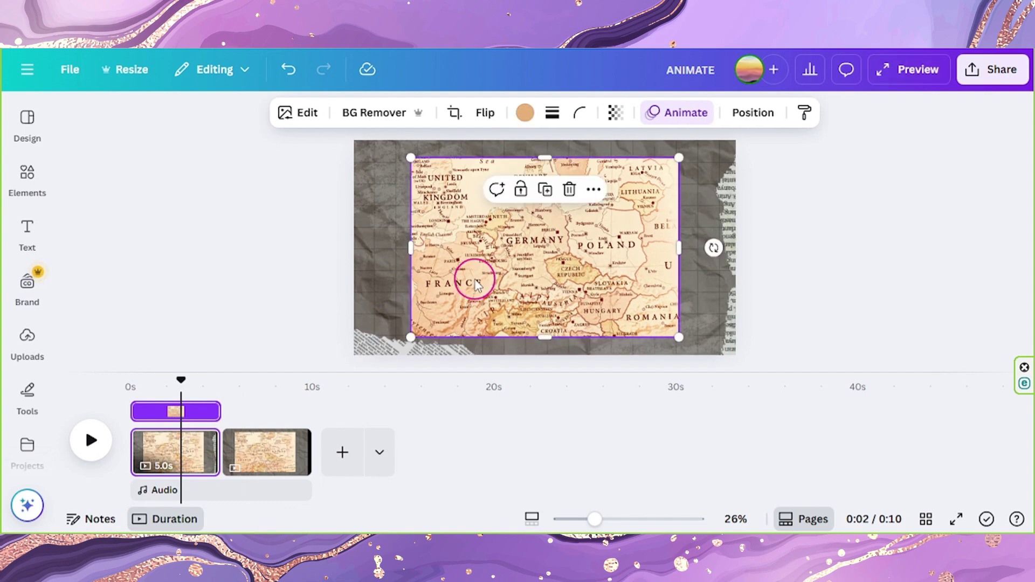
drag(713, 247, 710, 294)
drag(710, 295, 710, 297)
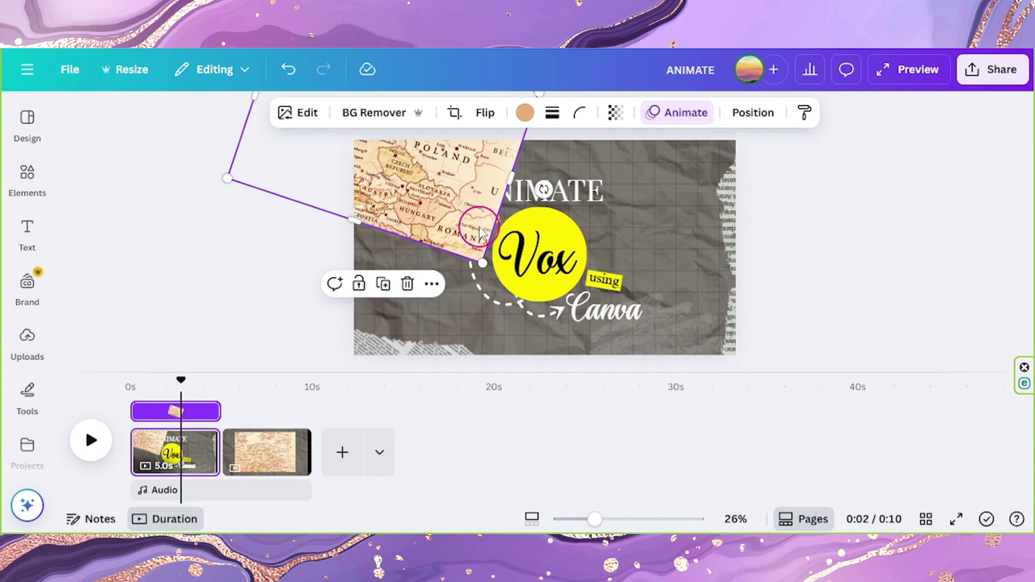
drag(480, 232, 350, 133)
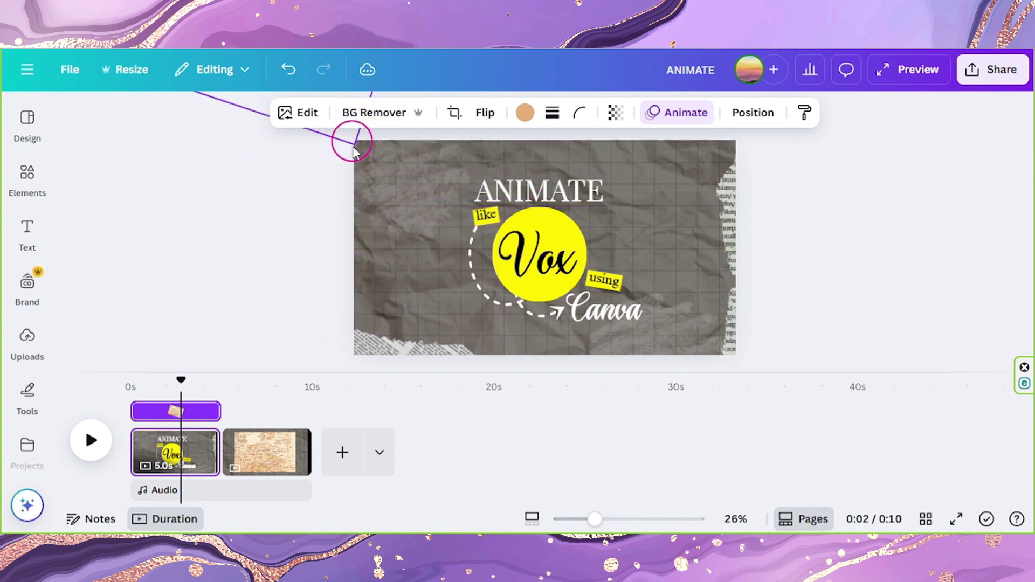
click(343, 253)
Step: Set the second page's timing to 2 seconds and duplicate that page
click(250, 425)
click(608, 112)
text(2)
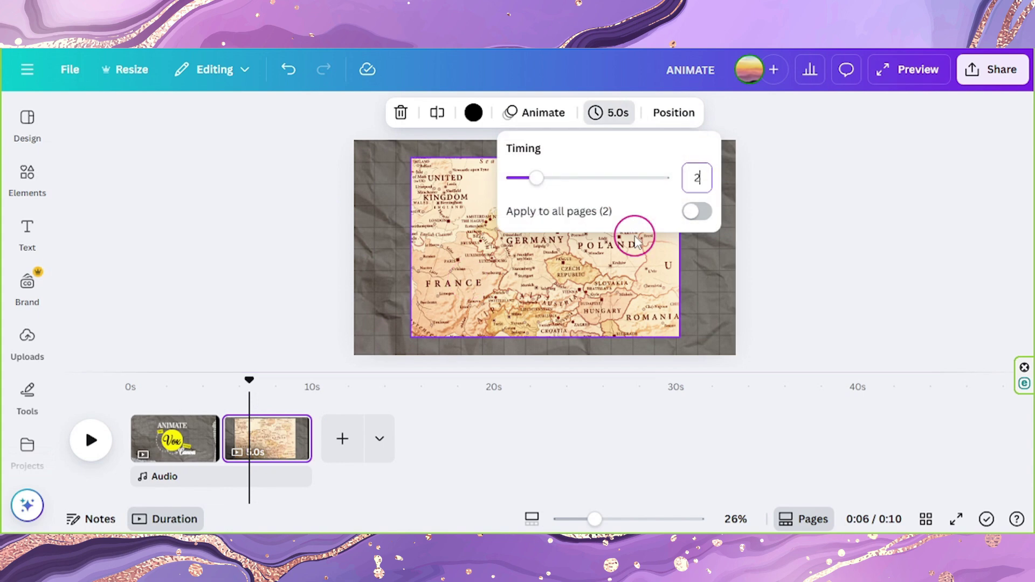
key(Return)
click(286, 321)
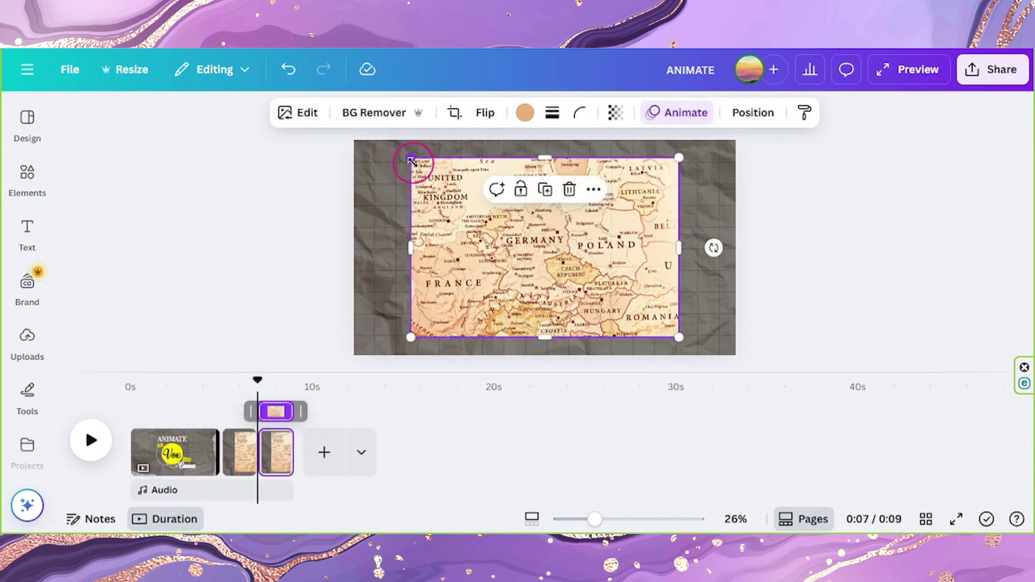
Step: Enlarge and reposition the map on the third page so it fills the page around Germany, Poland and the Czech Republic
drag(411, 160, 283, 89)
drag(409, 213, 506, 288)
drag(374, 143, 286, 84)
drag(633, 312, 595, 287)
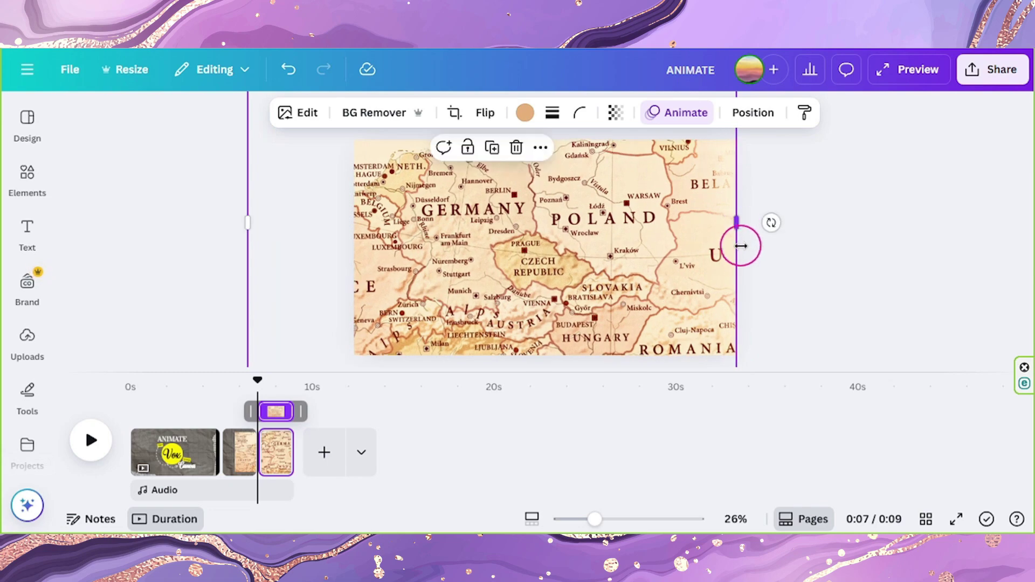
Step: Apply the Match & Move transition between the second and third pages and between the first and second pages
click(258, 442)
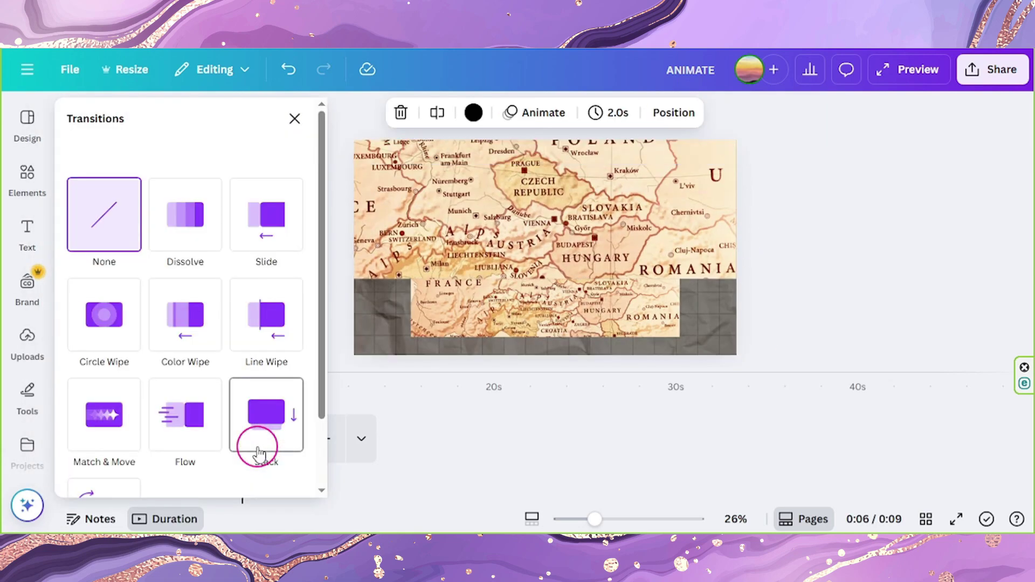
click(118, 426)
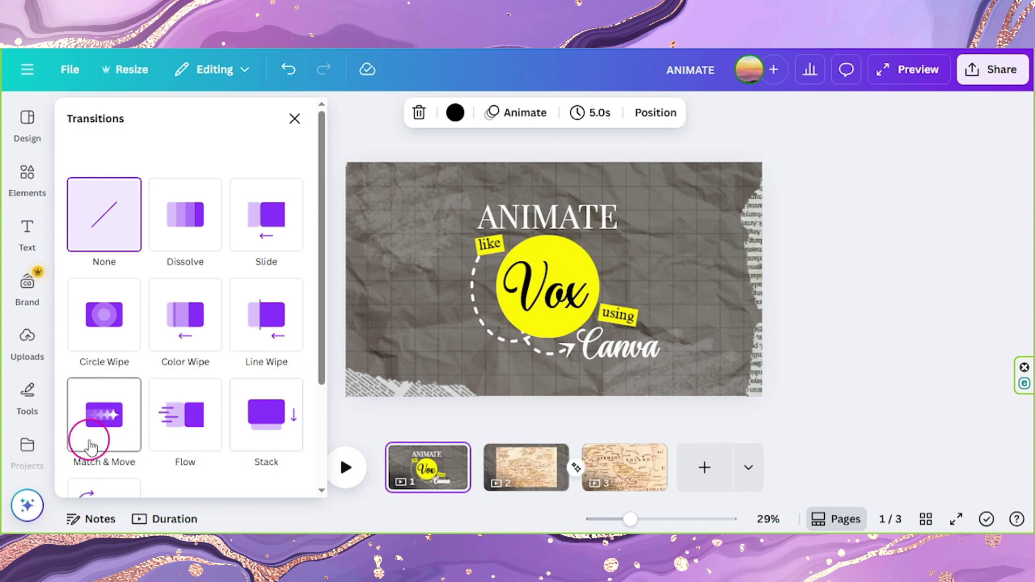
click(90, 445)
Step: Set the third page's timing to 2 seconds and duplicate that page
click(392, 434)
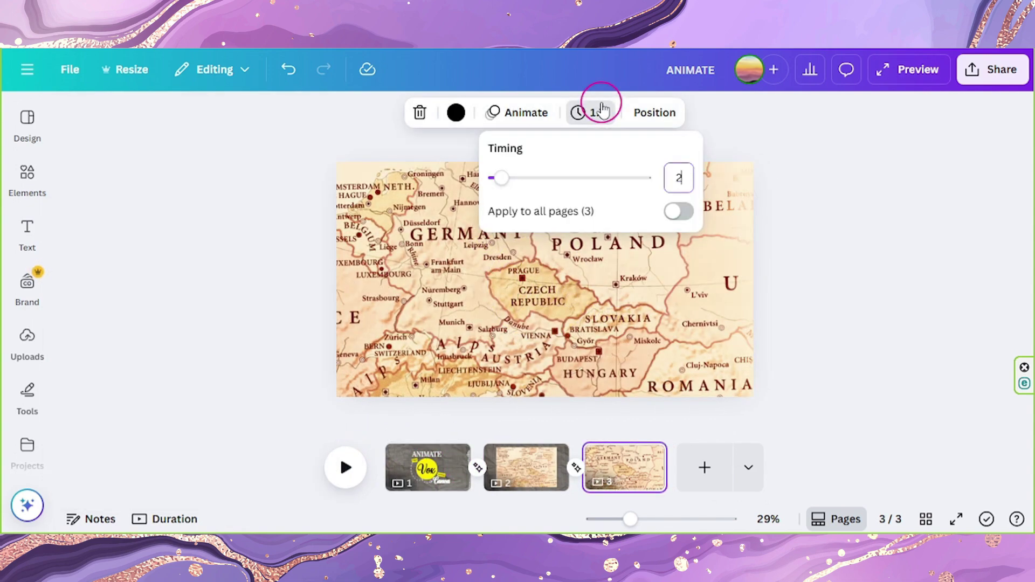
key(Return)
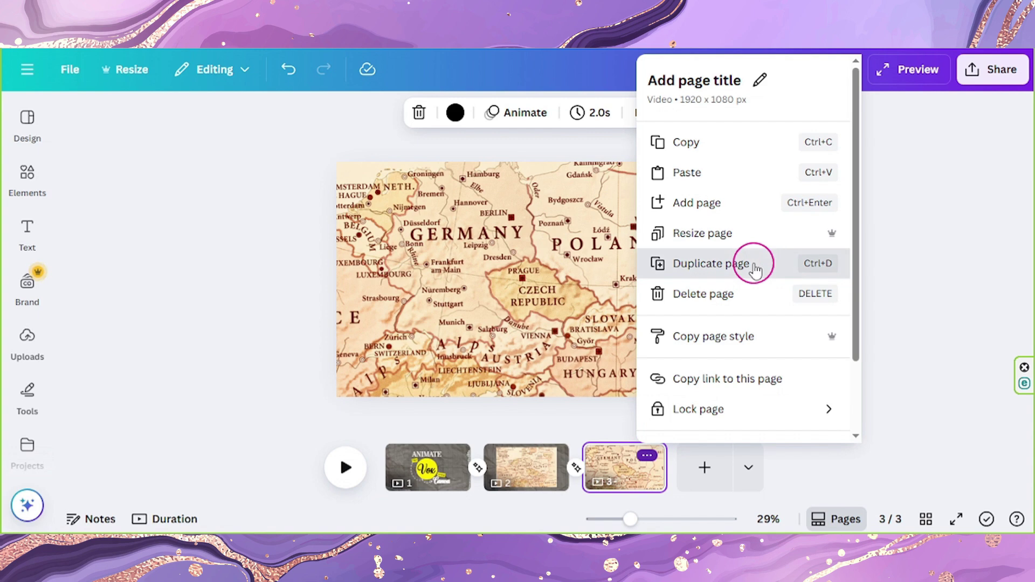
click(755, 265)
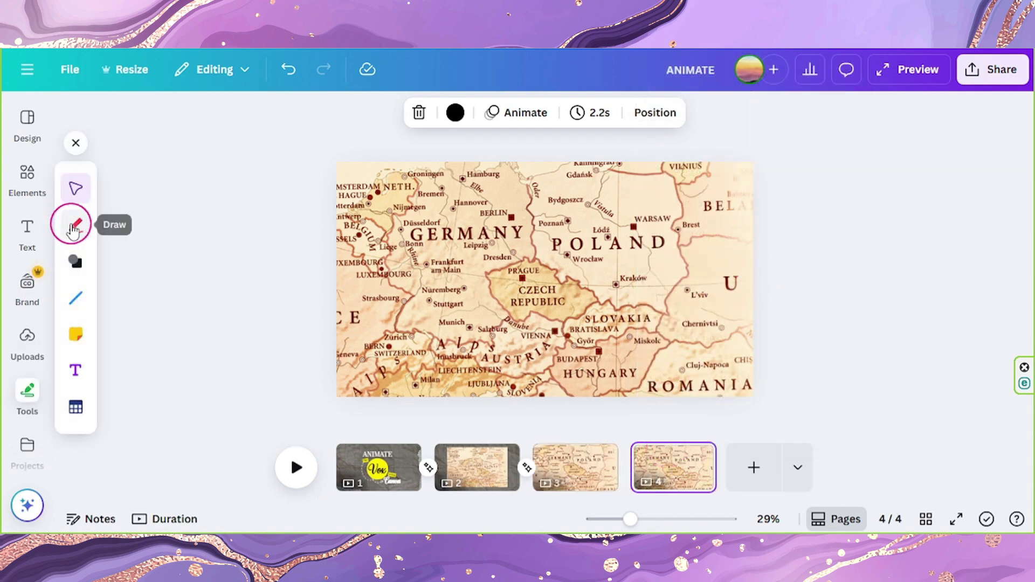
Step: Draw a red outline around the Czech Republic's border on the fourth page's map
click(74, 225)
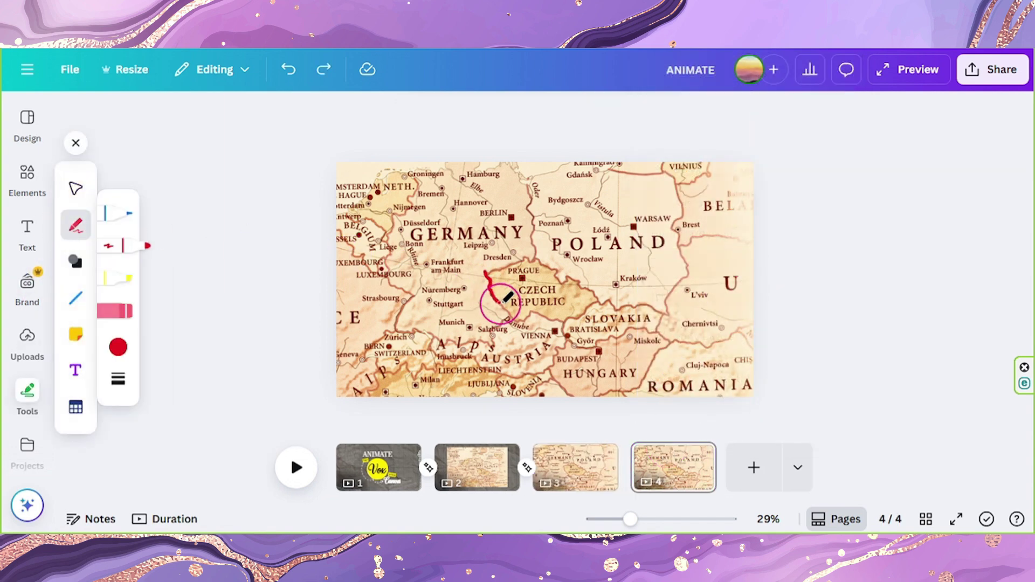
mouse_move(597, 300)
mouse_down()
mouse_move(558, 281)
mouse_move(560, 268)
mouse_move(526, 257)
mouse_move(487, 271)
mouse_up()
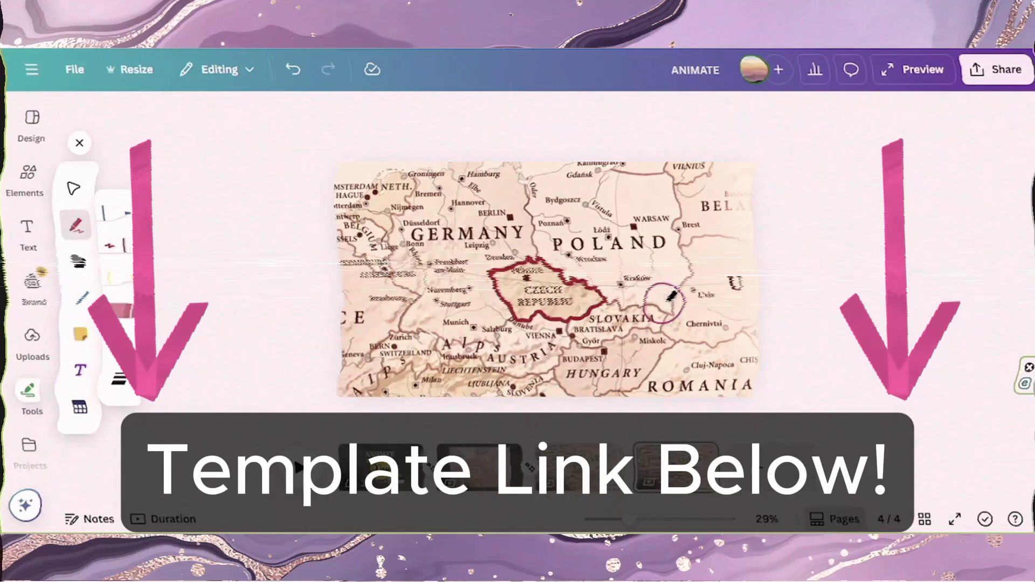
click(508, 306)
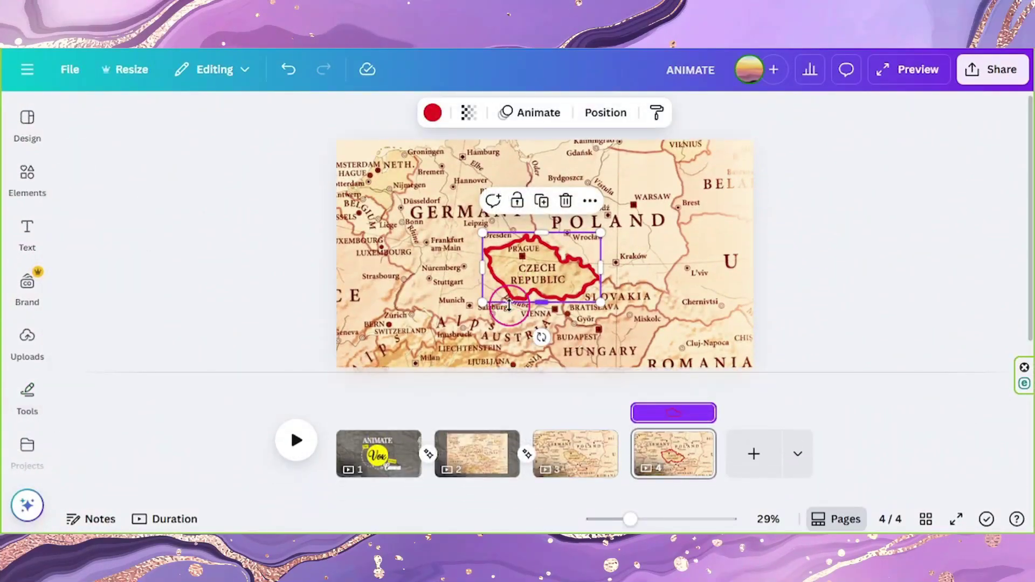
Step: Apply the Wipe animation to the red outline for both enter and exit, with a reduced speed and the direction set to right
click(532, 115)
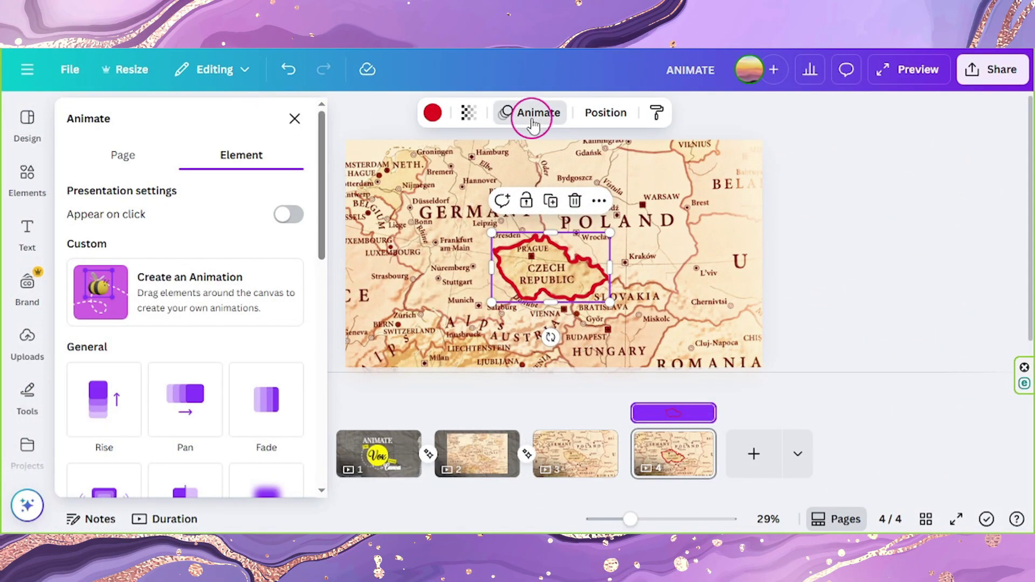
scroll(270, 372, down, 3)
click(199, 365)
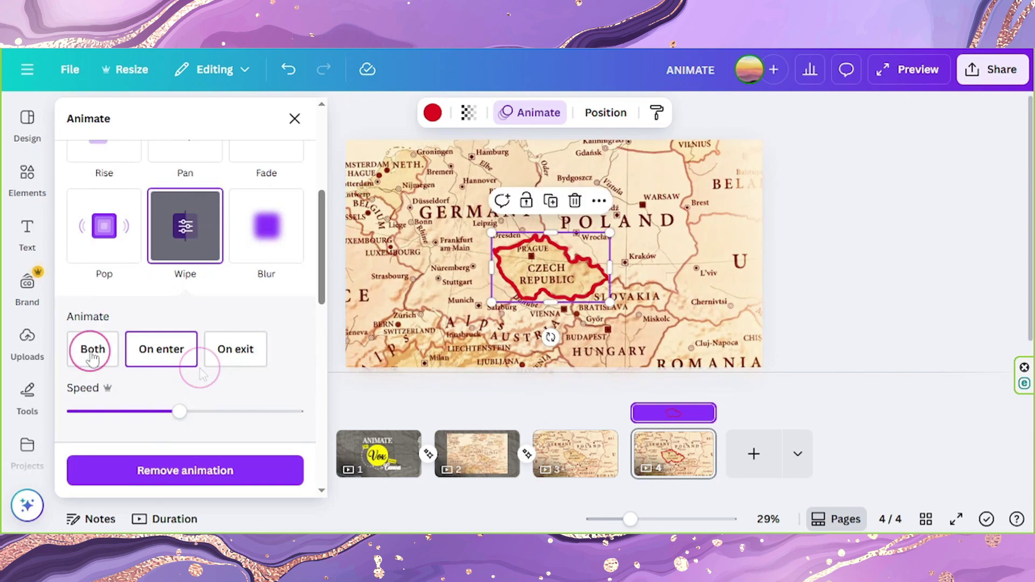
click(91, 350)
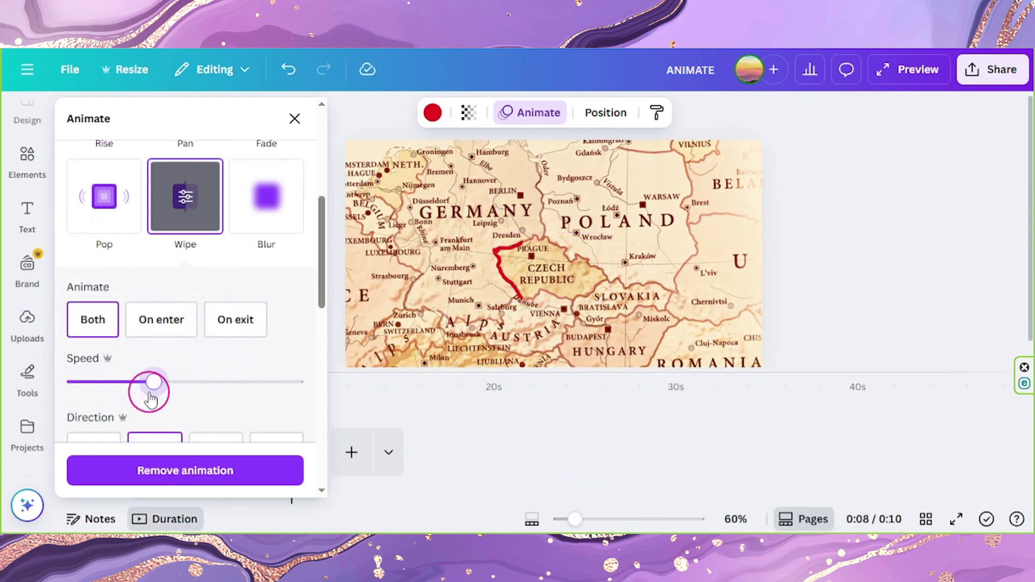
drag(151, 398, 135, 404)
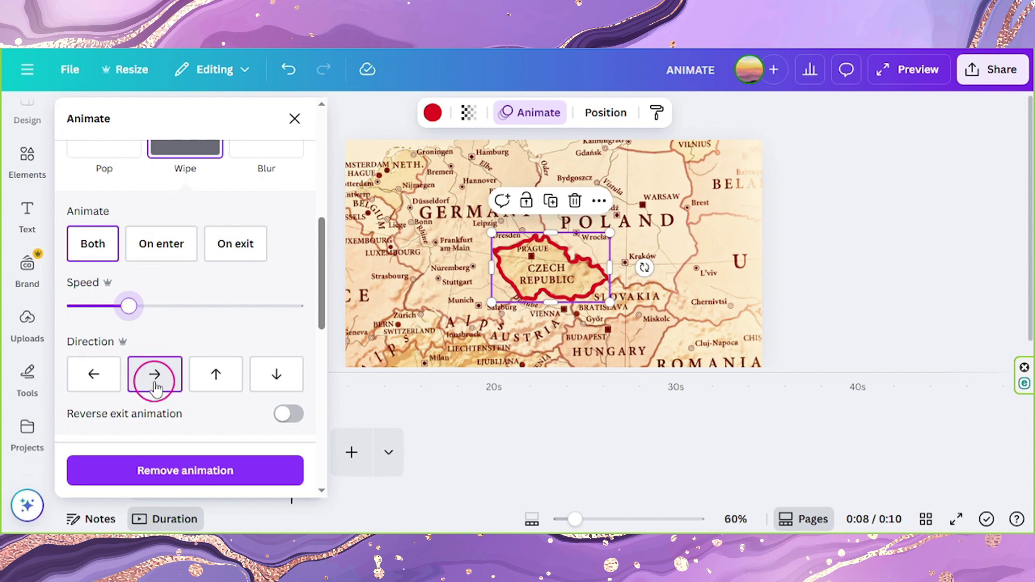
Step: Adjust the timing of the fourth page with the red outline and duplicate the page
click(792, 381)
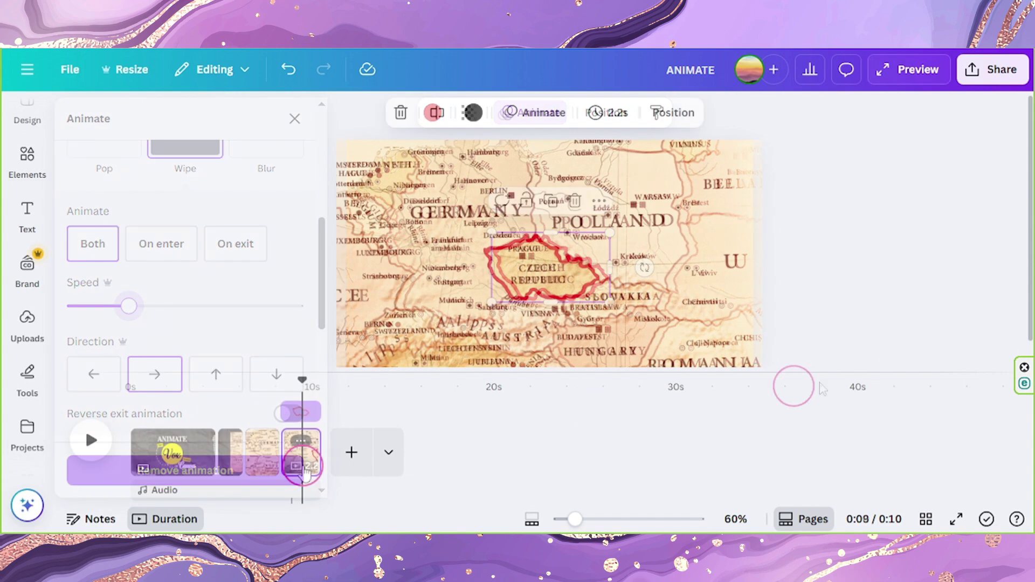
click(618, 113)
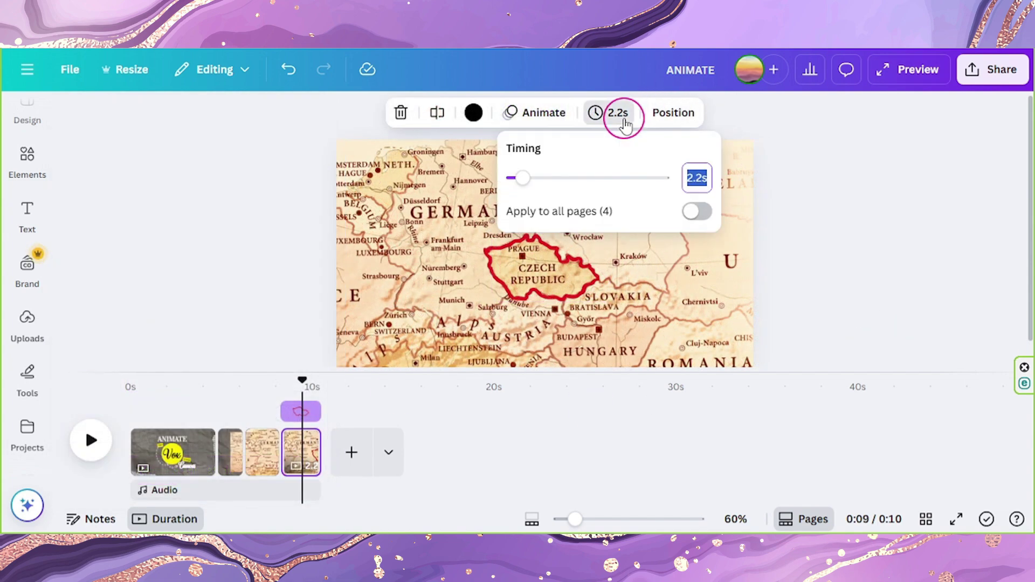
key(Return)
click(296, 442)
key(ctrl+d)
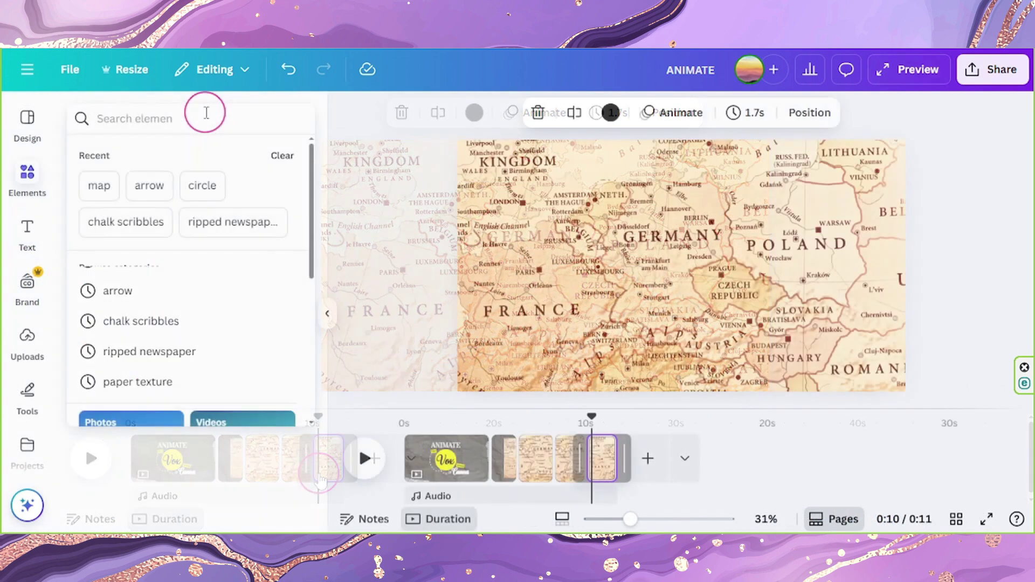
Step: Search the elements for "arrow" and add a dotted arrow line to the fifth page's map
text(arrow)
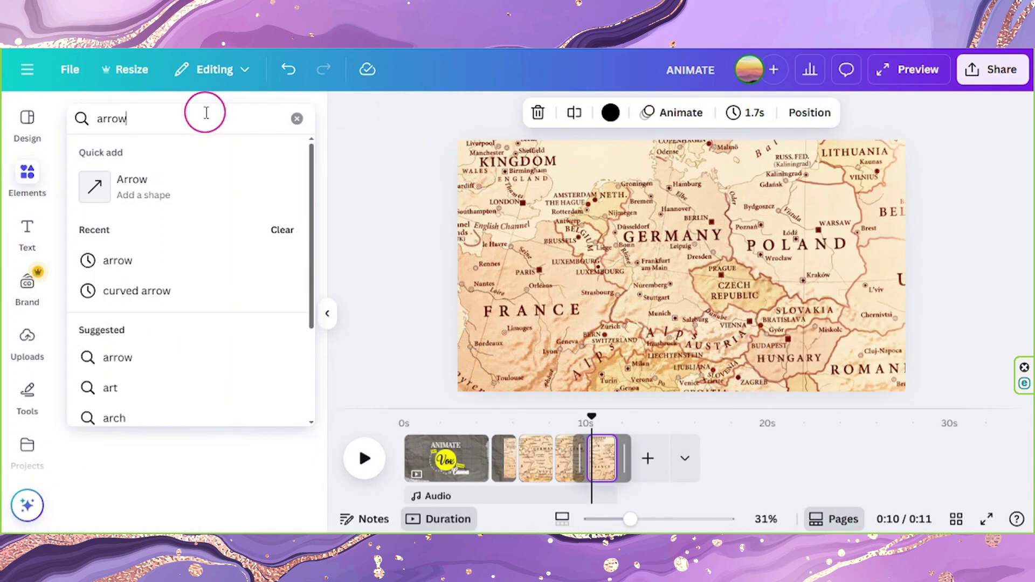
key(Return)
click(189, 228)
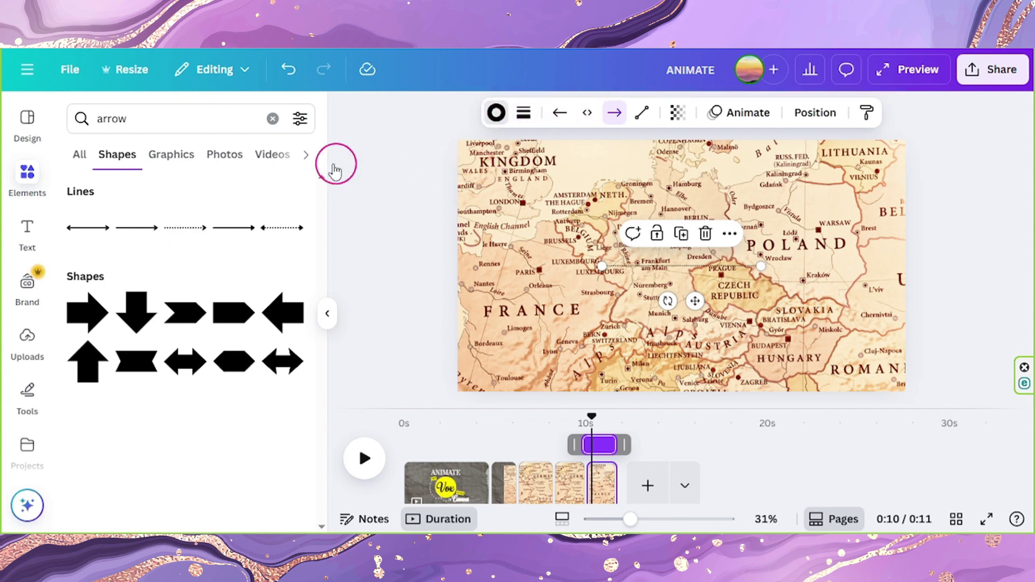
Step: Make the dotted line red with a stroke weight of 15, set its type to Curved and remove its arrowhead
click(220, 224)
click(523, 112)
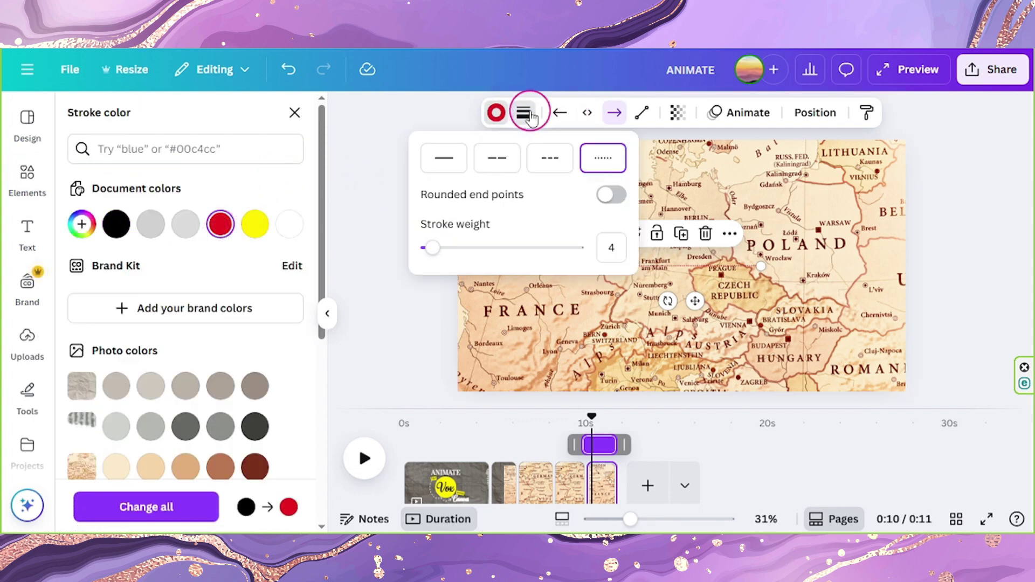
click(611, 243)
text(15)
click(641, 112)
click(637, 214)
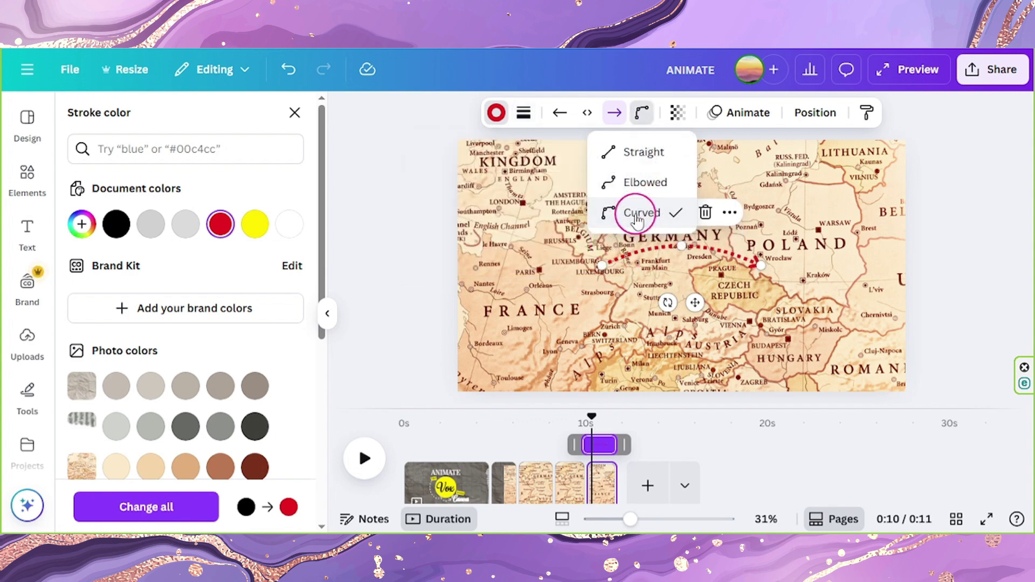
click(613, 112)
Step: Stretch the dotted curve from northern France to Prague and raise its middle into a higher arc over western Germany
drag(761, 263, 736, 281)
drag(598, 267, 529, 296)
drag(629, 259, 624, 237)
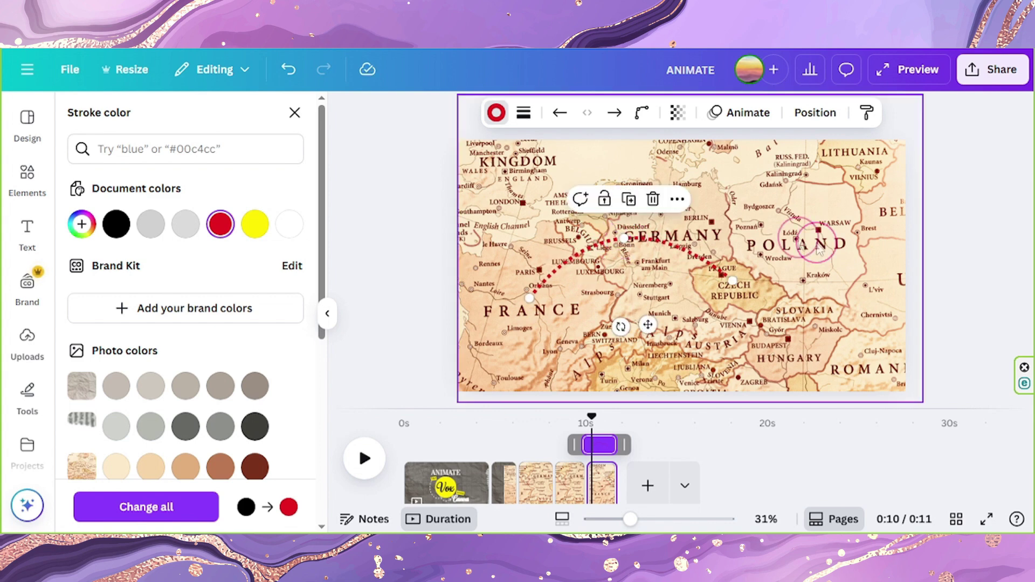
Step: Animate the dotted line with Wipe on Both, at the lowest speed and with the direction pointing right
click(738, 115)
scroll(183, 291, down, 4)
click(181, 286)
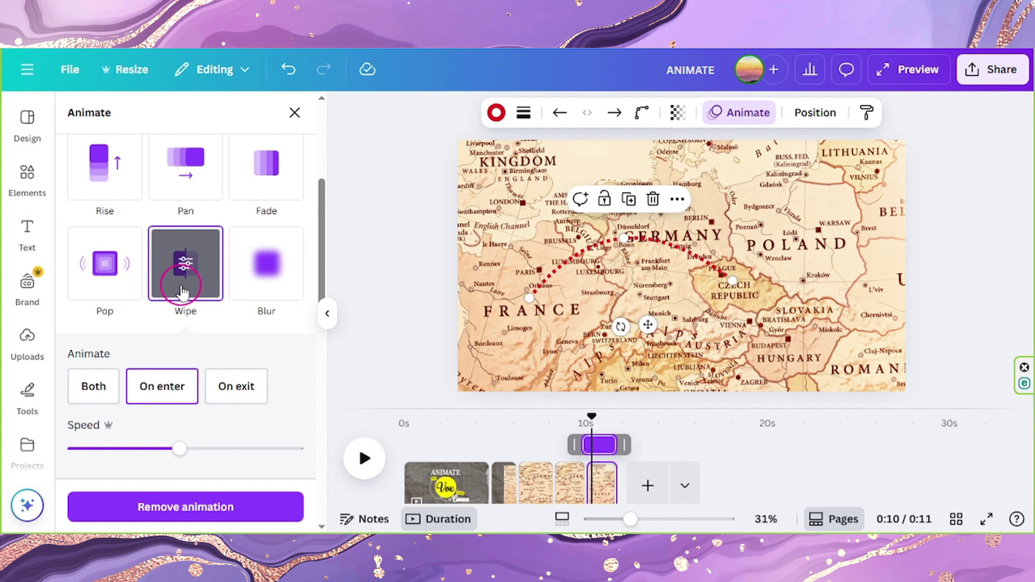
click(90, 385)
drag(179, 448, 34, 460)
scroll(134, 404, down, 3)
click(154, 372)
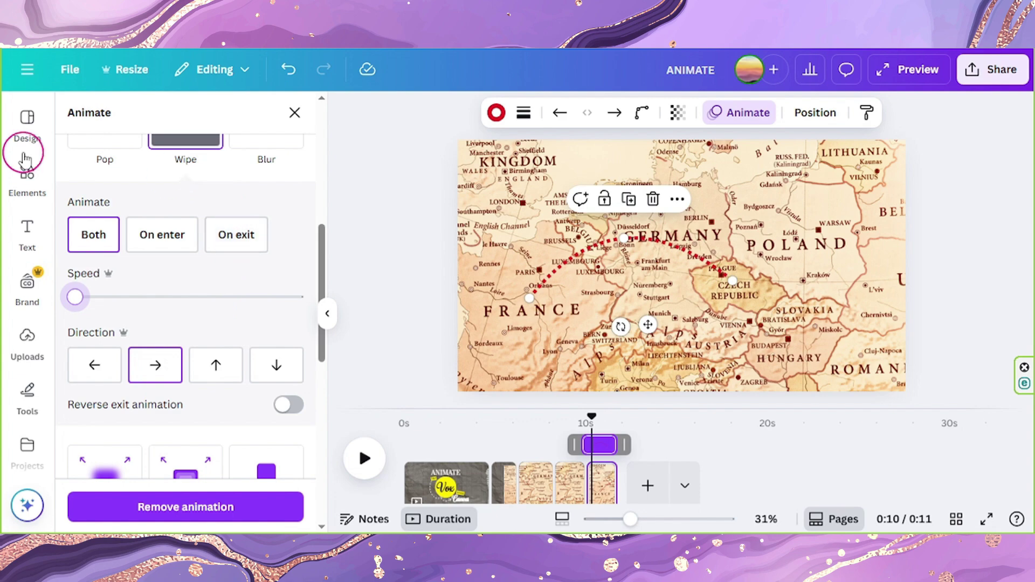
Step: Search the element graphics for "plane" and add the golden airplane silhouette to the map page
click(26, 169)
text(plane)
key(Return)
click(131, 152)
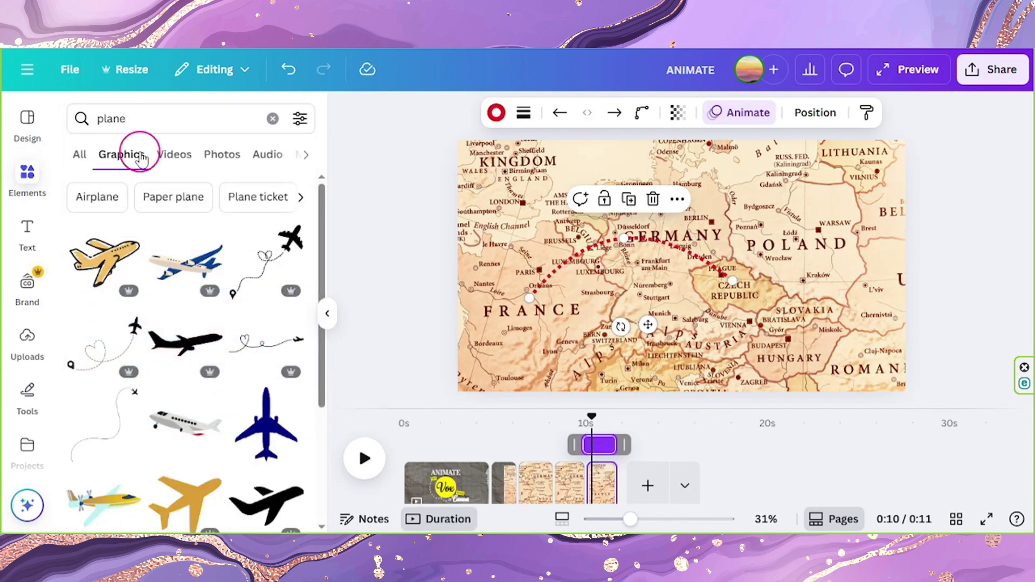
scroll(180, 427, down, 1)
click(180, 427)
Step: Shrink the airplane, place it at the French end of the dotted route and color it red
drag(744, 316, 660, 249)
drag(639, 234, 550, 284)
click(608, 113)
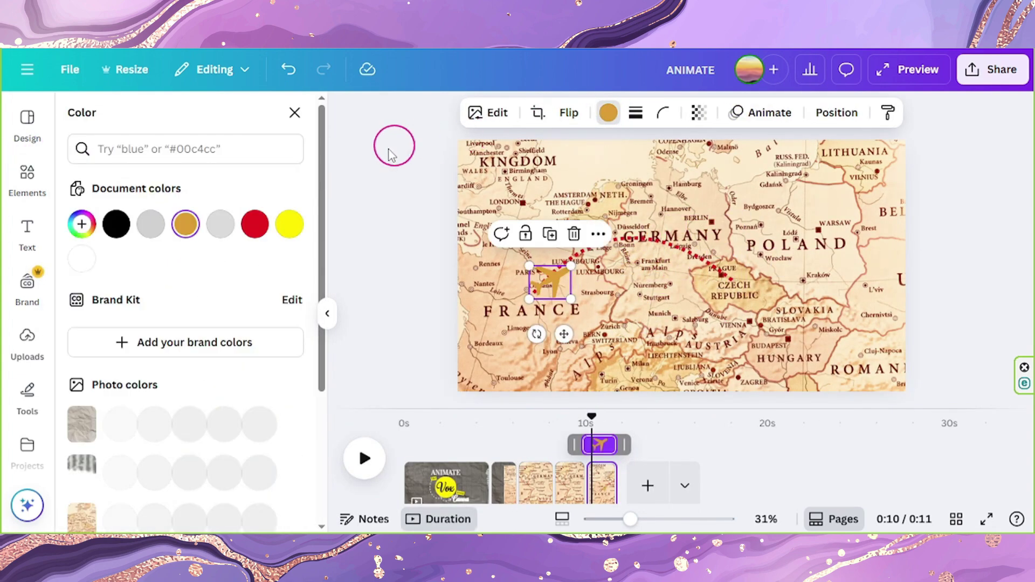
click(256, 225)
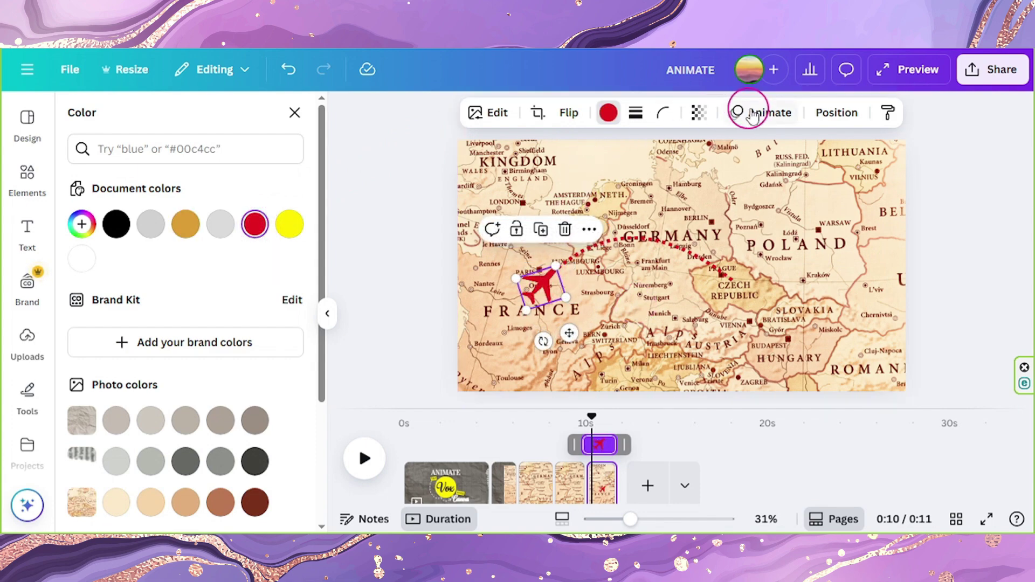
Step: Create a custom animation that moves the airplane along the dotted arc from France to Prague
click(751, 113)
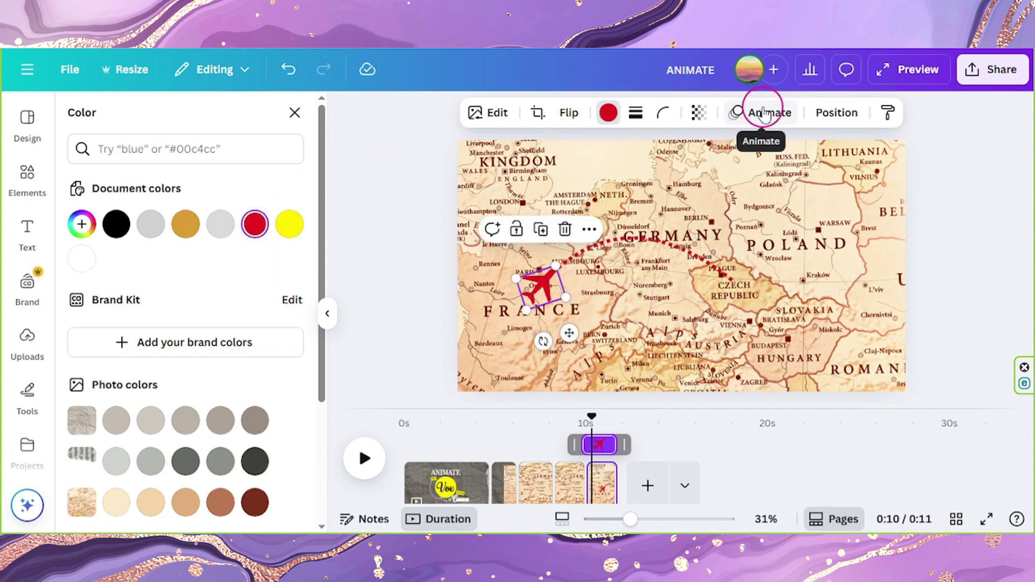
click(221, 285)
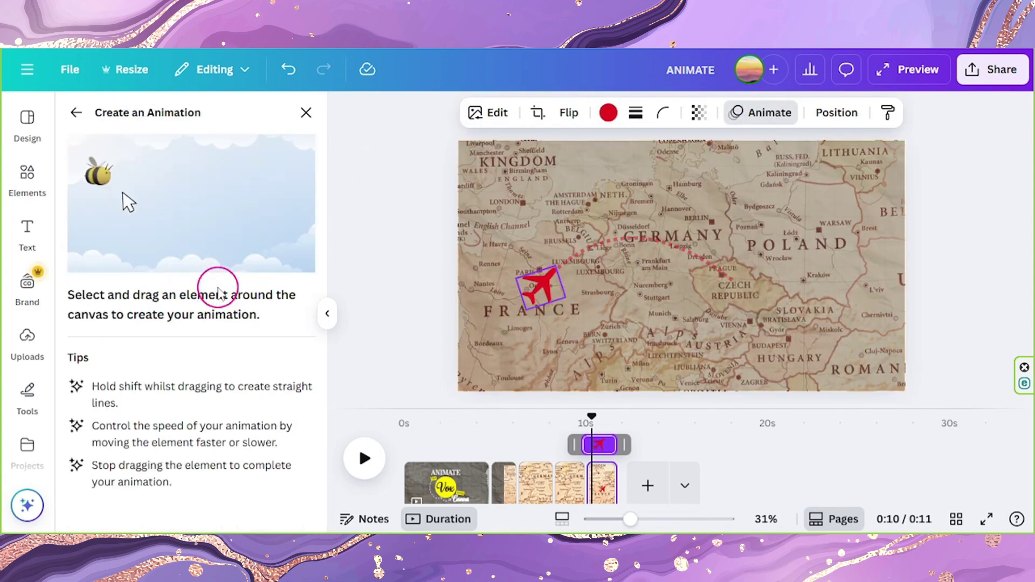
drag(541, 287, 723, 277)
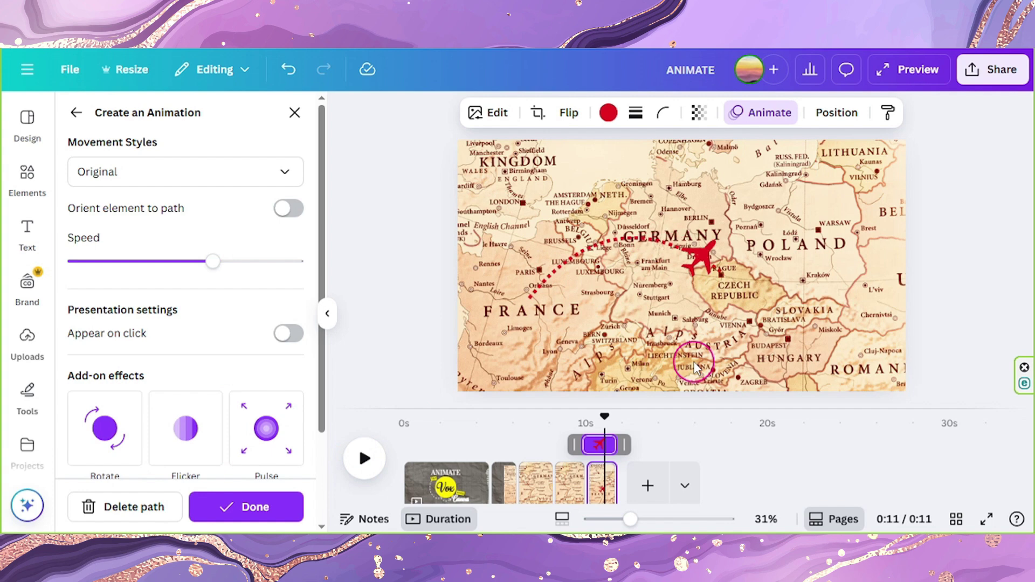
Step: Set the airplane's movement style to Smooth, slow its speed and orient it to the path
click(181, 187)
click(134, 245)
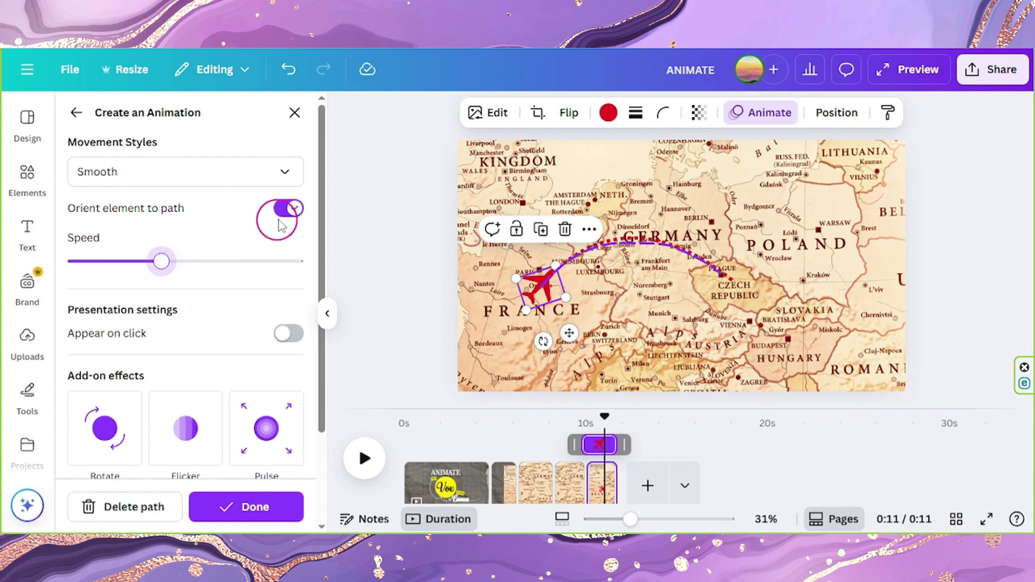
click(288, 213)
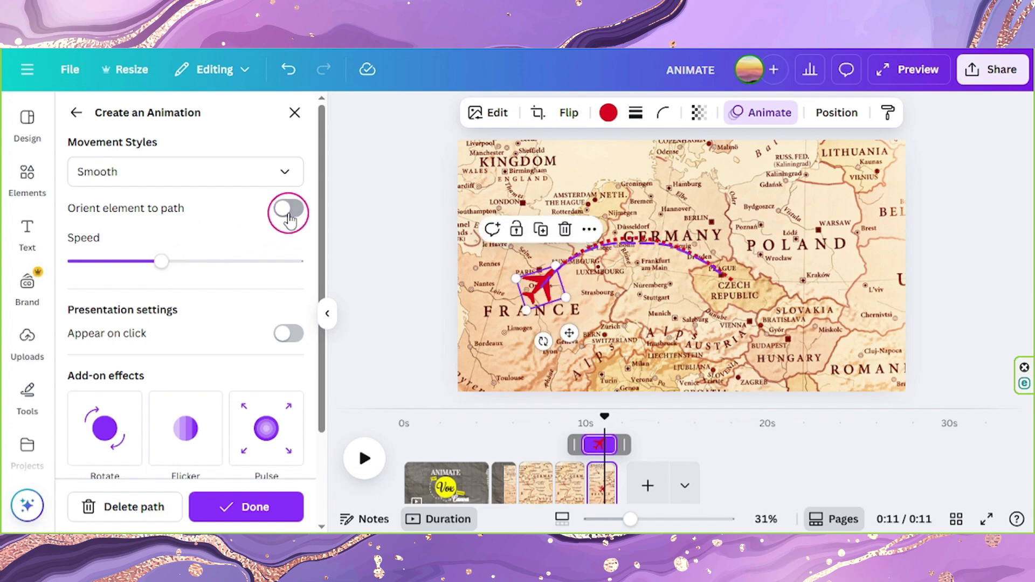
click(290, 217)
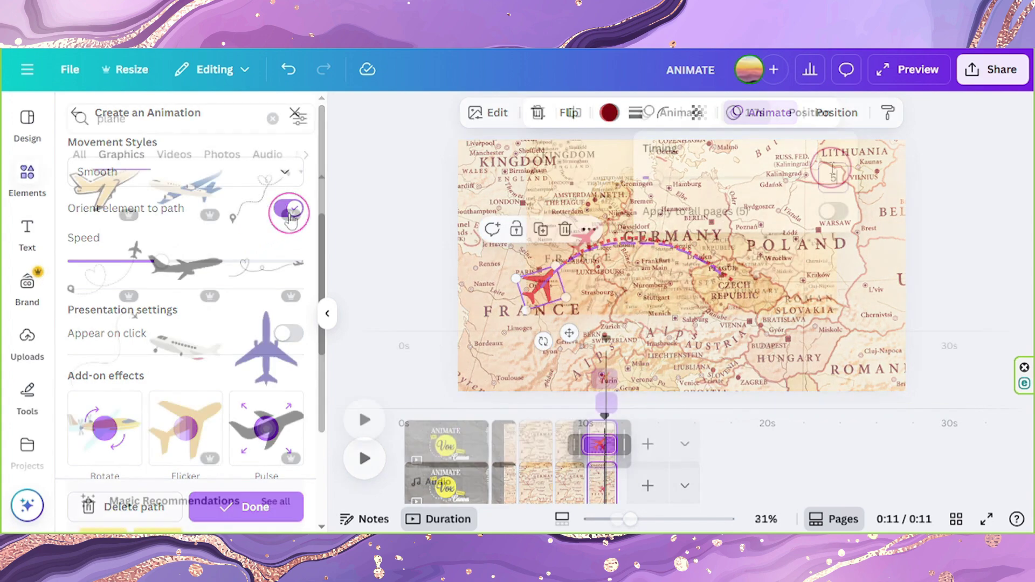
Step: Set the timing of the fifth page with the airplane to 5 seconds
click(832, 168)
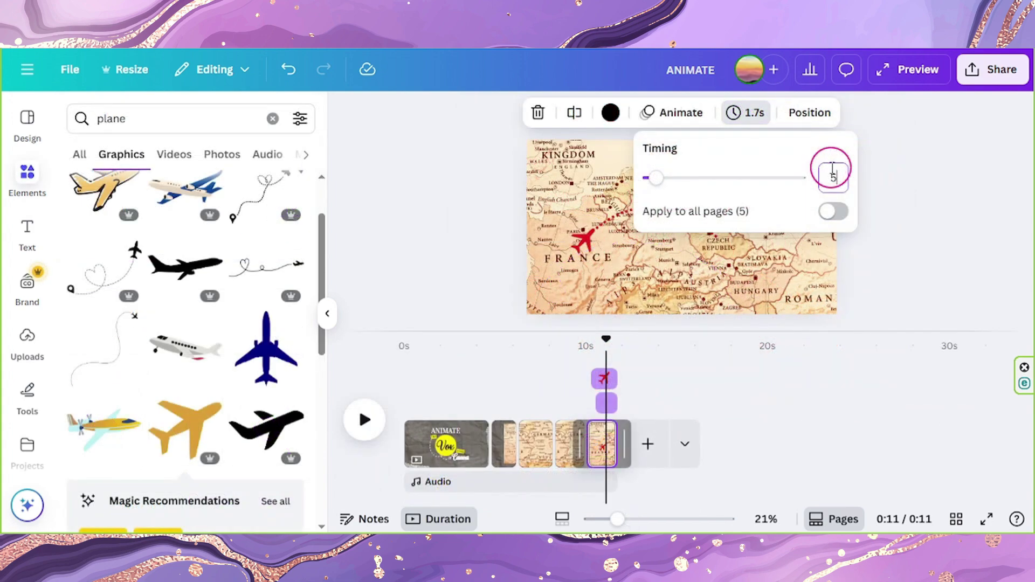
text(5)
key(Return)
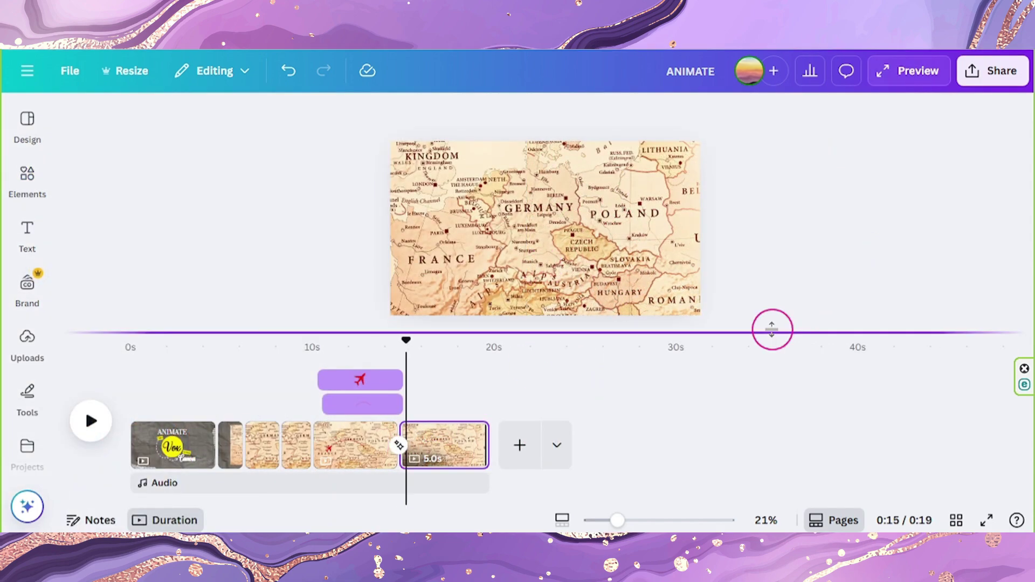
Step: Shrink the sixth page's map into the canvas's lower-right corner and set its transparency to 25
click(392, 316)
drag(392, 316, 674, 347)
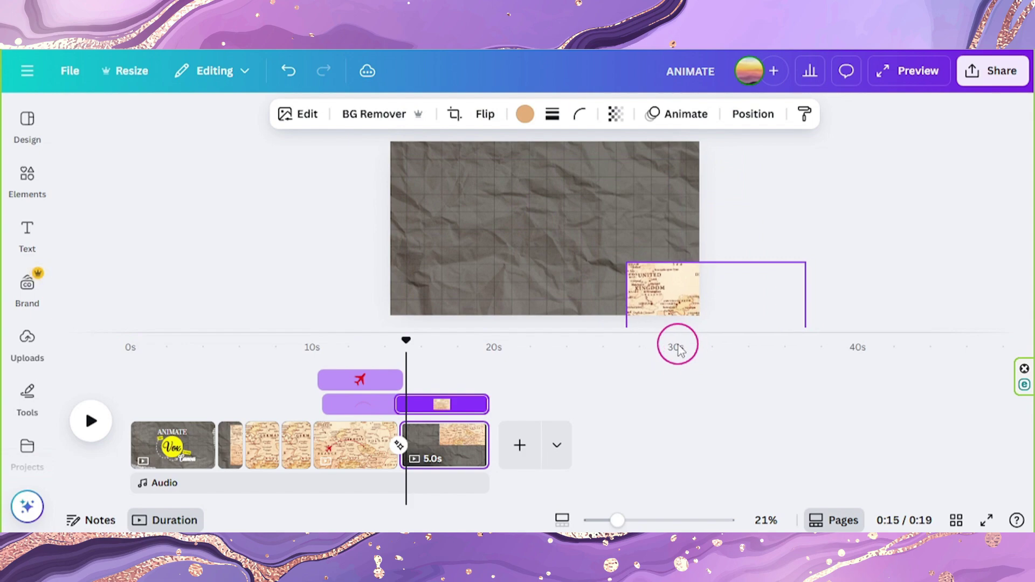
click(614, 114)
text(25)
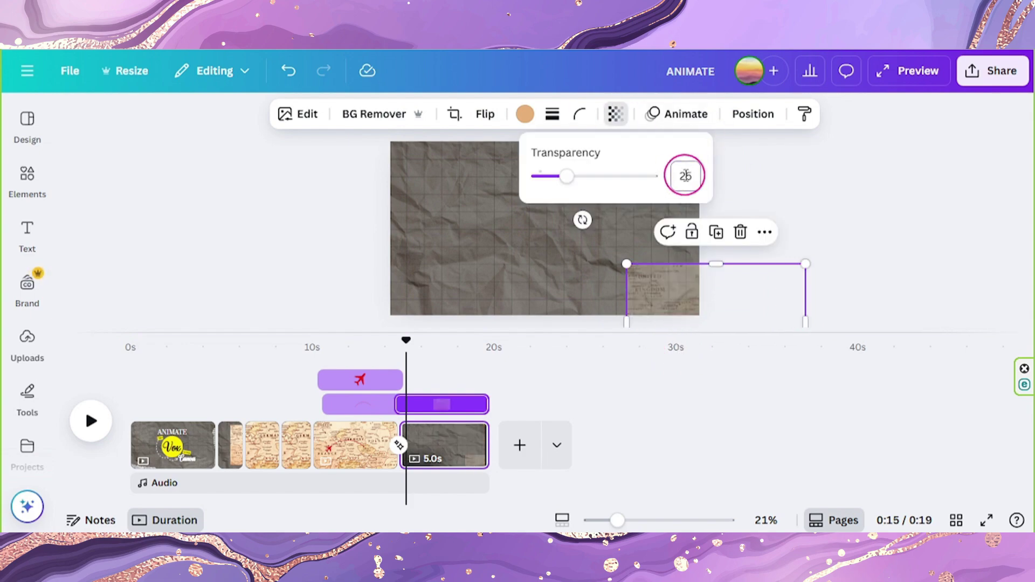
click(762, 173)
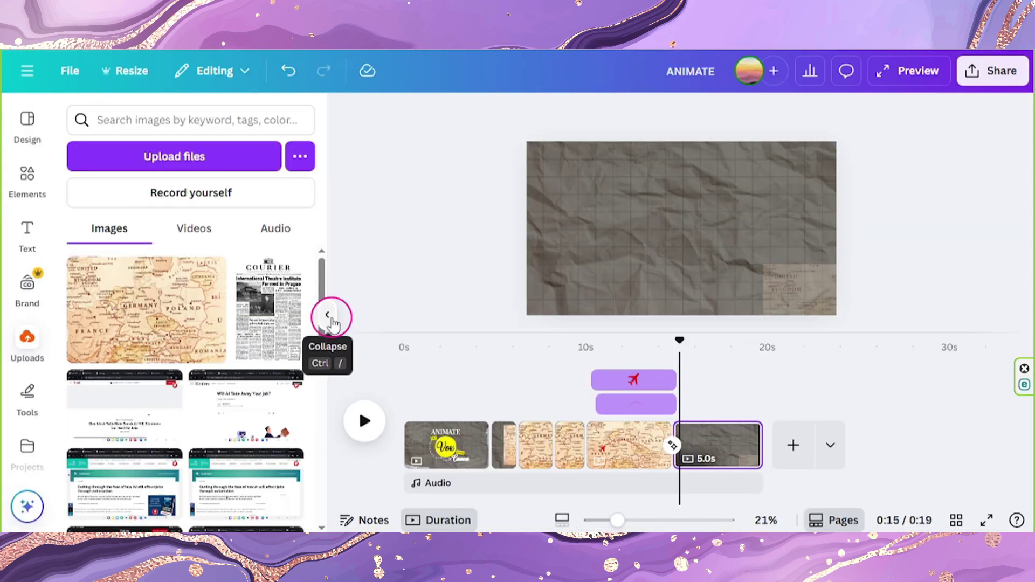
Step: Place the sepia Courier newspaper image large in the middle of the sixth page and animate it with Tumble on Both
click(39, 196)
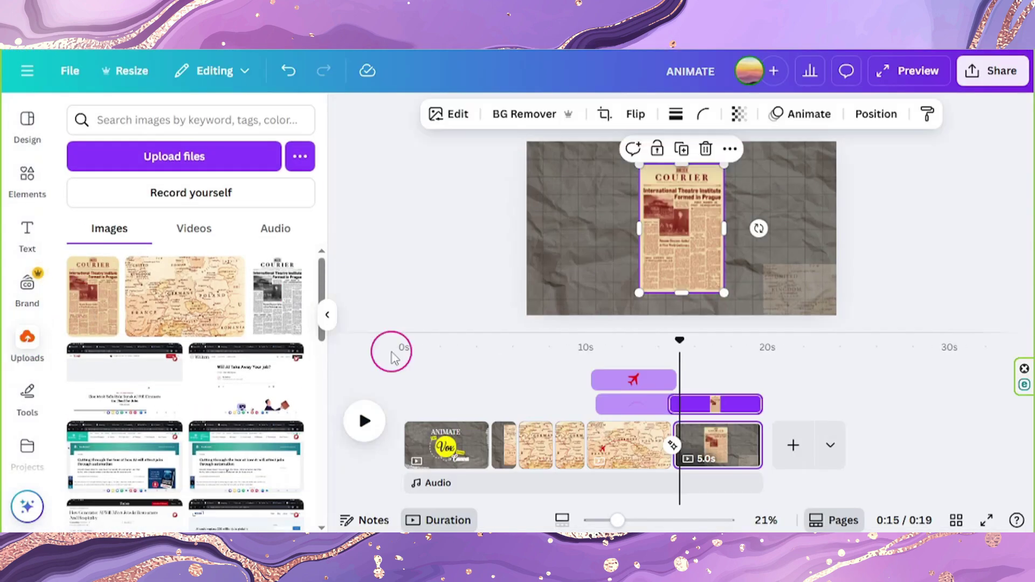
click(327, 315)
drag(503, 171, 462, 171)
drag(545, 294, 537, 294)
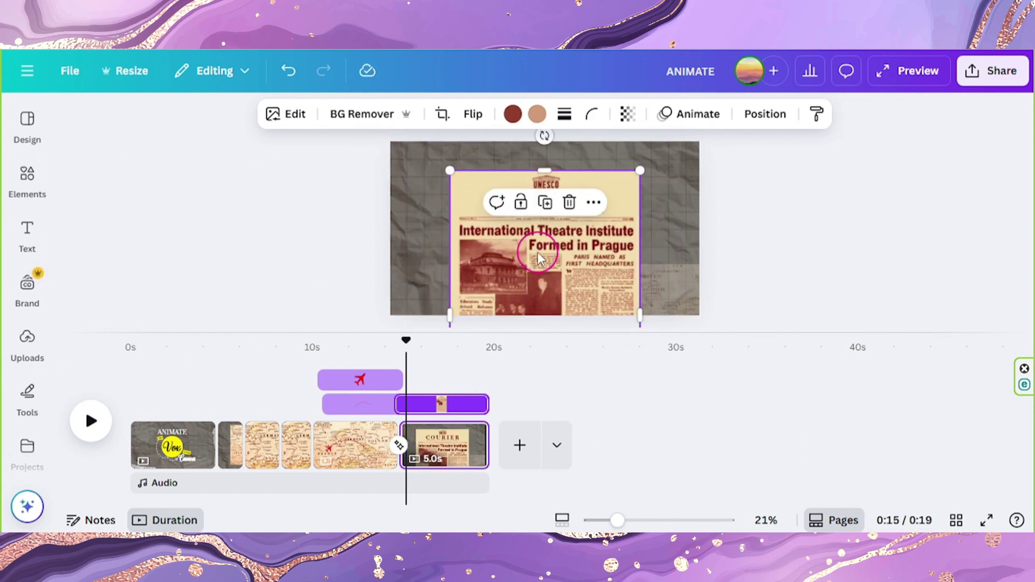
click(706, 114)
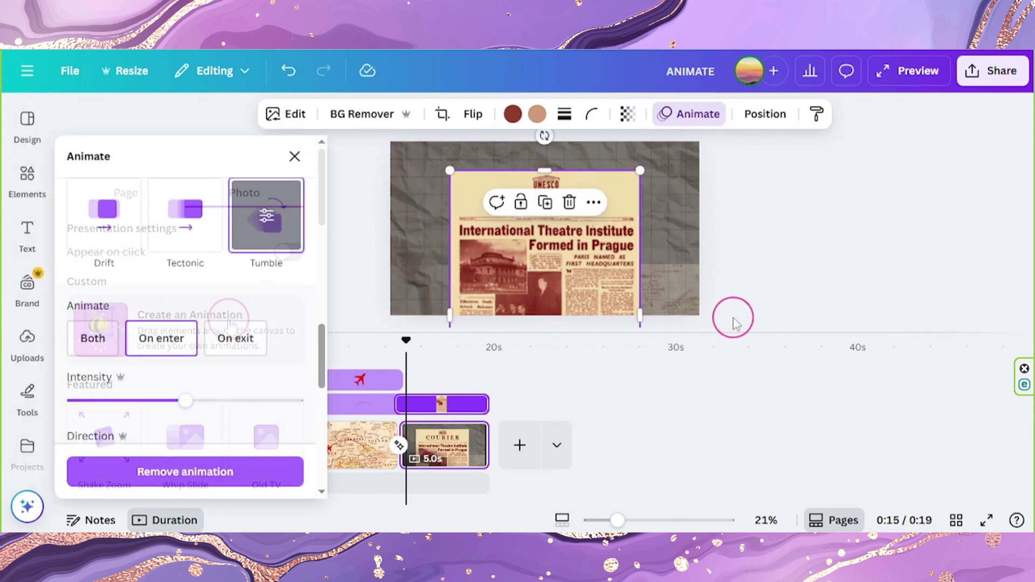
click(81, 338)
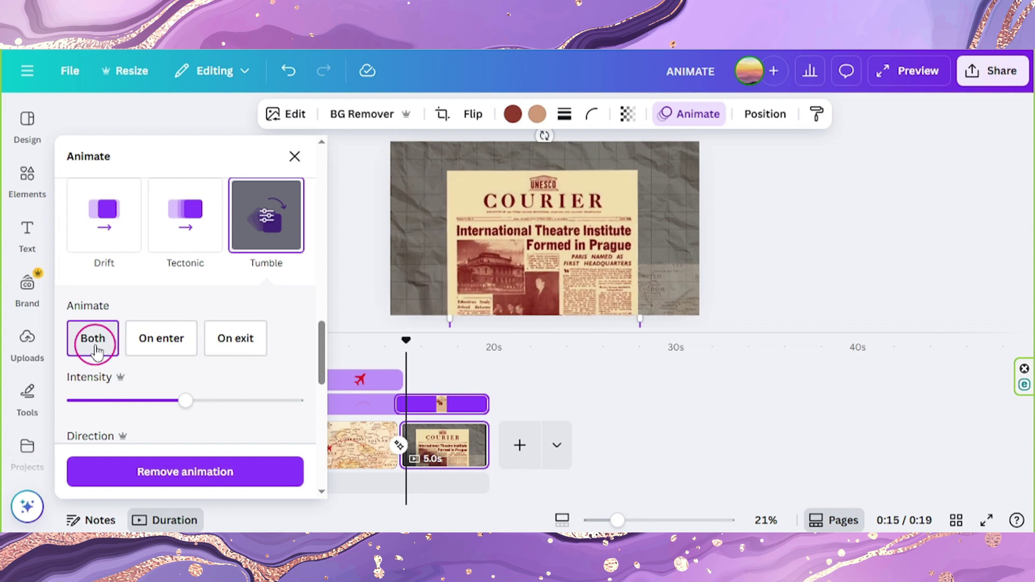
Step: Paste a copy of the newspaper onto the fifth page, tilt it clockwise and move it beyond the canvas's left edge
click(353, 439)
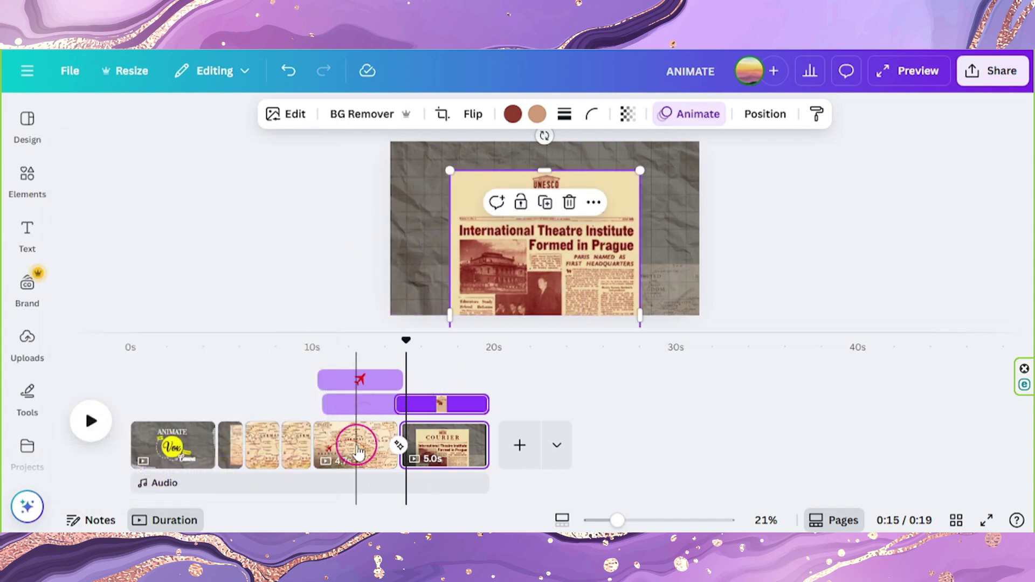
key(ctrl+v)
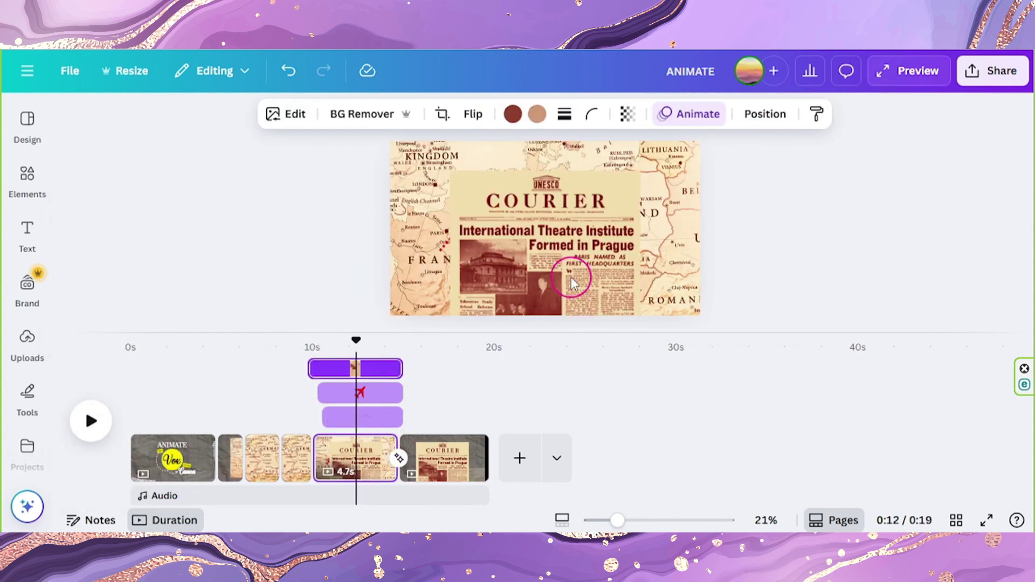
drag(573, 283, 625, 215)
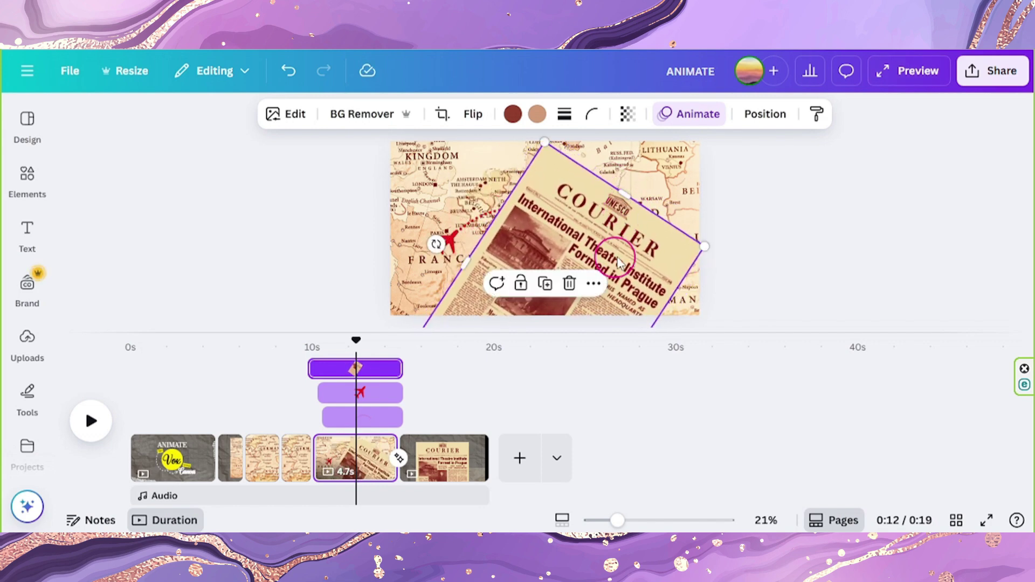
drag(582, 251, 387, 252)
click(340, 468)
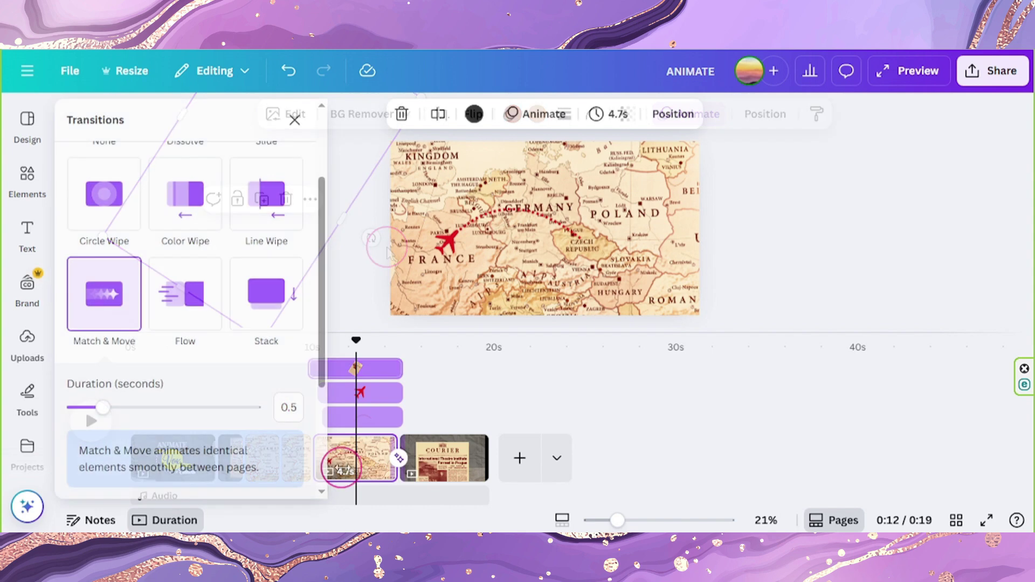
click(366, 464)
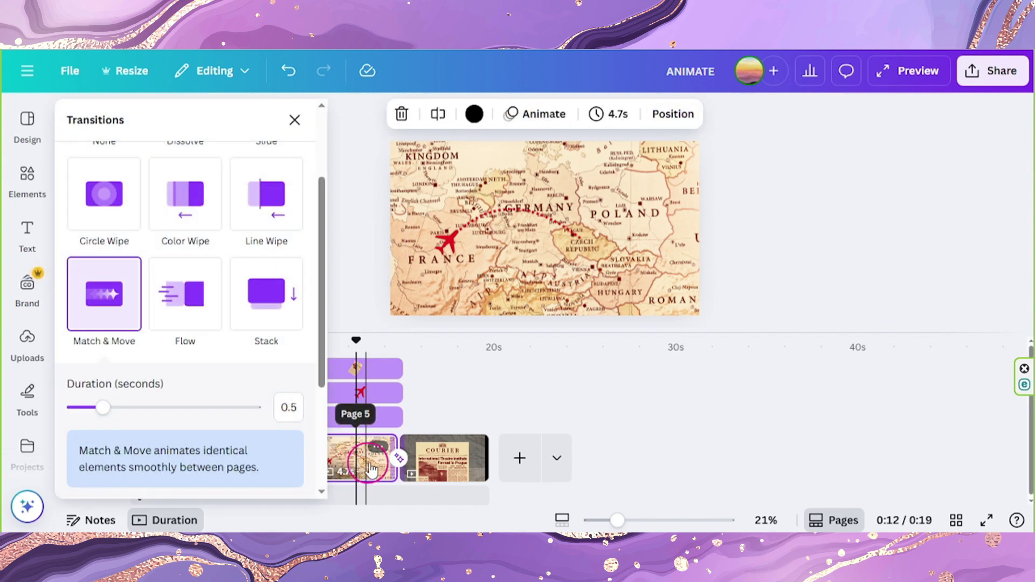
Step: Set the sixth page's timing to 1.5 seconds and duplicate the page
click(451, 458)
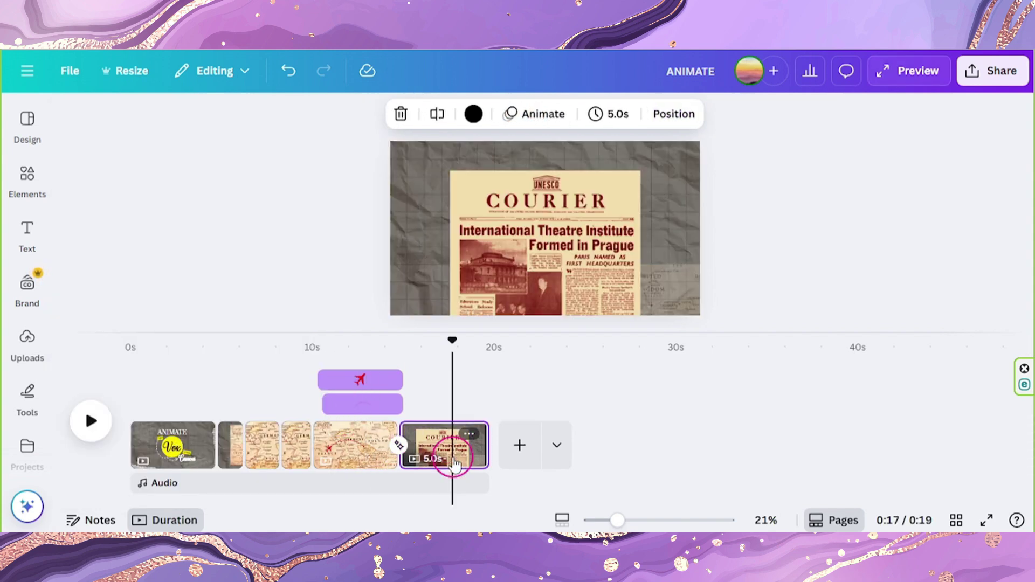
click(609, 114)
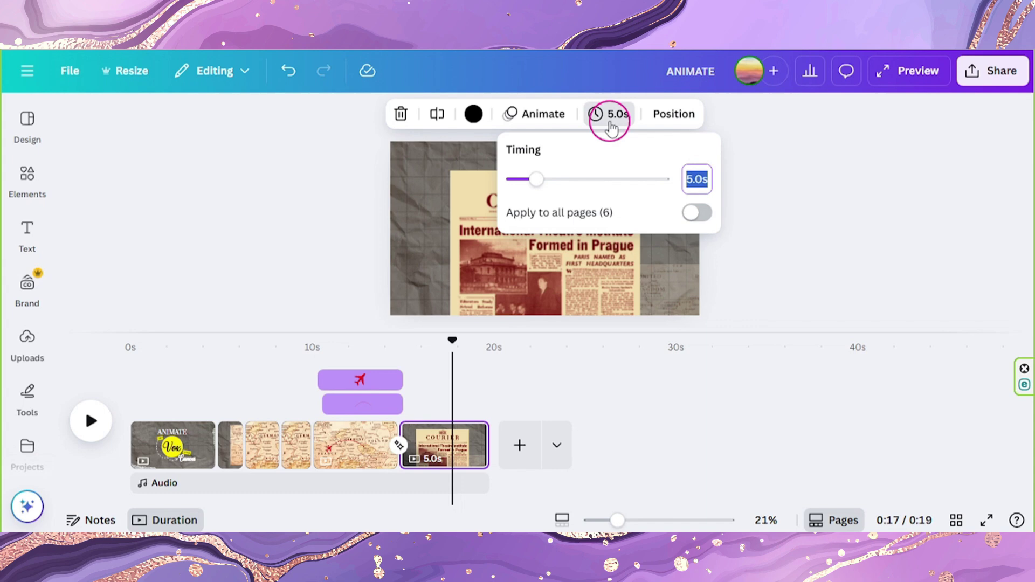
key(Return)
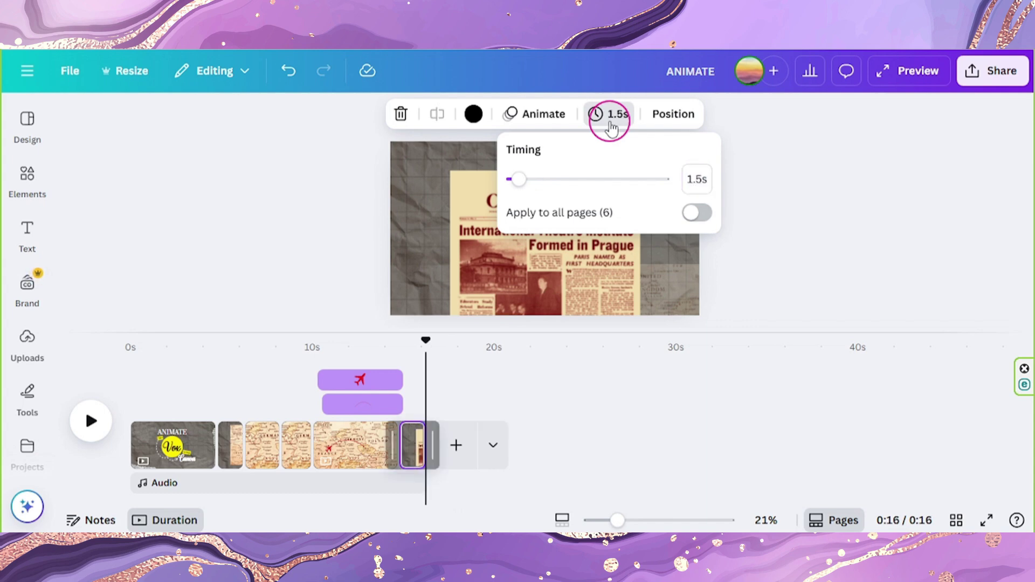
click(408, 458)
key(ctrl+d)
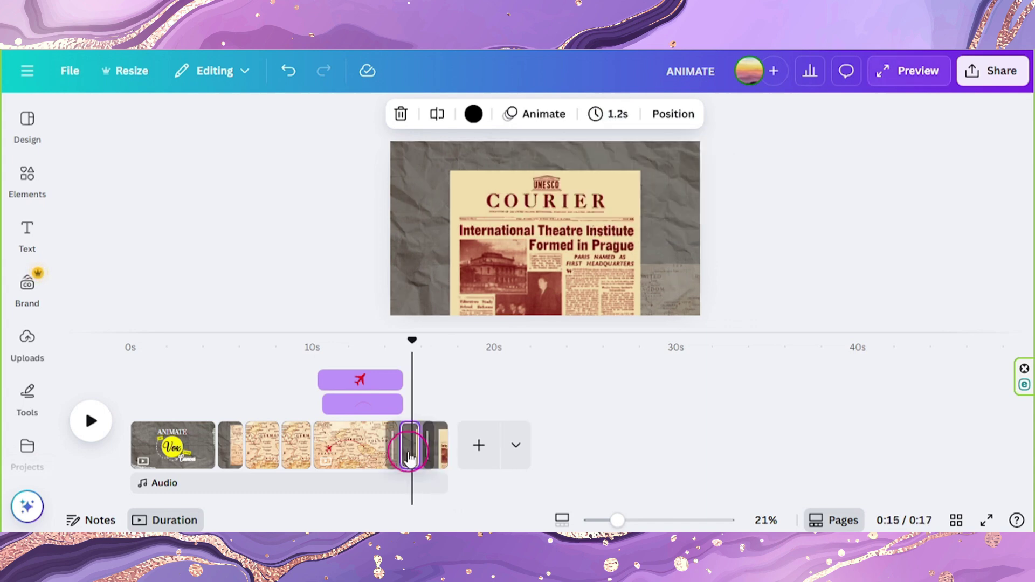
Step: Enlarge the newspaper on the seventh page and separate its "International Theatre Institute Formed in Prague" headline with Magic Grab
click(538, 254)
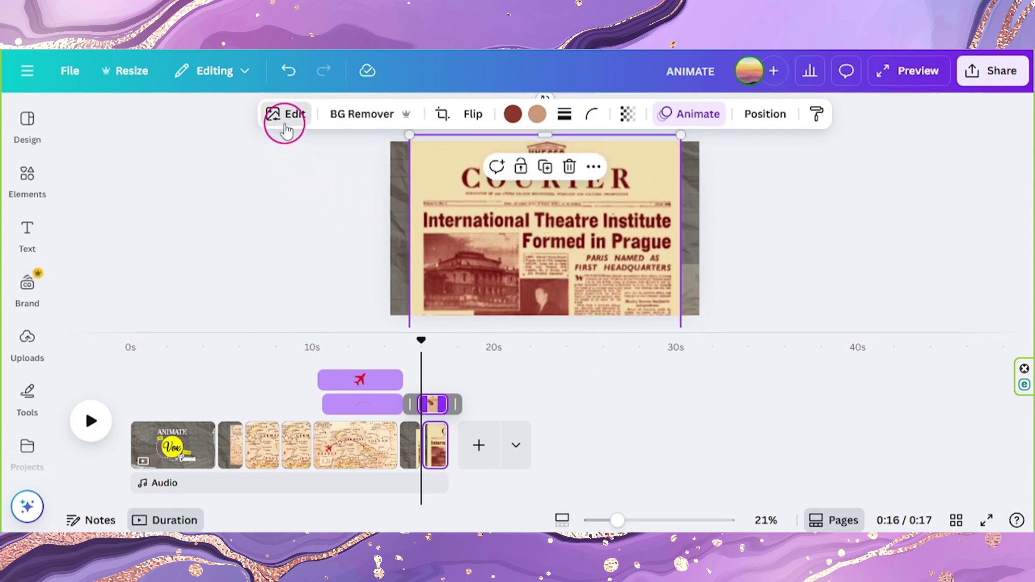
click(284, 124)
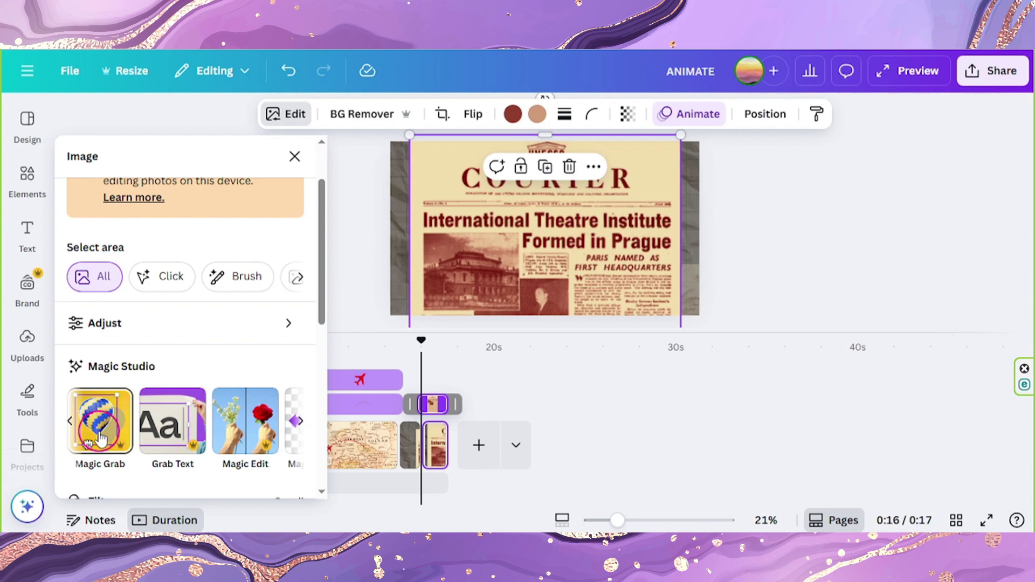
click(100, 433)
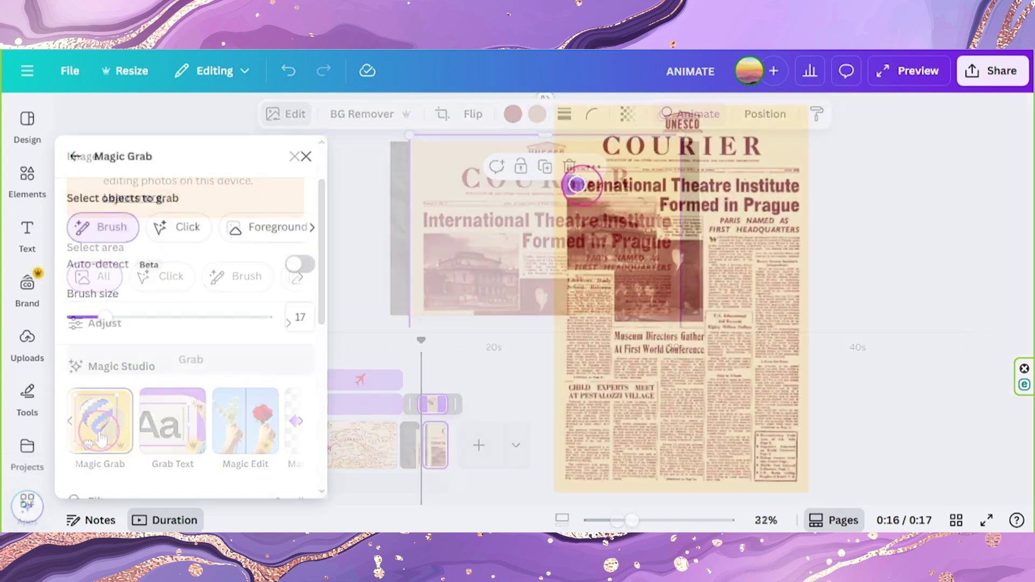
drag(580, 183, 784, 196)
click(228, 357)
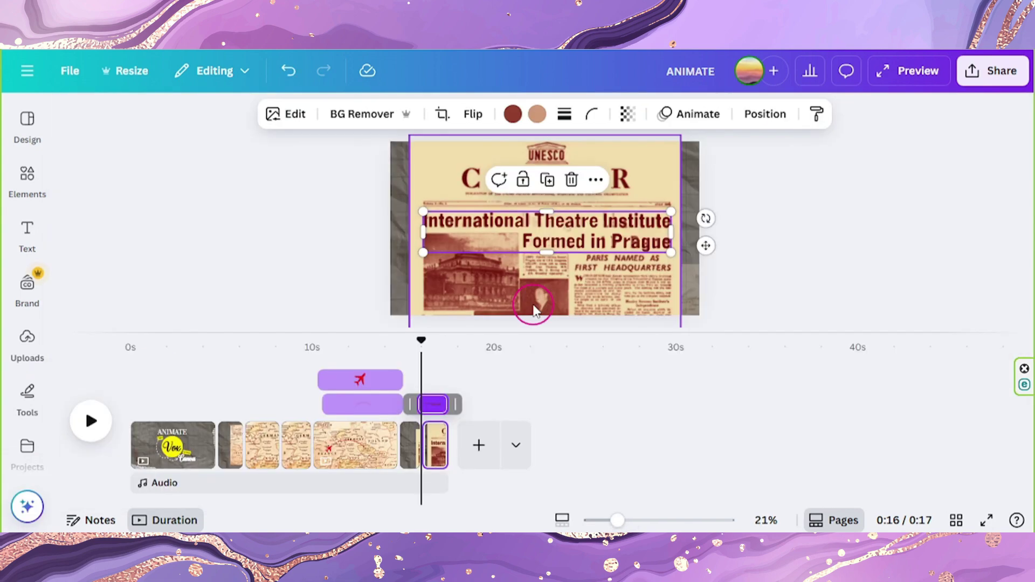
Step: Add a rectangle shape to the seventh page and fill it with yellow #ffed00
click(27, 181)
click(121, 124)
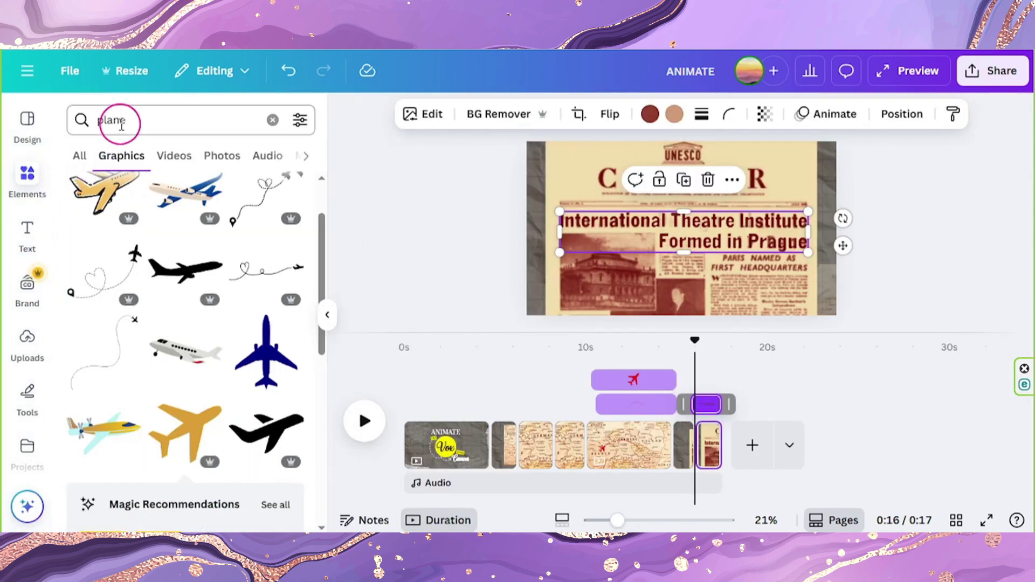
text(rectangle)
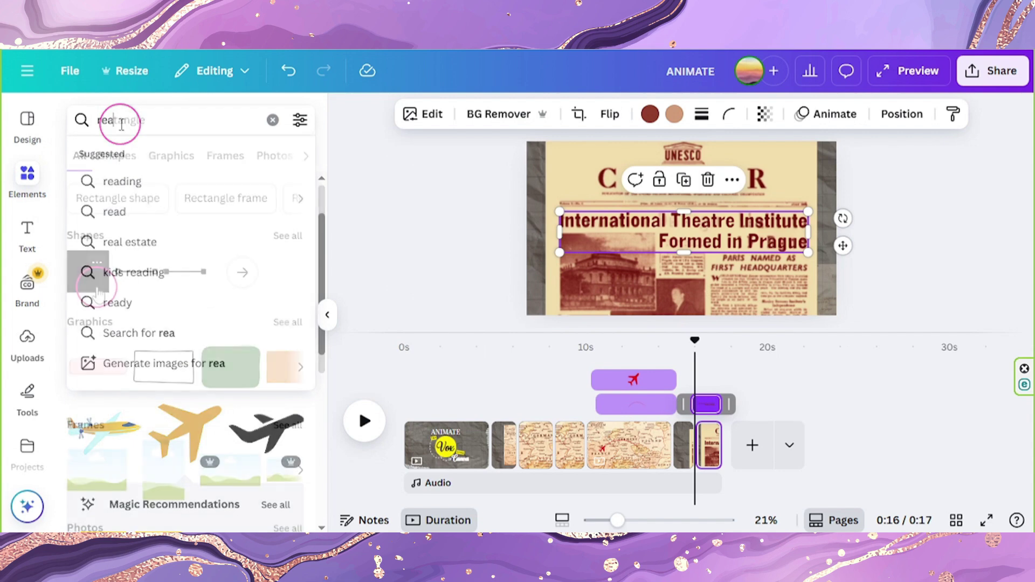
key(Return)
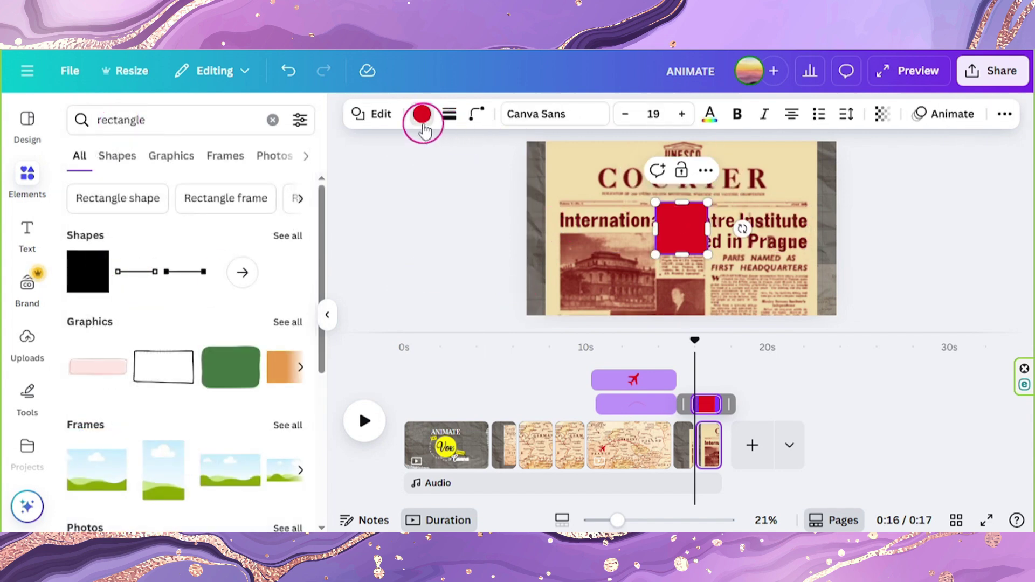
click(423, 125)
click(291, 229)
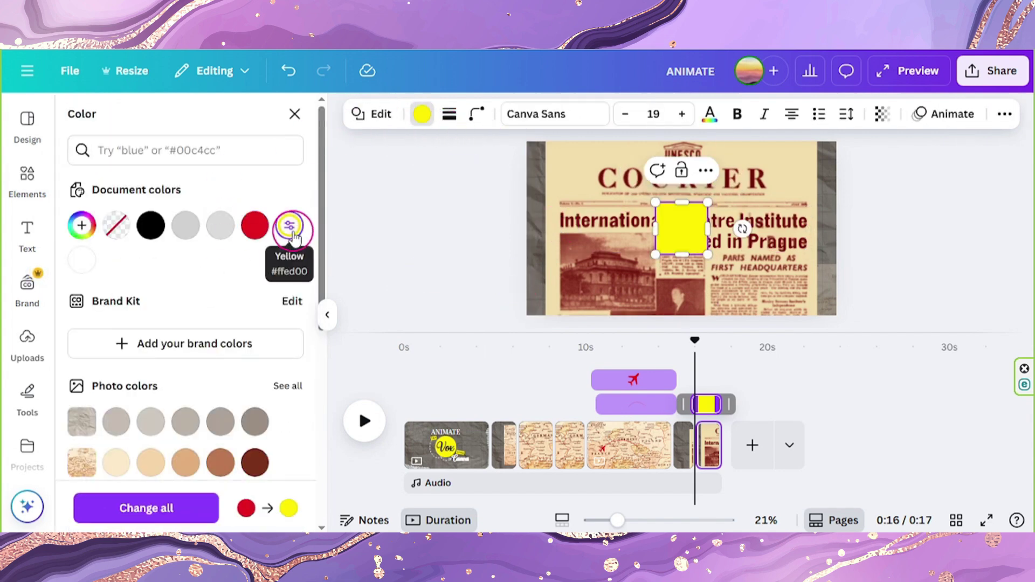
Step: Move and stretch the yellow rectangle into a thin bar covering the headline's first line, "International Theatre Institute"
drag(673, 231, 578, 241)
drag(613, 238, 810, 227)
drag(684, 263, 683, 229)
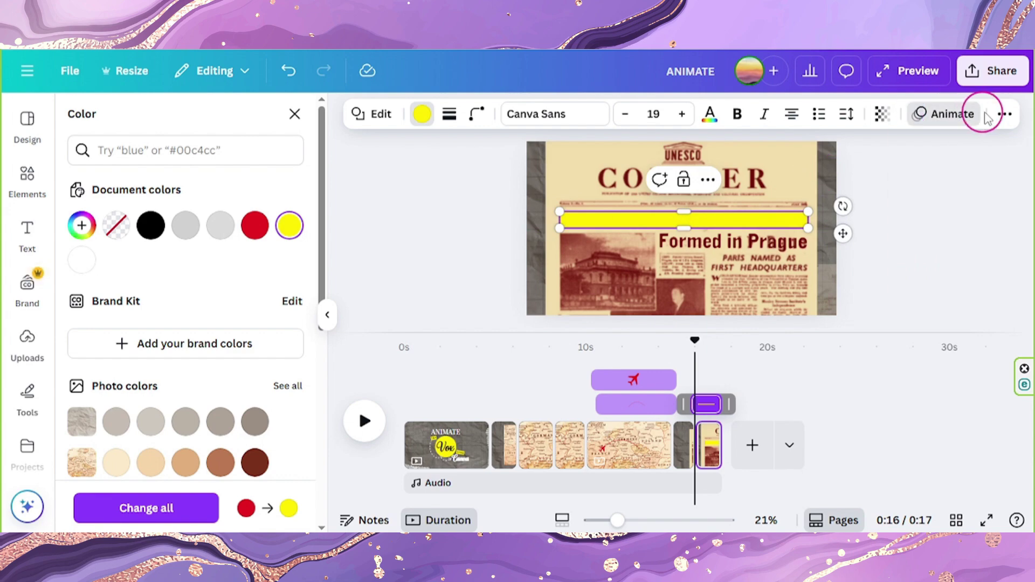
Step: Move the yellow bar's layer beneath the separated headline text but above the newspaper
click(1003, 114)
click(911, 153)
click(240, 194)
click(680, 243)
click(908, 115)
click(246, 150)
click(203, 292)
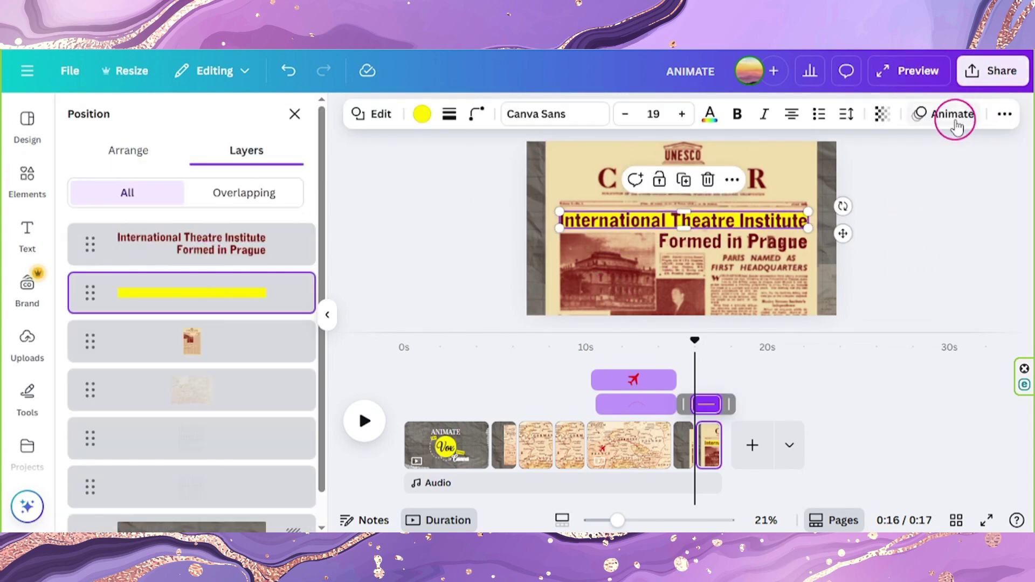
Step: Animate the yellow bar behind the first headline line with Wipe on enter
click(947, 114)
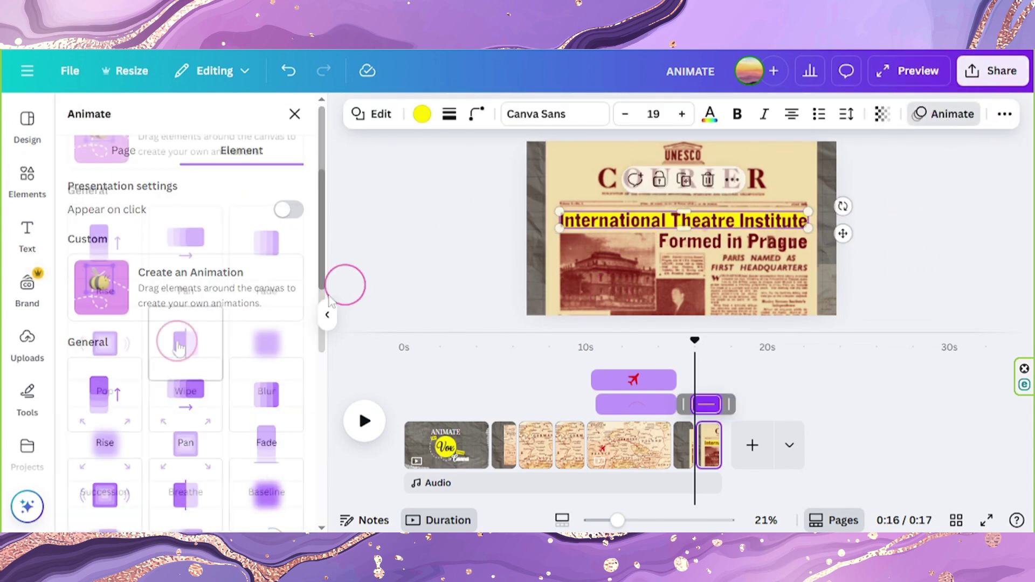
click(178, 345)
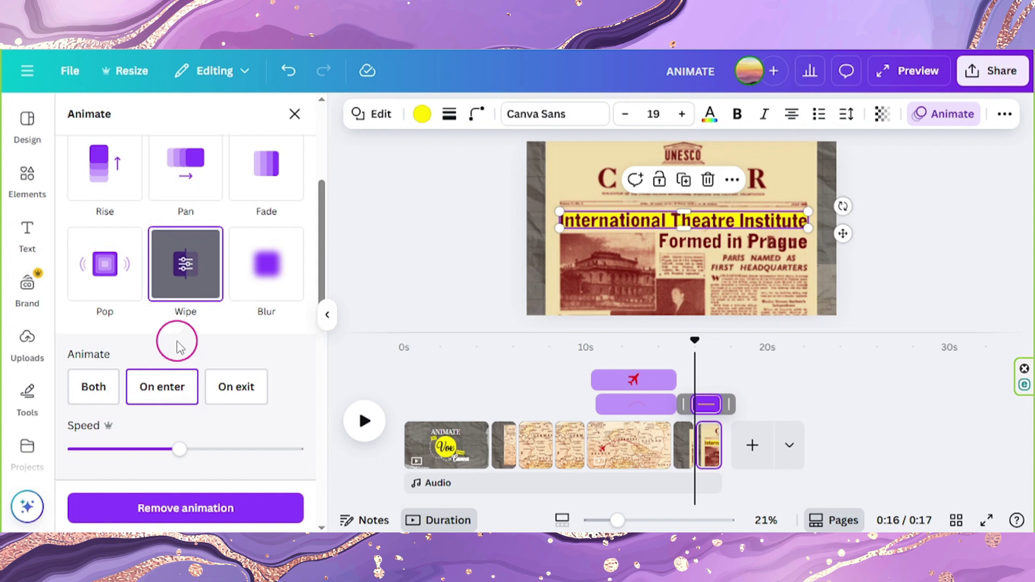
scroll(149, 387, down, 3)
click(150, 385)
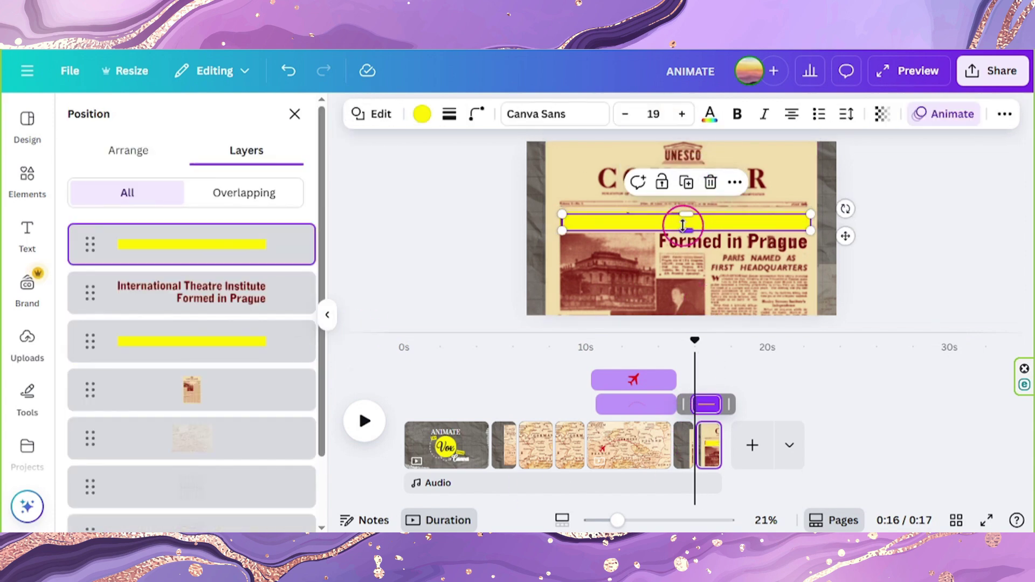
Step: Fit the duplicate yellow bar over the headline's second line, "Formed in Prague", and move its layer beneath the headline text
drag(689, 223, 693, 240)
drag(559, 240, 665, 242)
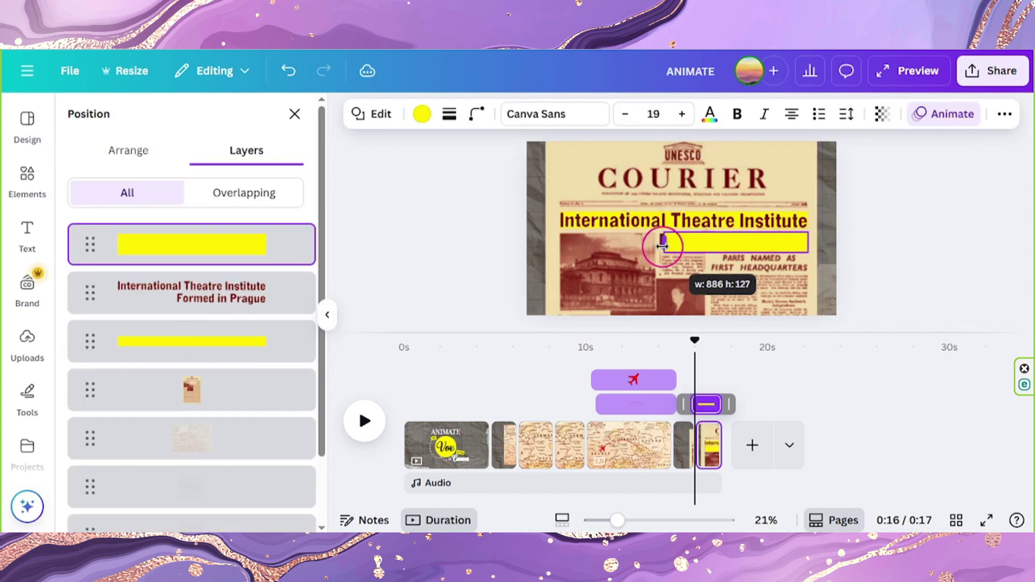
drag(665, 242, 658, 242)
drag(224, 253, 224, 311)
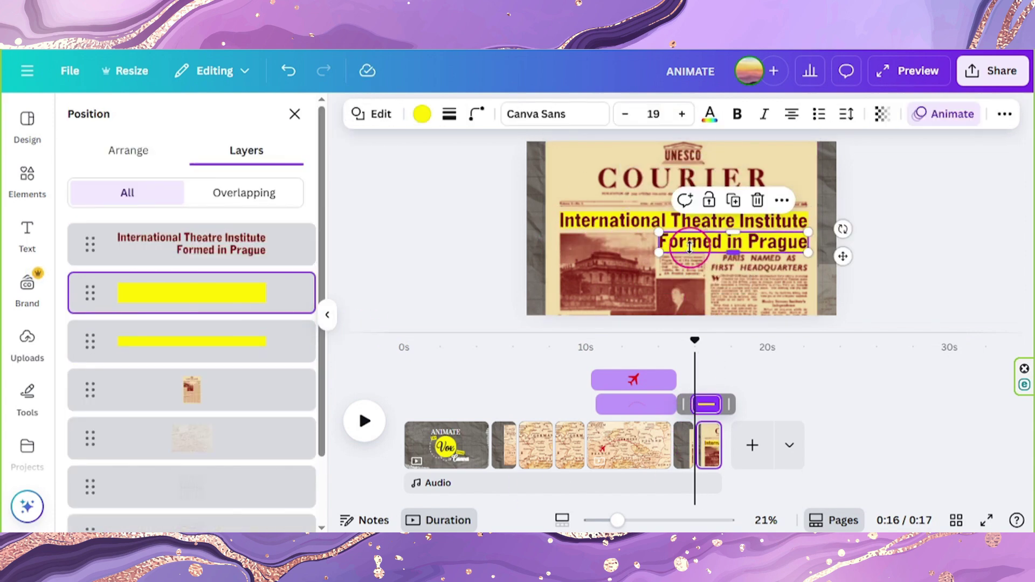
Step: Try to delay the second yellow bar's start by trimming its element timing to 0.6 seconds
right_click(689, 246)
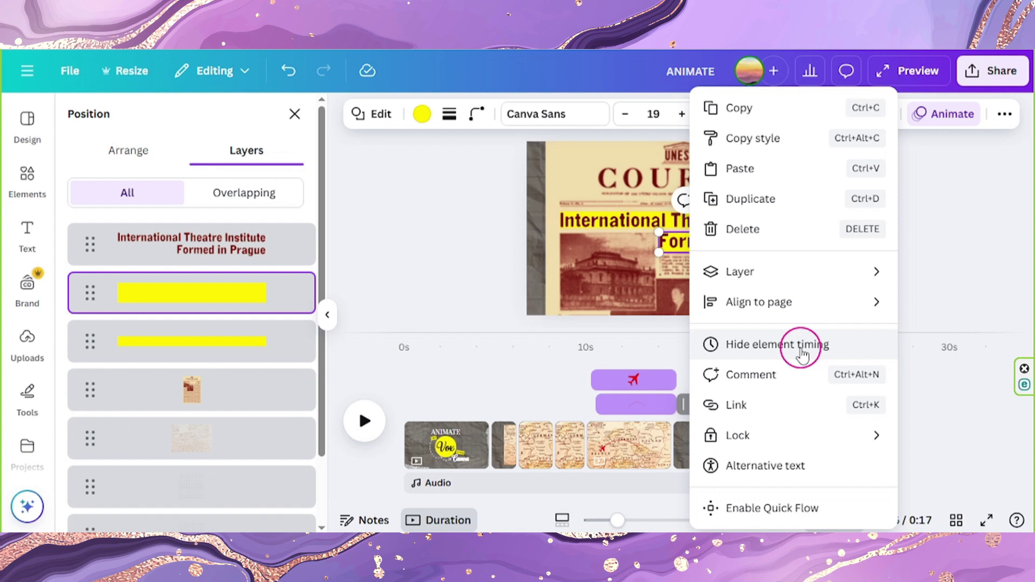
click(802, 347)
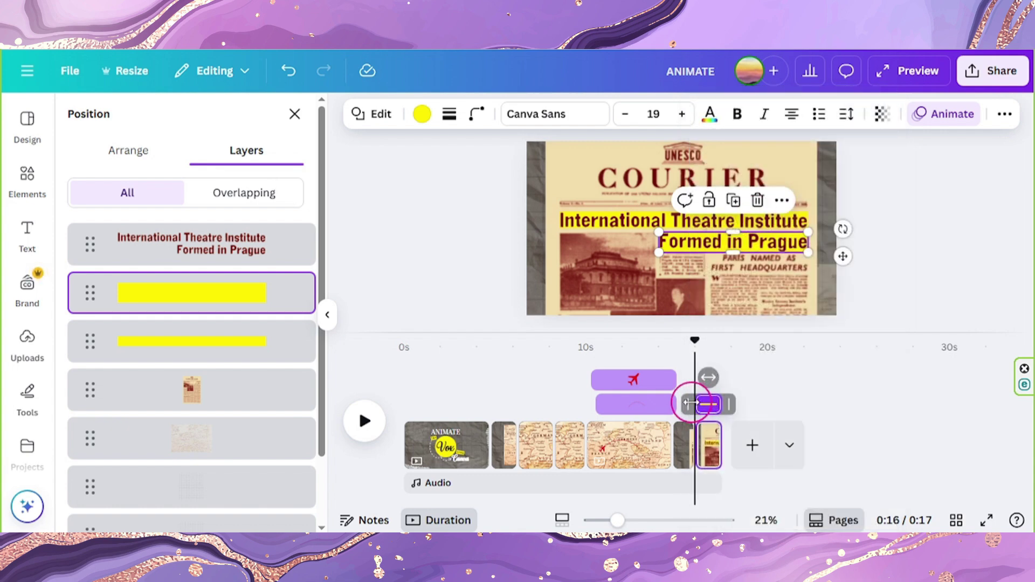
drag(697, 403, 700, 403)
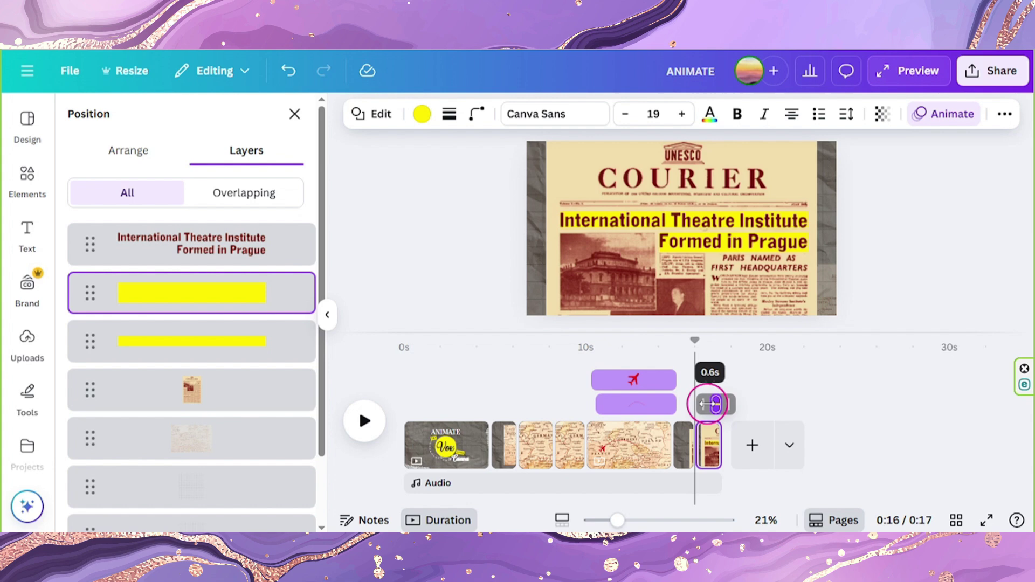
drag(700, 404, 688, 404)
Step: Set the seventh page's timing to 4.5 seconds and trim the second yellow bar so it starts after the first
click(709, 437)
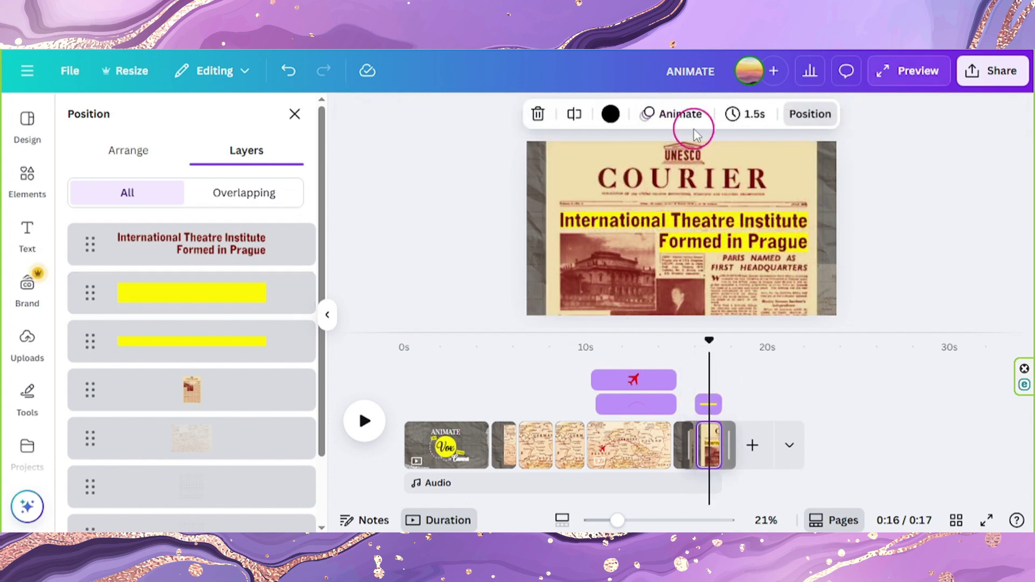
click(743, 115)
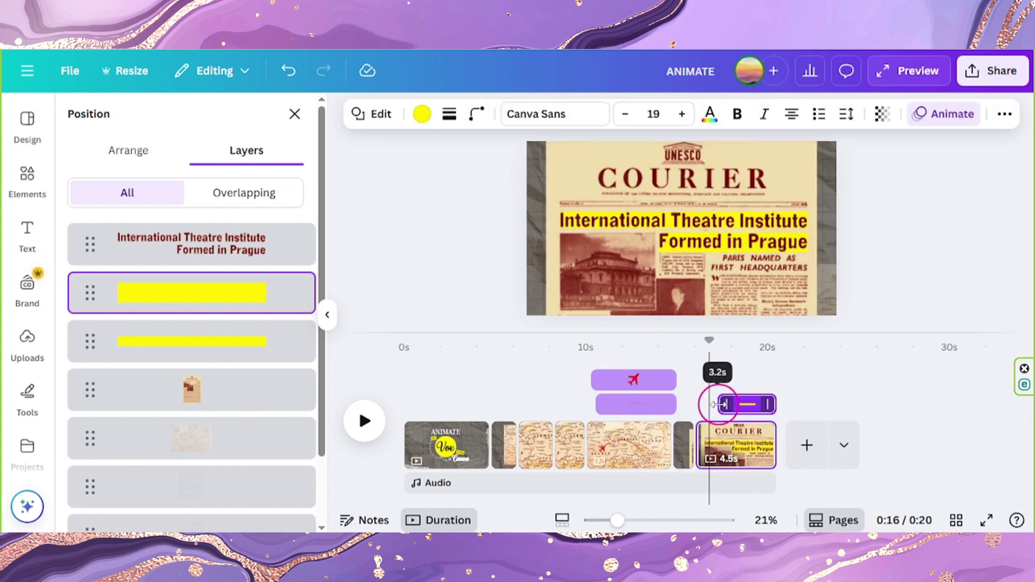
click(945, 114)
click(132, 387)
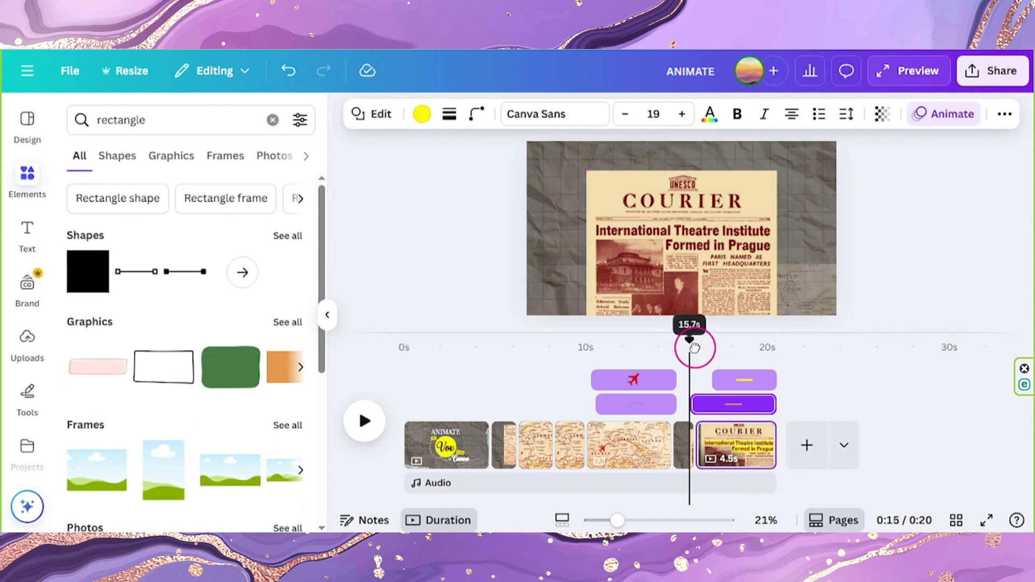
Step: Trim the start of the first yellow bar and the headline slightly, and scrub through the page to check the highlight animation
click(705, 399)
drag(694, 380, 703, 378)
click(580, 217)
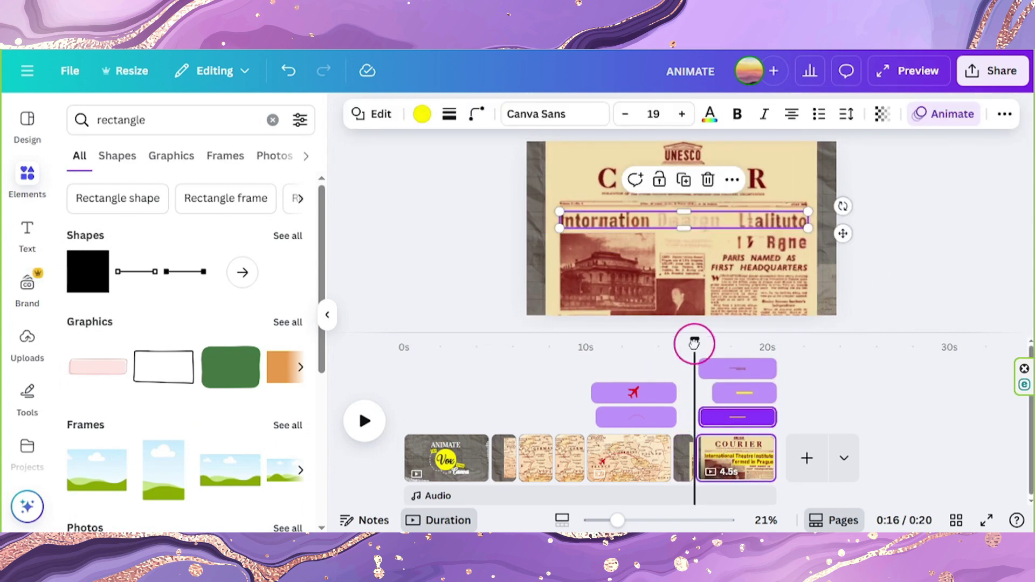
drag(694, 342, 730, 351)
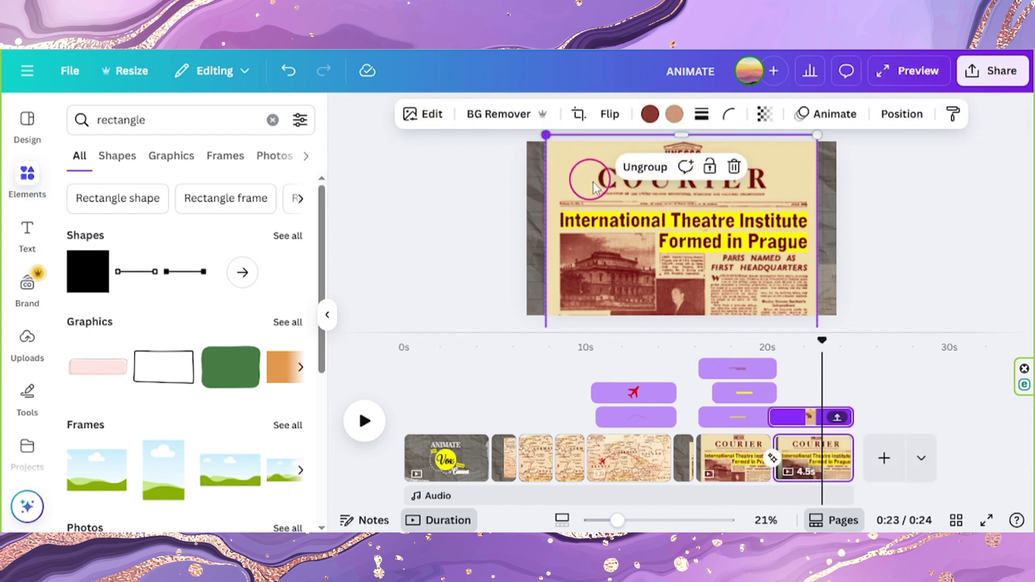
Step: Tilt the reduced newspaper clockwise partly off the left edge of the duplicated eighth page, with 25 transparency and no yellow highlights
drag(594, 187, 420, 211)
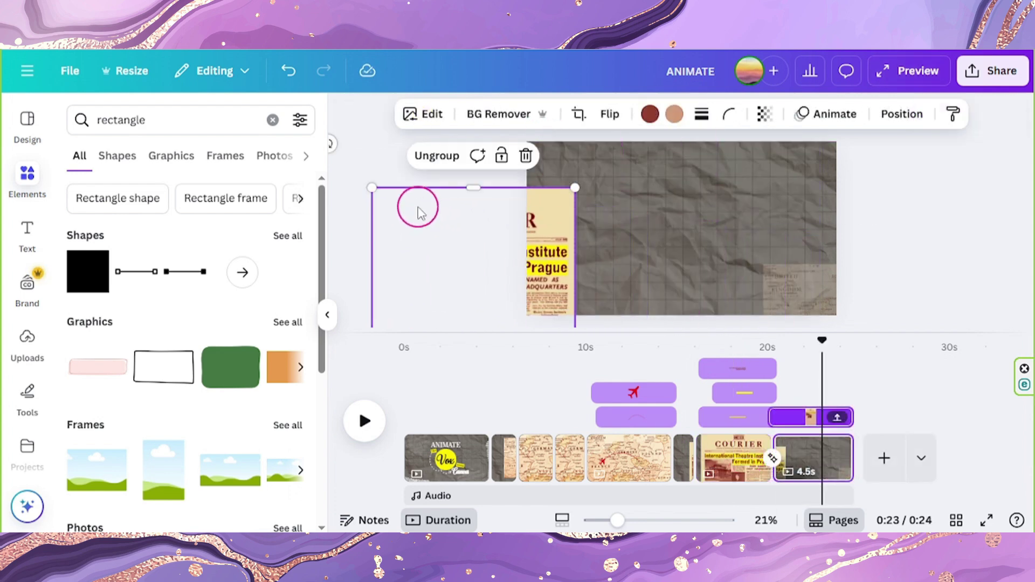
click(832, 171)
text(25)
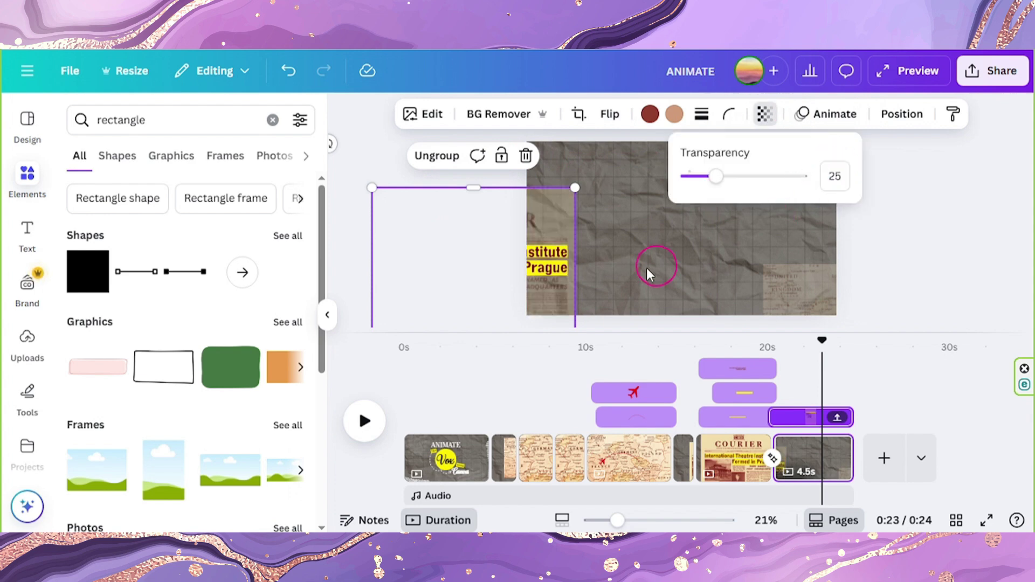
drag(471, 253, 540, 303)
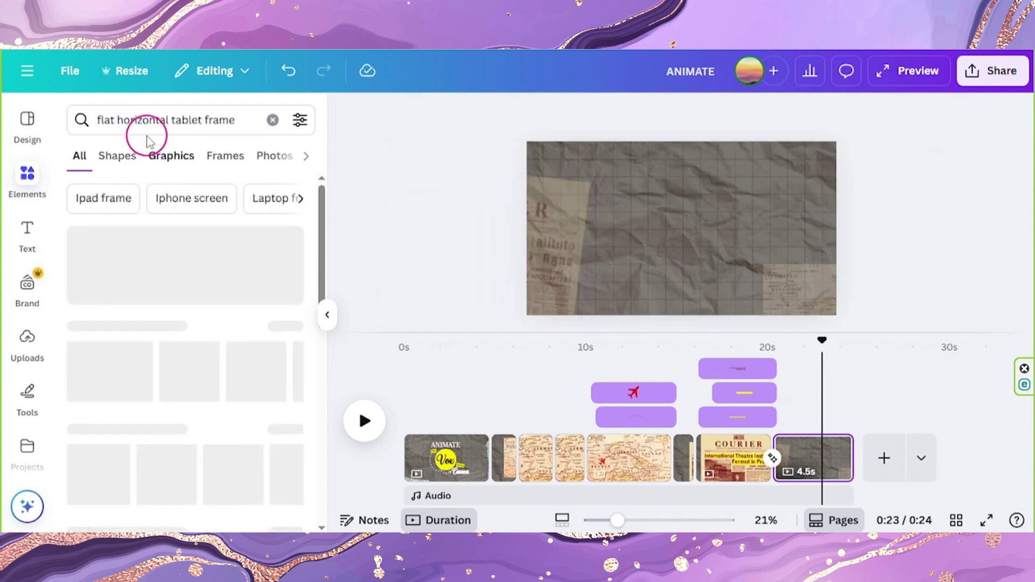
Step: Place an enlarged flat horizontal tablet frame in the middle of the eighth page and animate it with Tumble on Both
drag(593, 172, 554, 156)
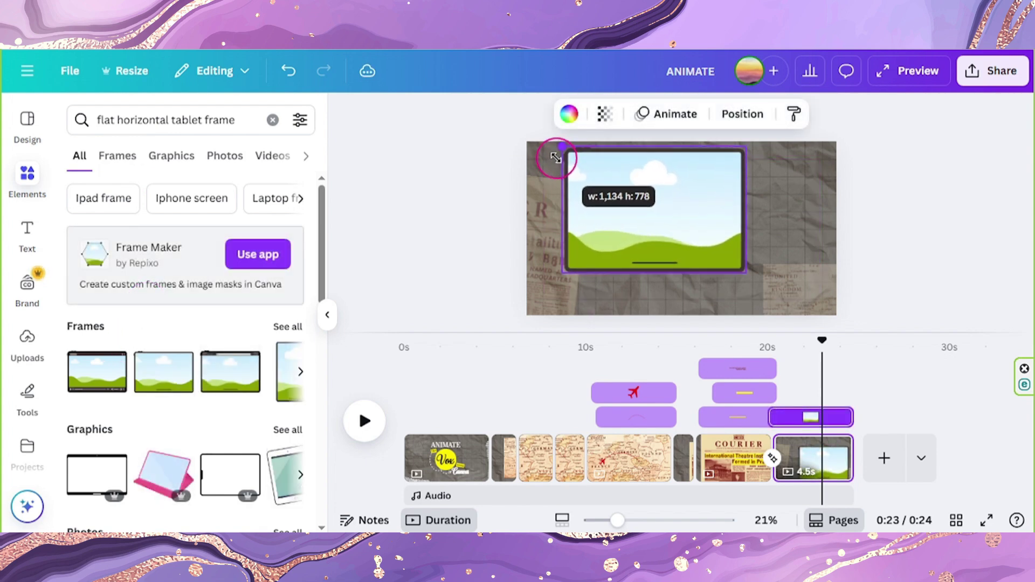
drag(652, 199, 690, 221)
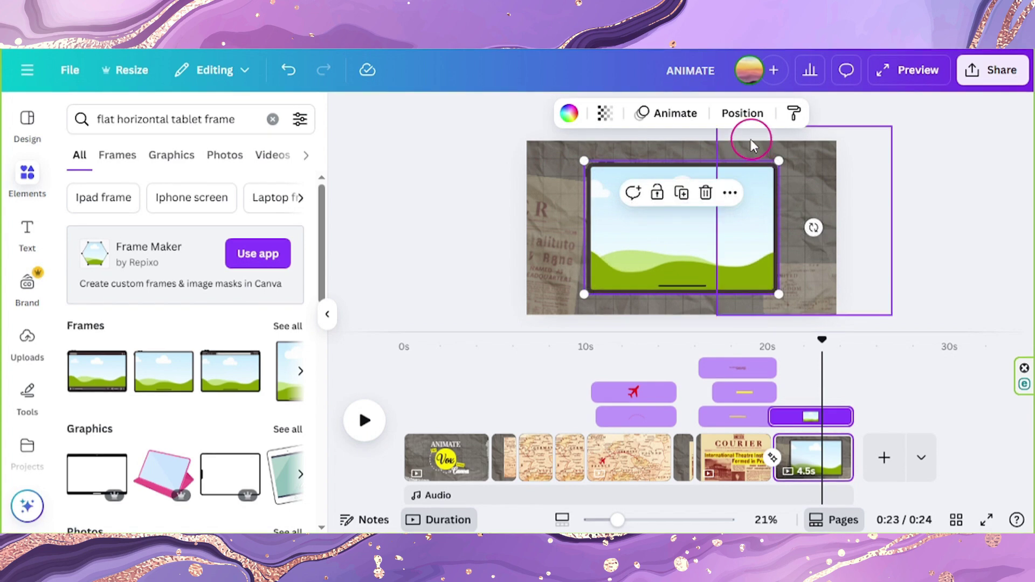
click(678, 115)
scroll(286, 310, down, 5)
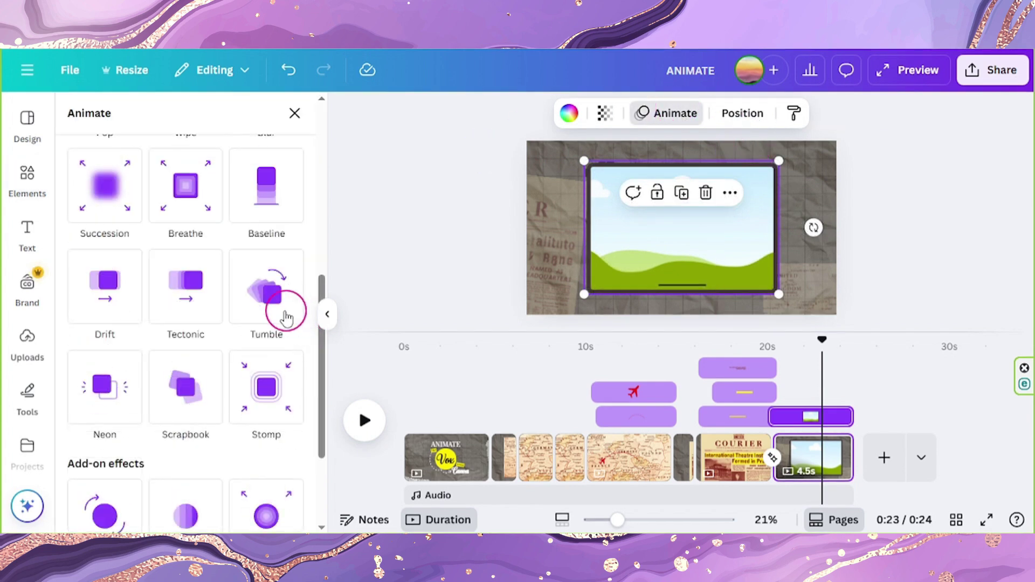
click(264, 298)
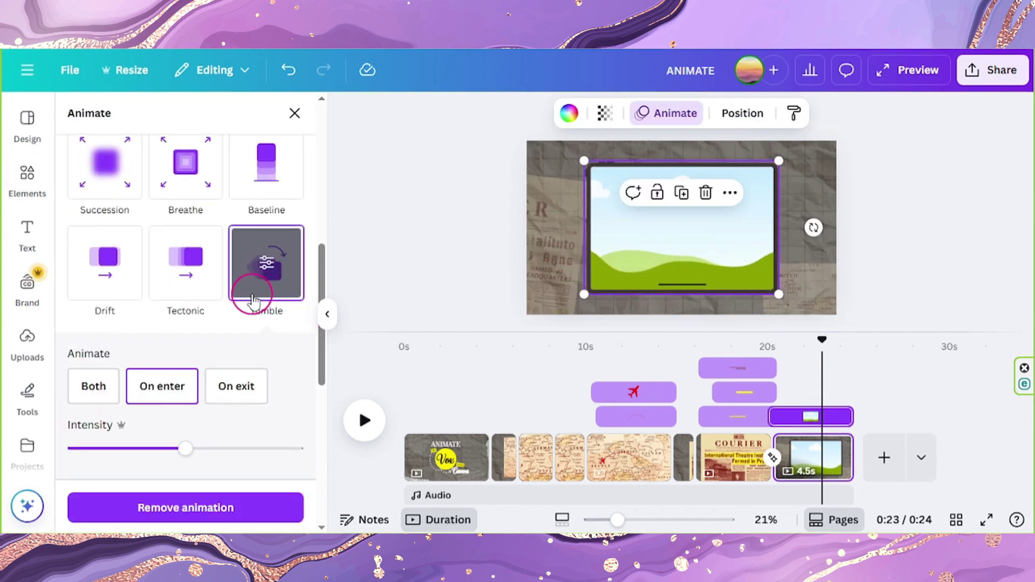
click(103, 385)
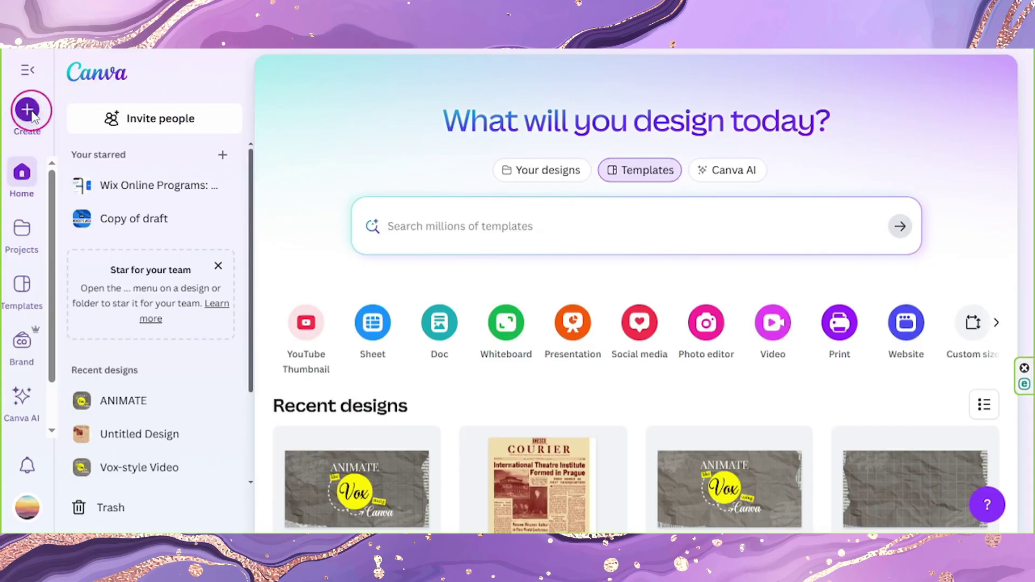
Step: Create a new YouTube Video (Landscape) design
click(30, 112)
text(youtube video)
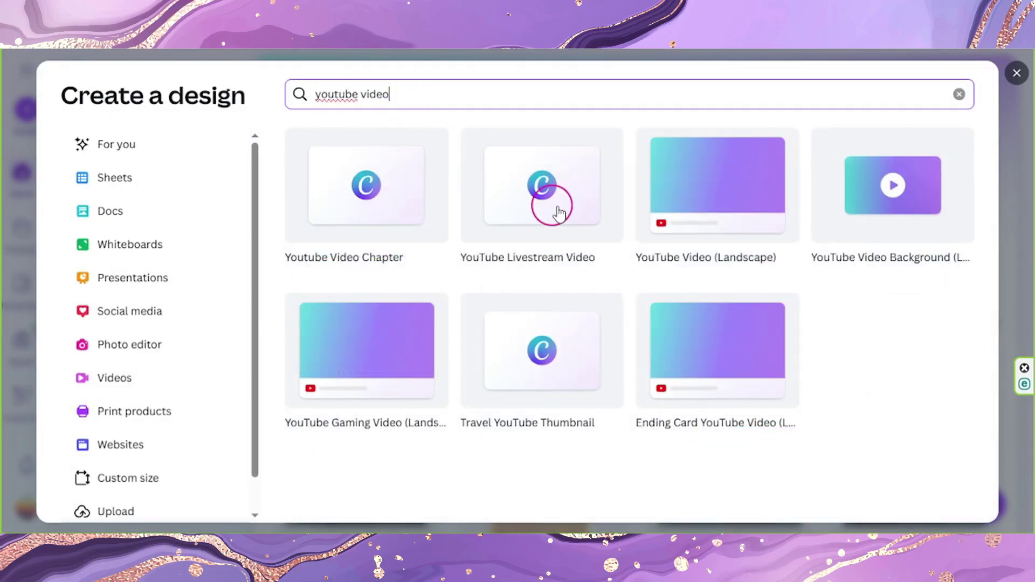
click(718, 194)
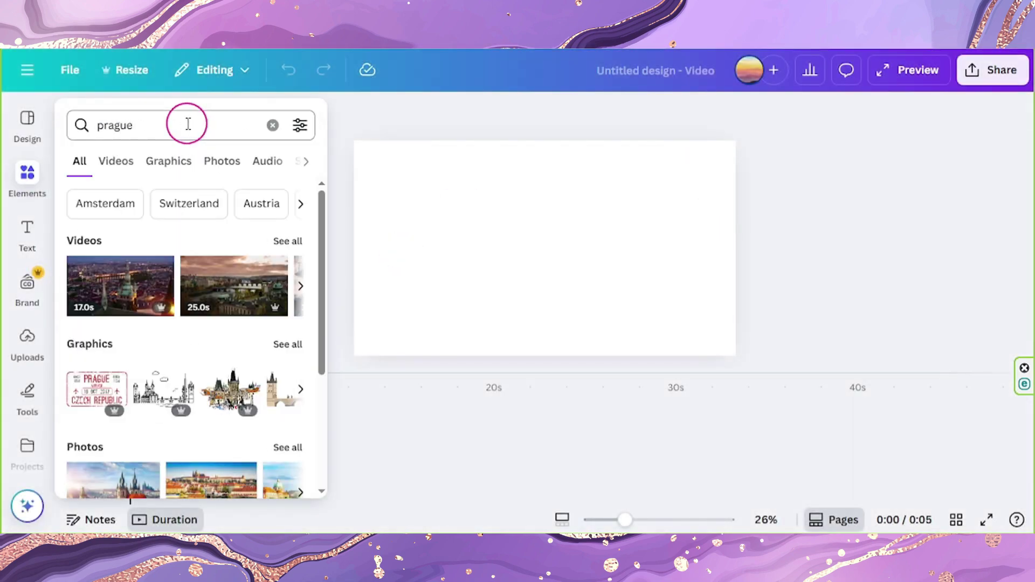
Step: Fill six pages with different Prague photos as backgrounds and set the timing of all pages to 1 second
click(27, 237)
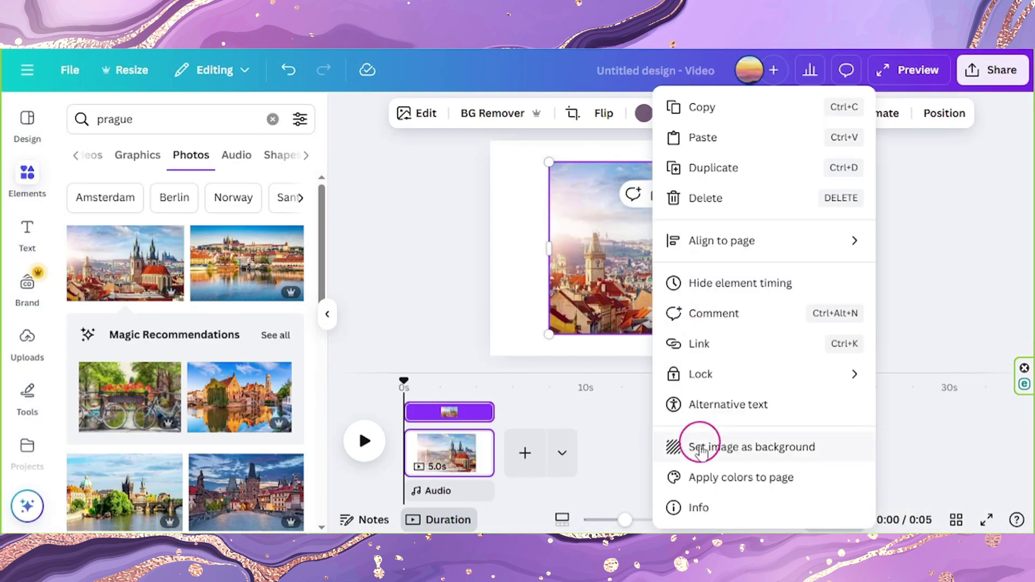
click(700, 447)
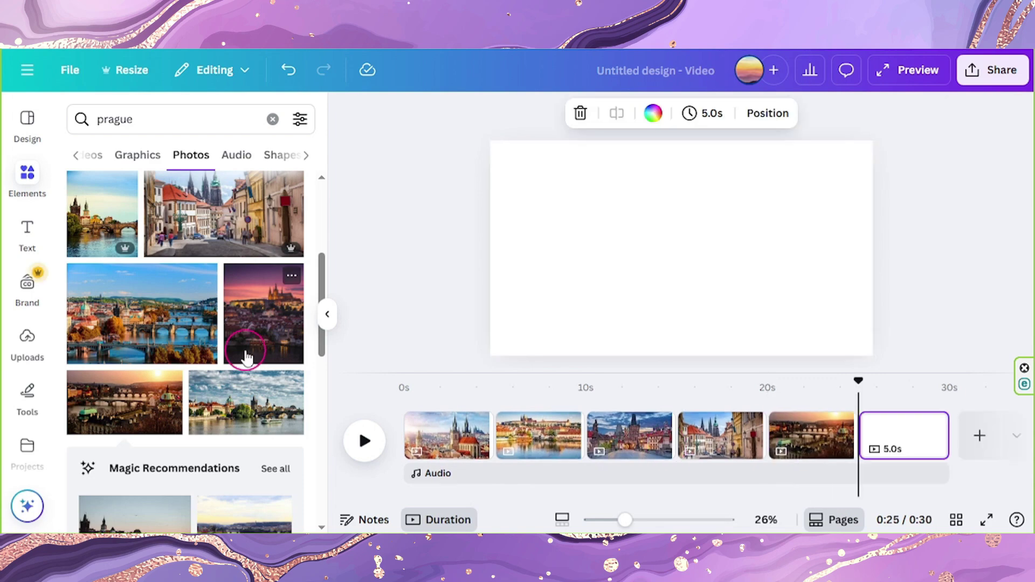
scroll(231, 367, down, 12)
click(129, 379)
click(963, 279)
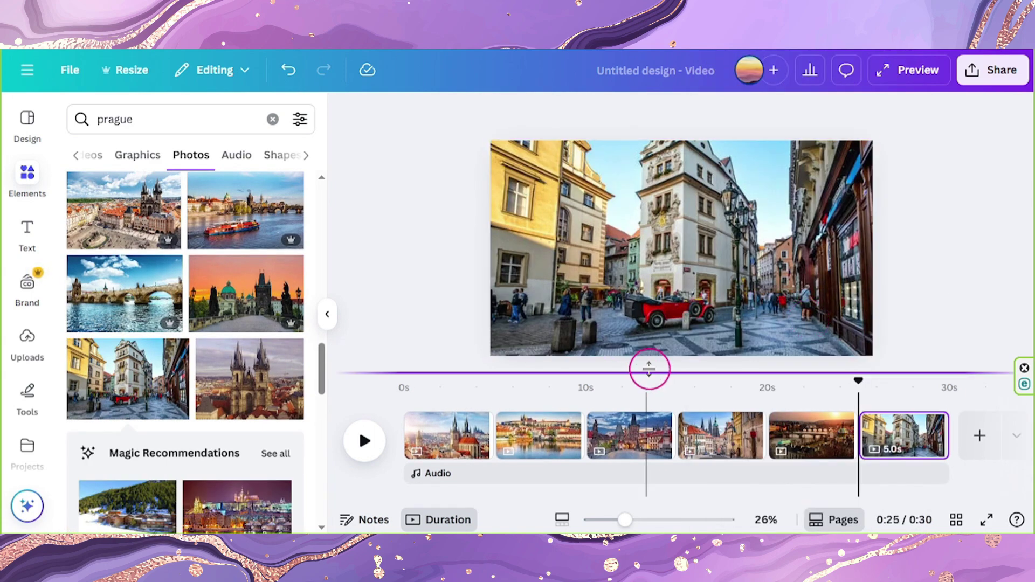
click(432, 448)
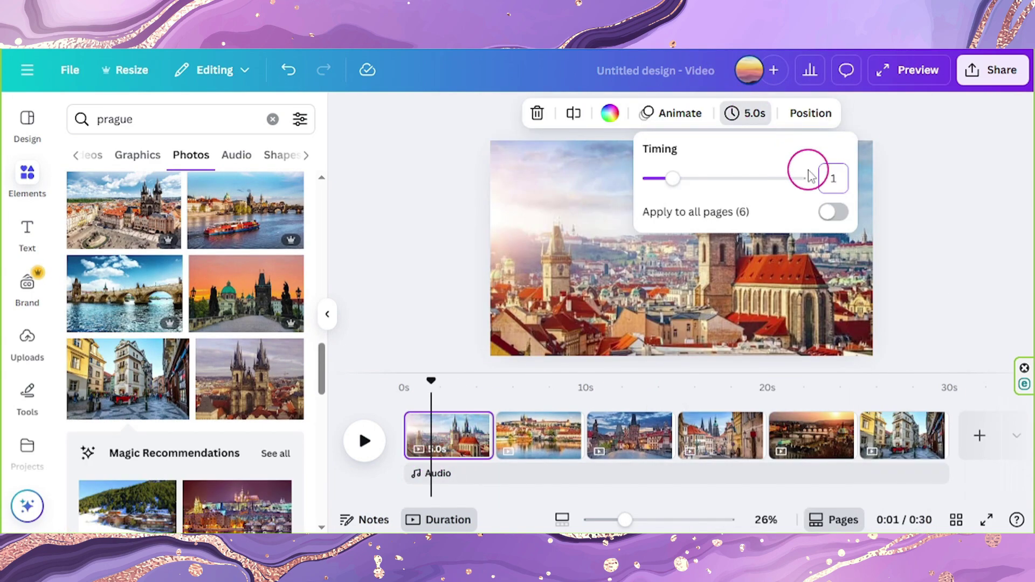
click(827, 212)
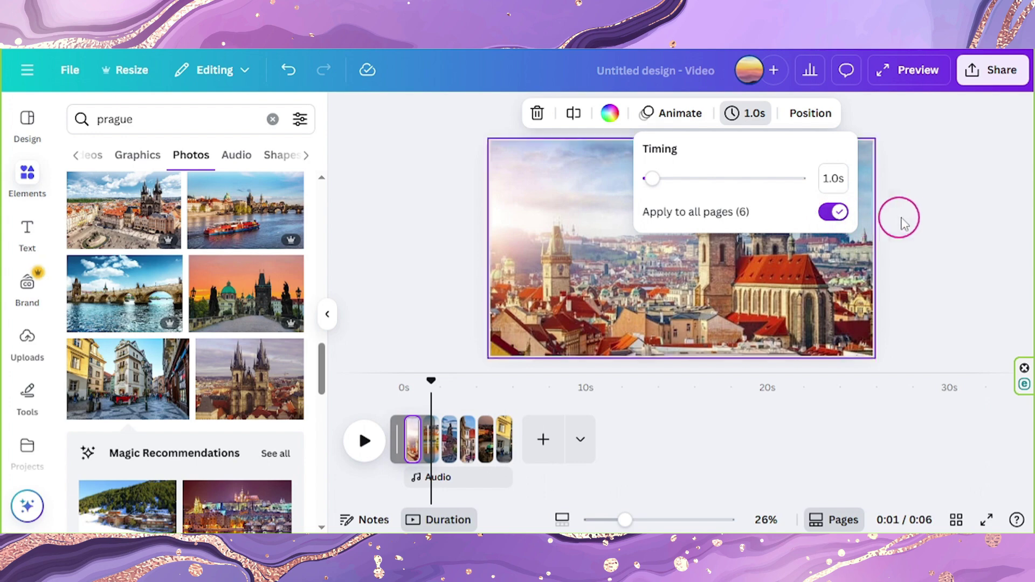
Step: Cover the first Prague page with a dark grey noise video and set its transparency to 35
click(151, 117)
text(noise)
key(Return)
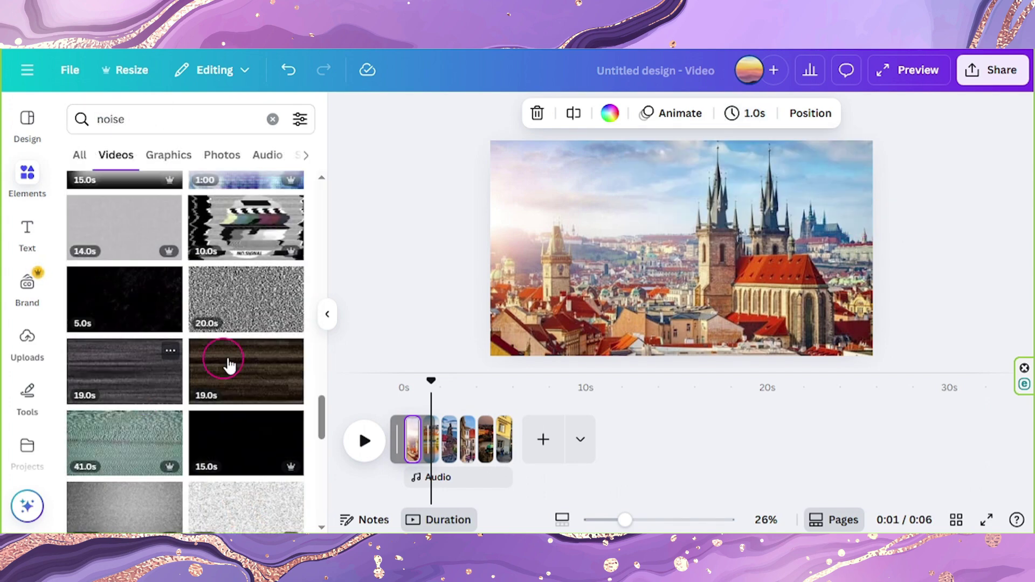
click(144, 296)
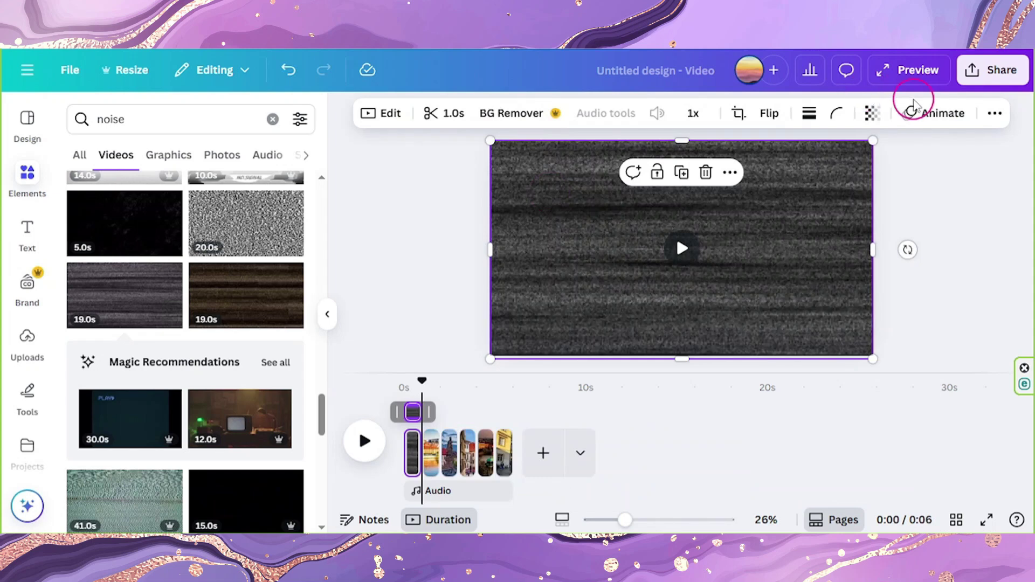
click(874, 115)
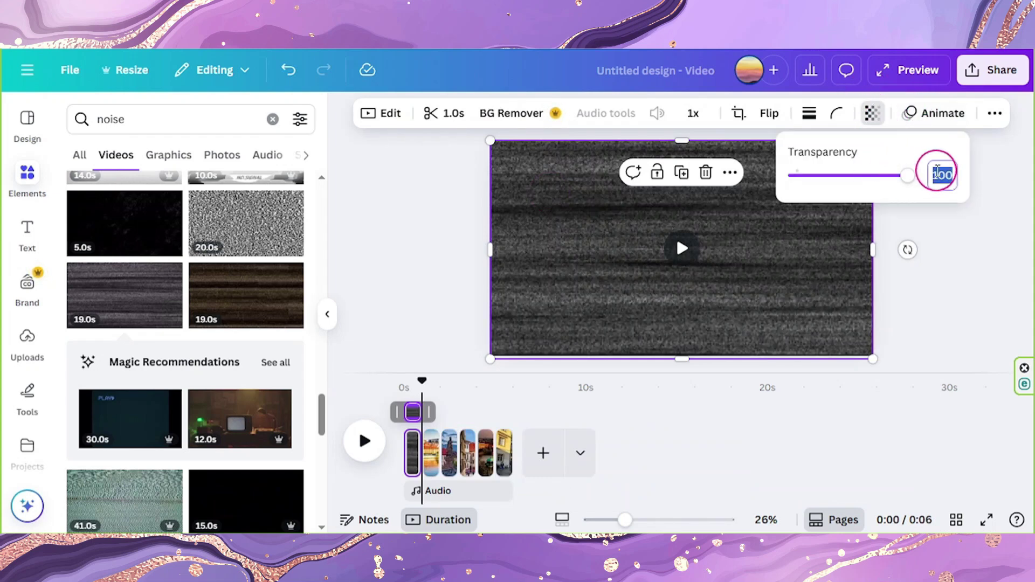
text(35)
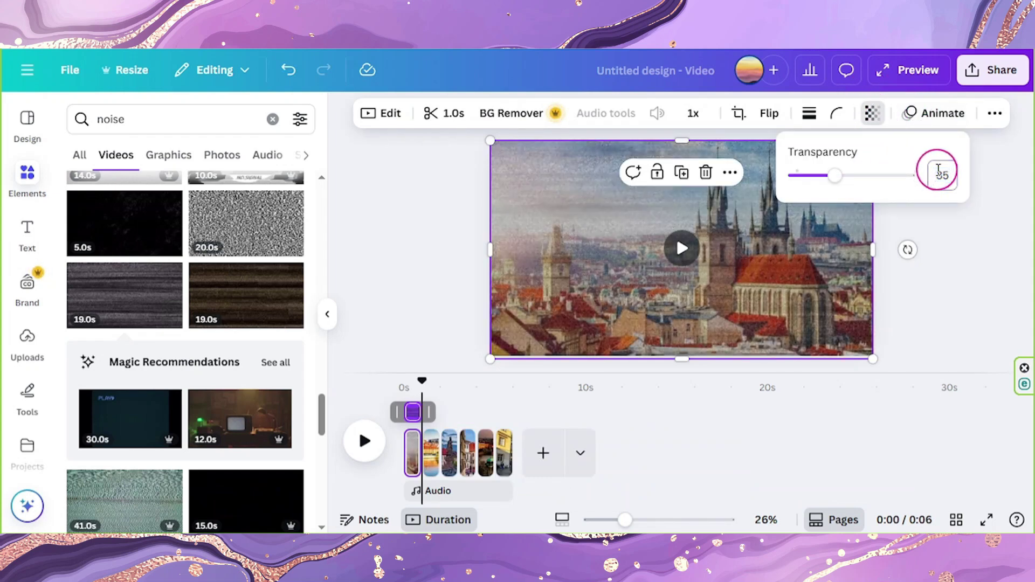
Step: Raise the noise overlay's brightness to the maximum and copy the overlay onto the remaining Prague pages
click(560, 216)
click(380, 114)
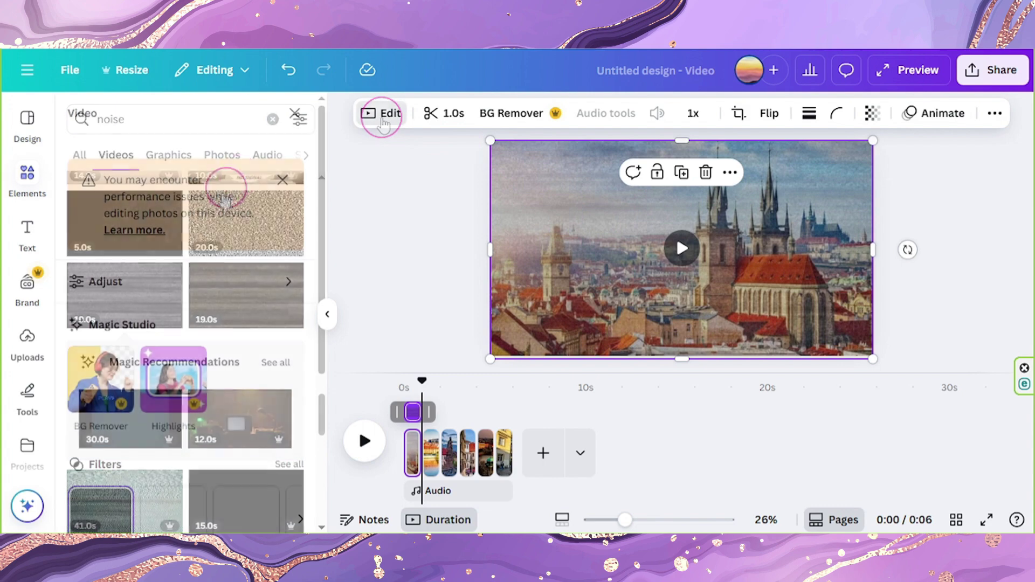
click(164, 290)
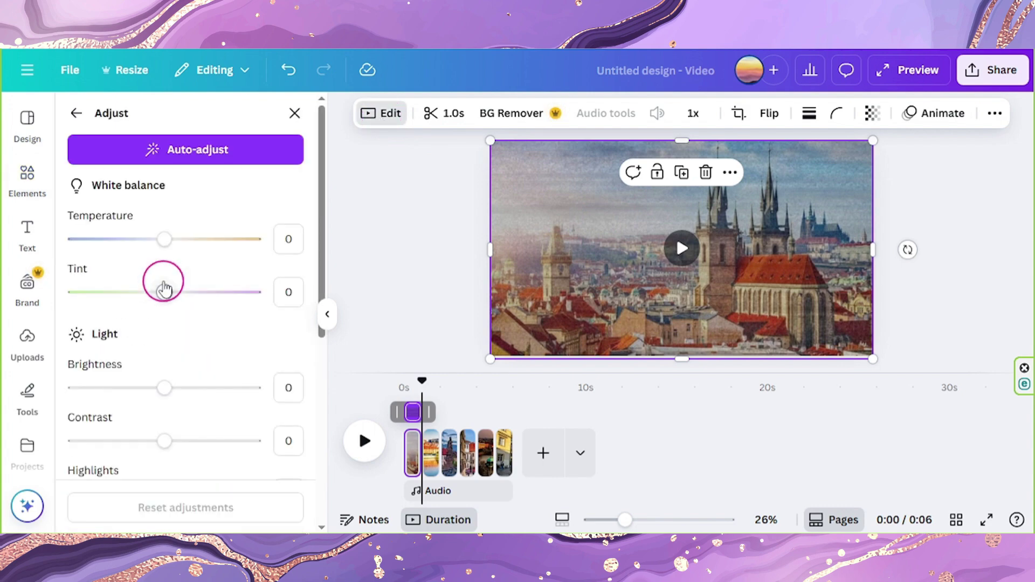
drag(164, 387, 260, 388)
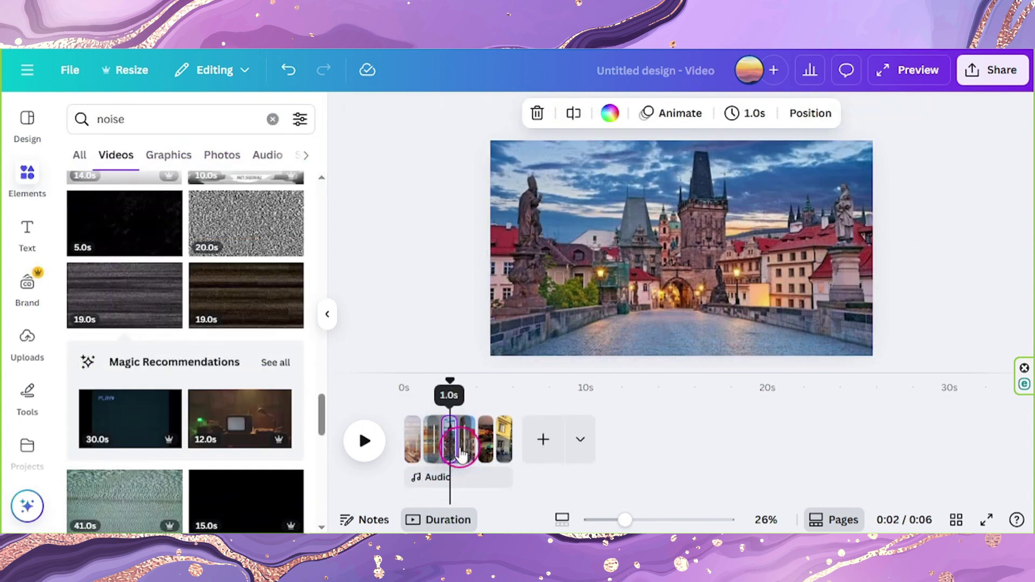
click(470, 447)
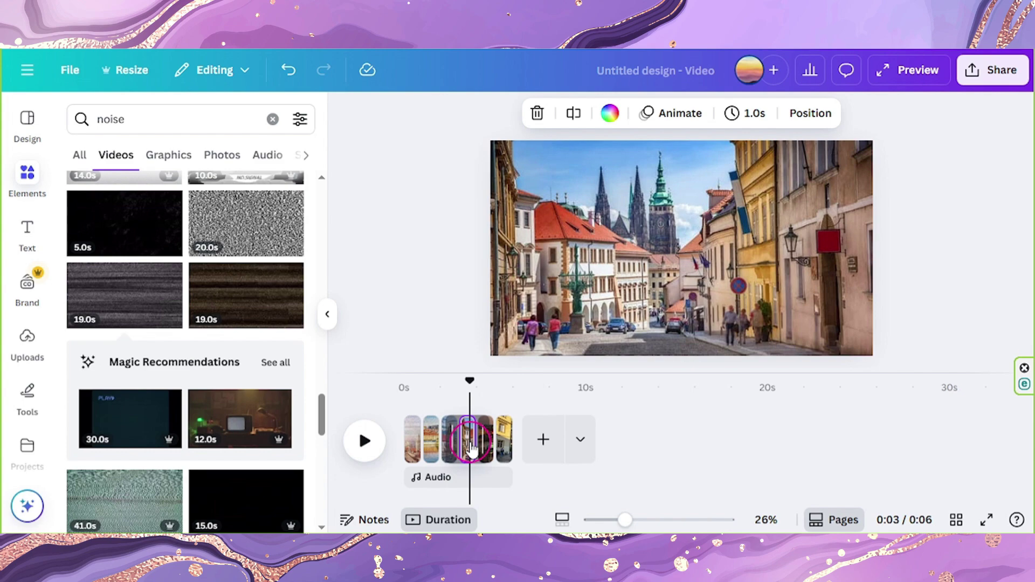
click(488, 447)
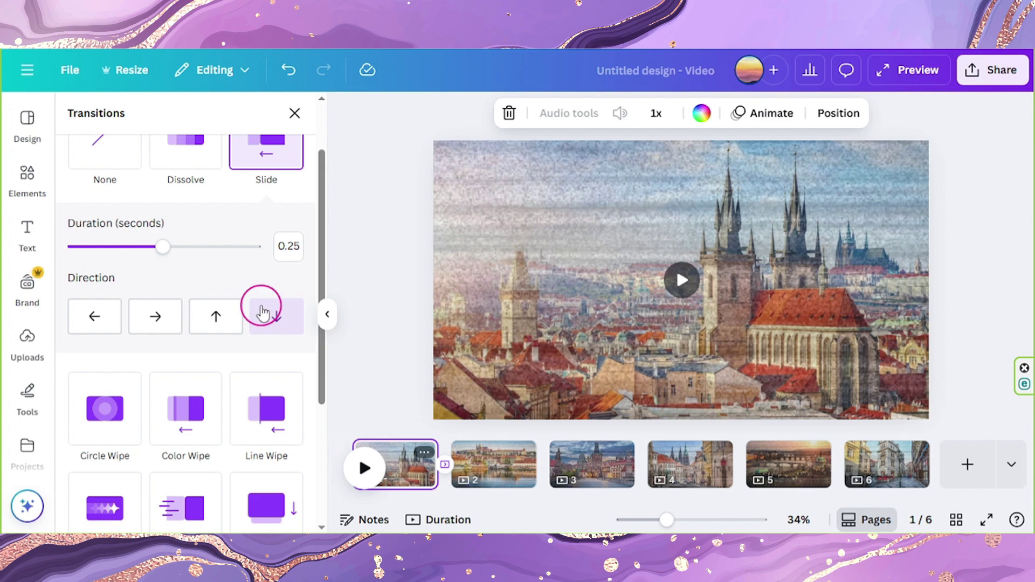
Step: Apply the downward Slide transition with a duration of 0.25 seconds between all pages
scroll(296, 294, down, 4)
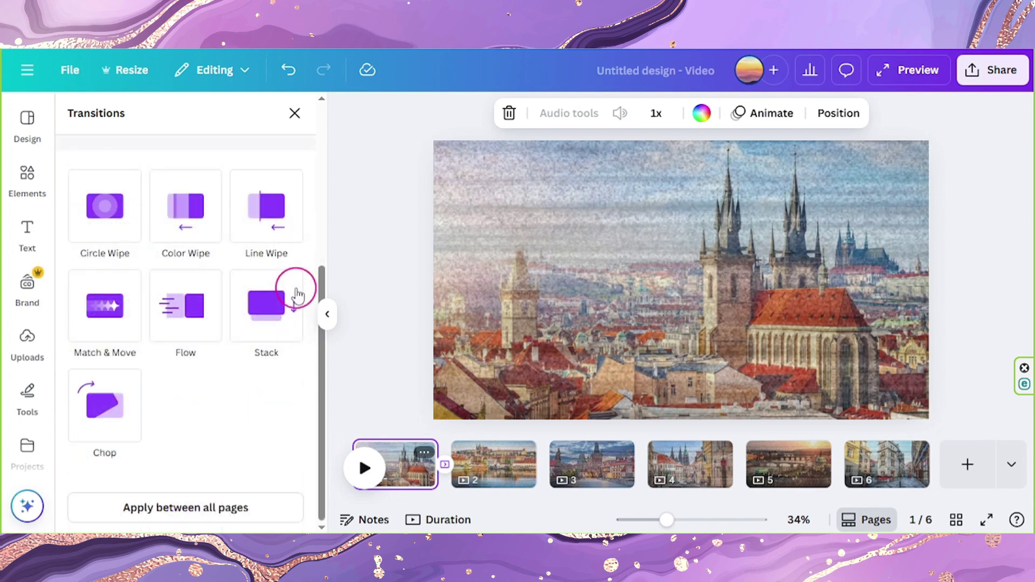
click(190, 511)
Step: Find the Camera Shutter sound and add it beneath each page of the slideshow
click(32, 175)
click(134, 118)
text(camera shutter)
key(Return)
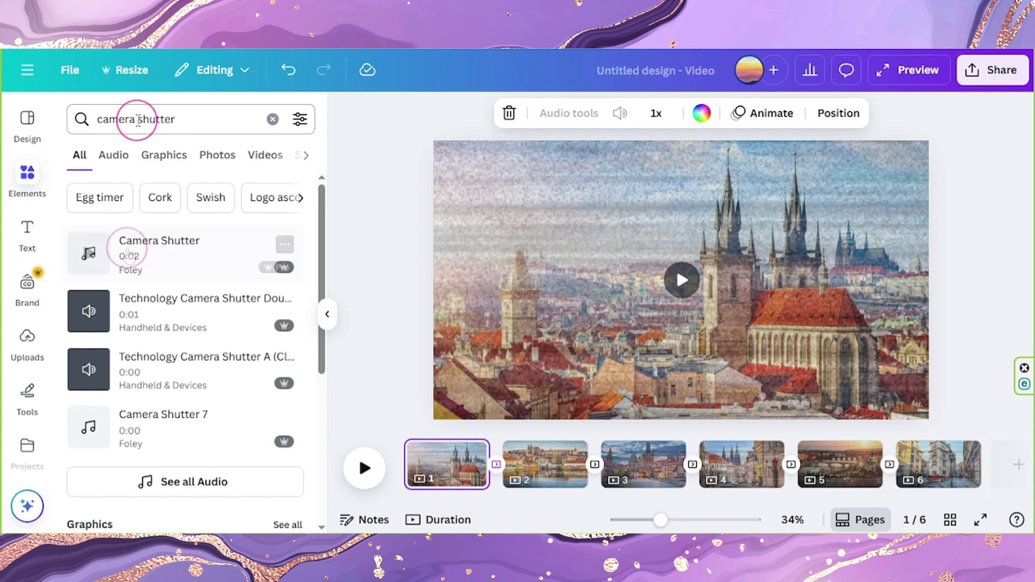
drag(129, 253, 439, 485)
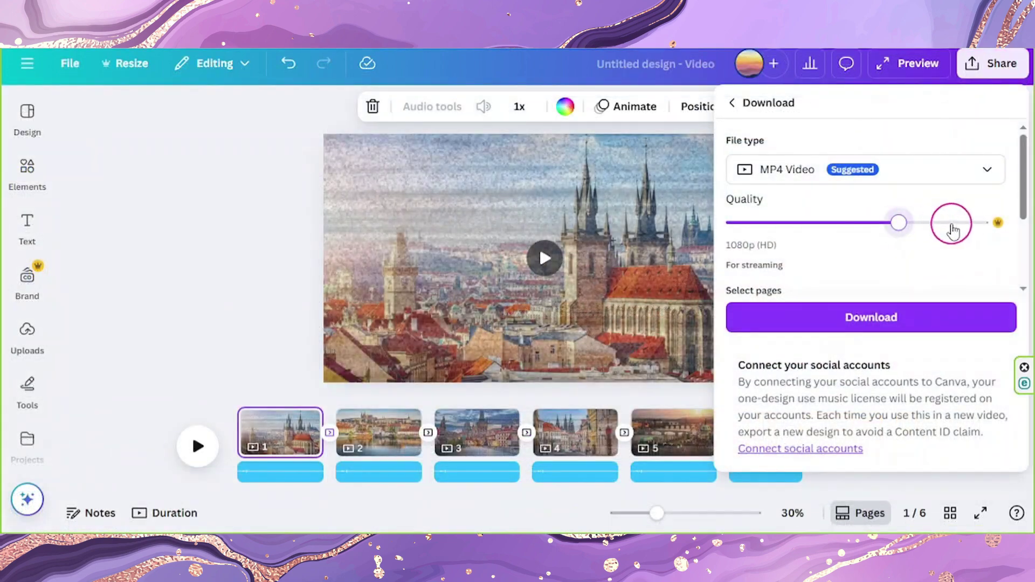
Step: Download the slideshow as an MP4 video in 4K (UHD) quality
drag(947, 224, 985, 227)
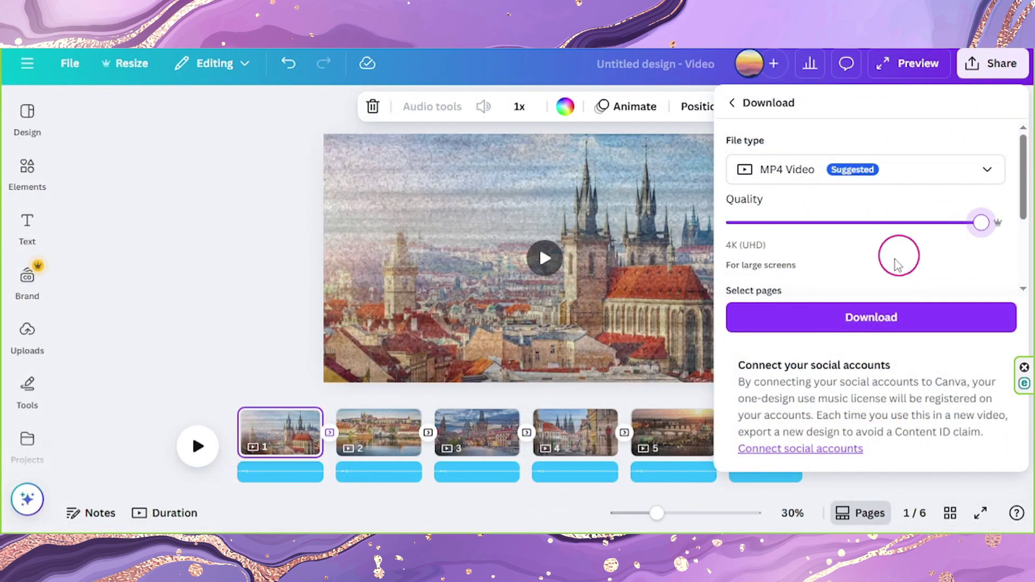
click(874, 321)
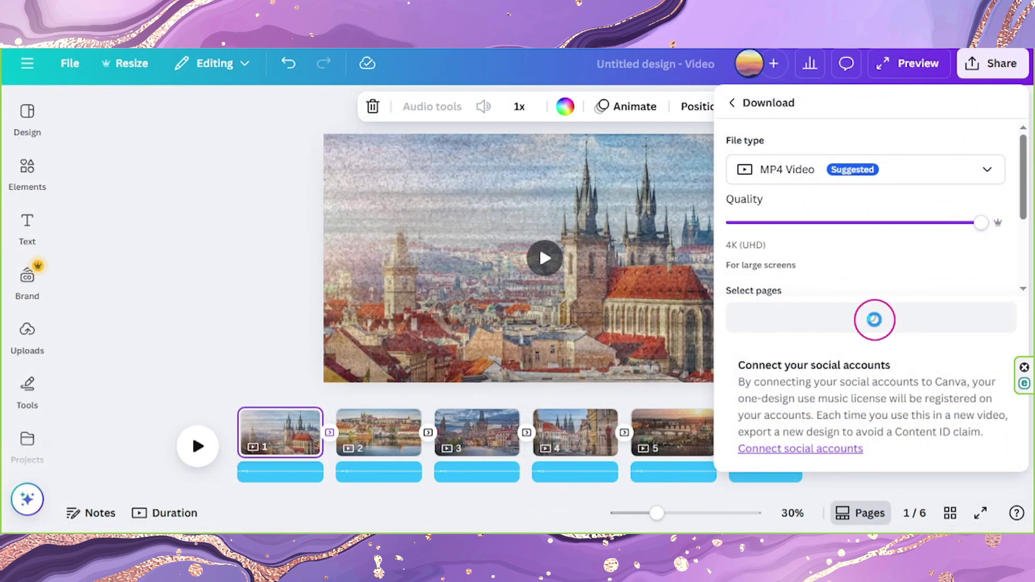
Step: Upload the downloaded slideshow video to the ANIMATE design and place it inside the tablet frame
click(24, 356)
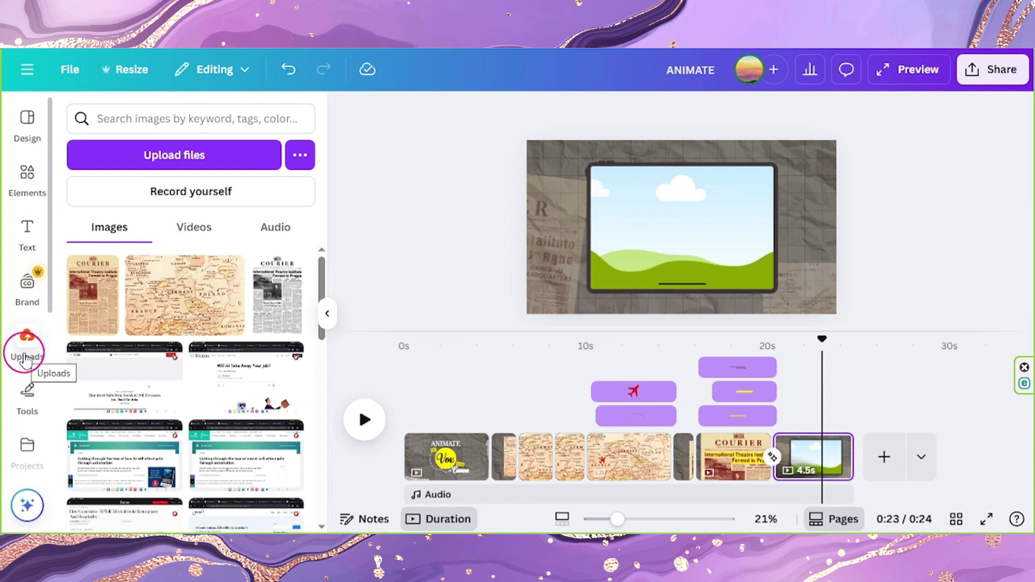
click(80, 294)
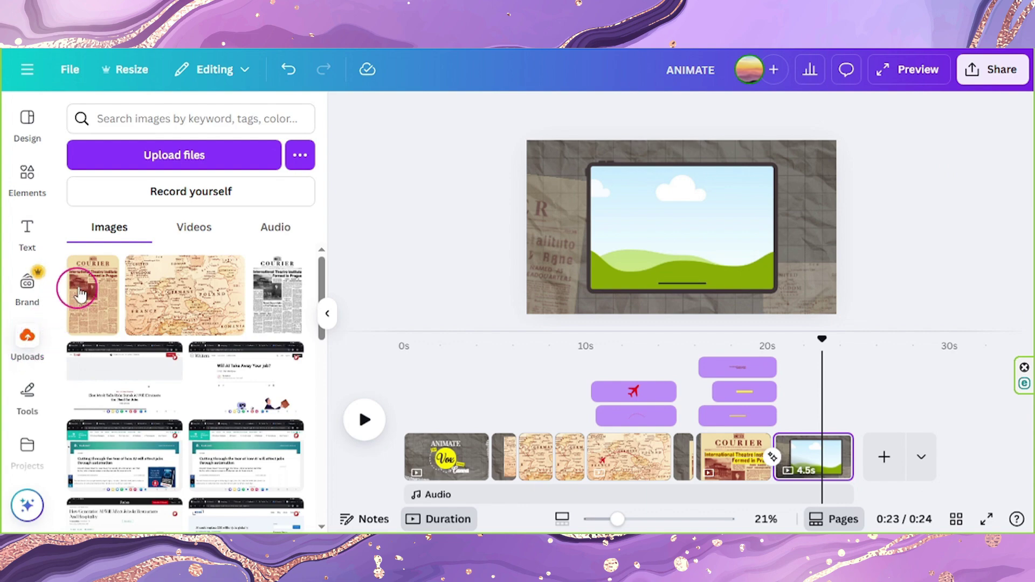
click(195, 155)
key(Escape)
click(186, 226)
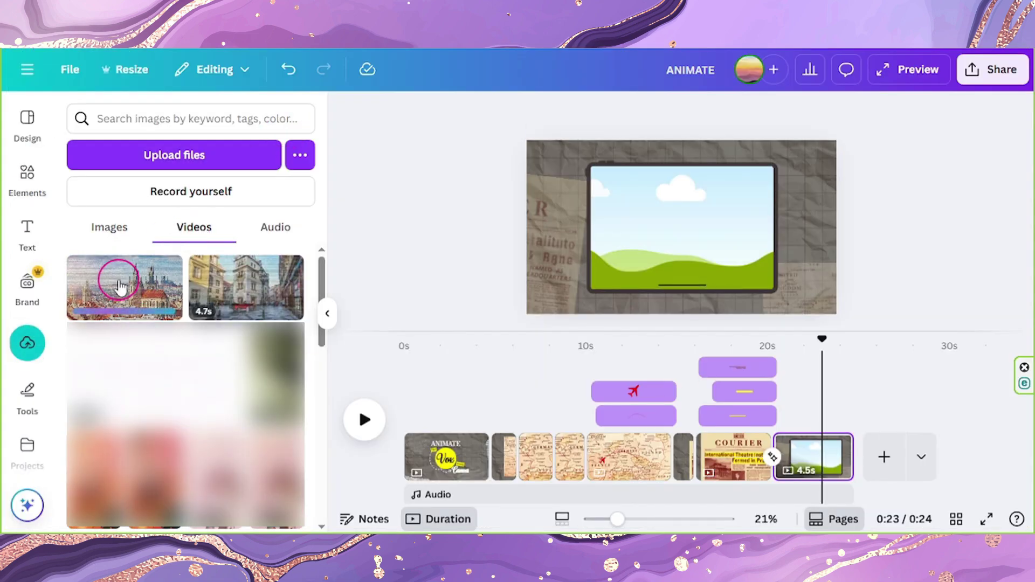
drag(114, 291, 621, 258)
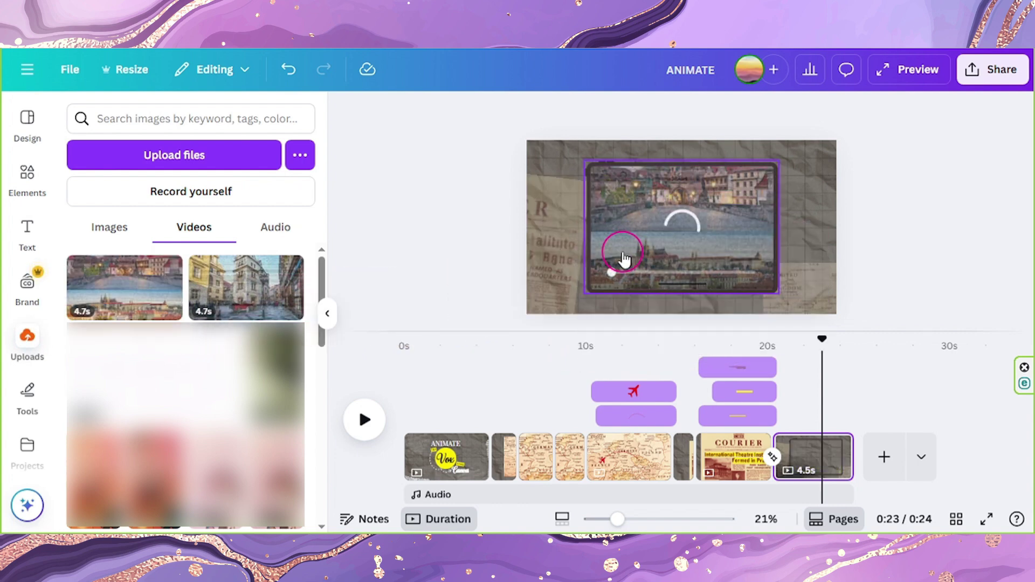
Step: Duplicate the tablet page and clear the copy by removing the tablet and moving the newspaper and map off the canvas
click(773, 457)
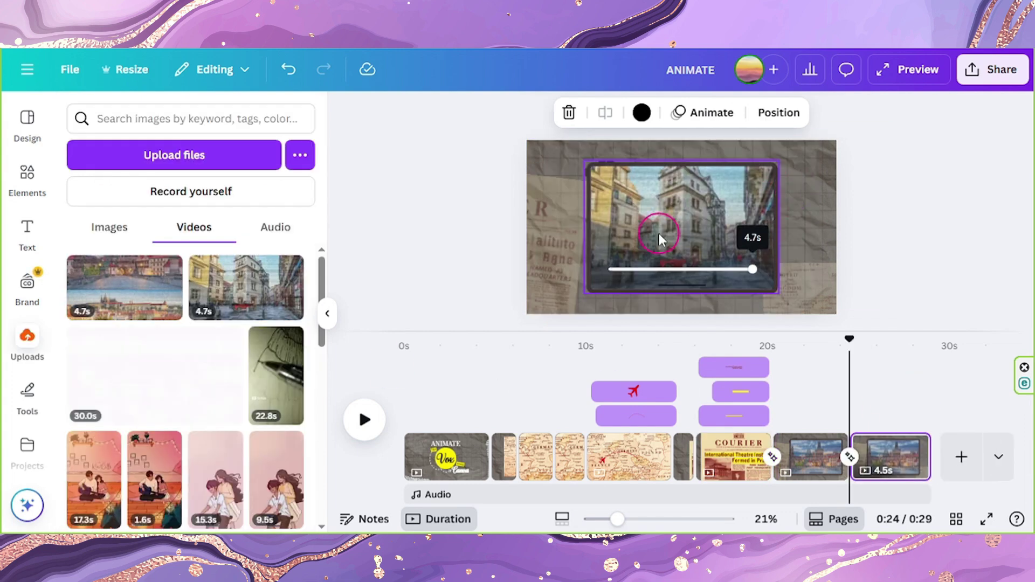
drag(683, 208, 868, 345)
drag(521, 254, 508, 238)
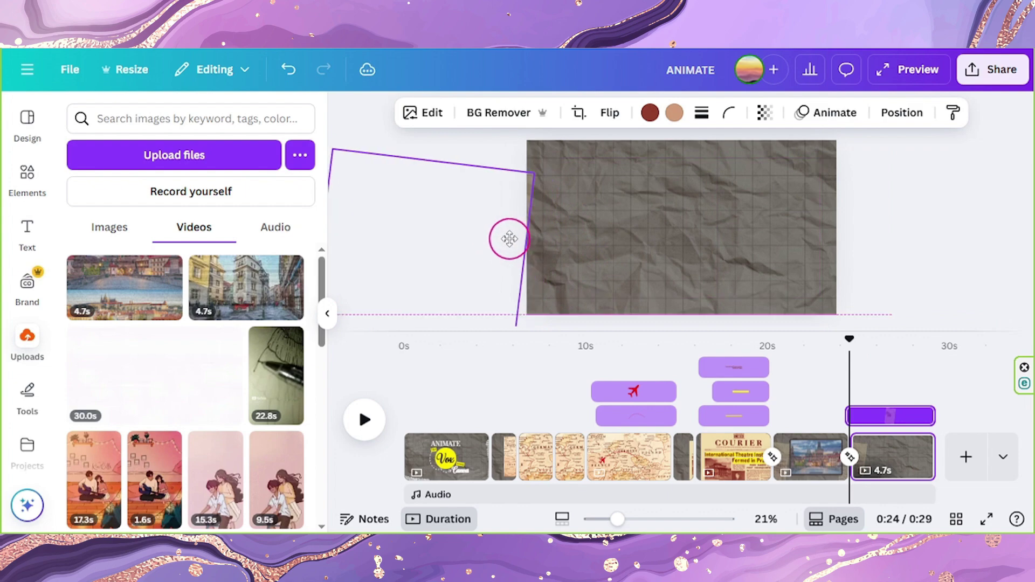
click(909, 263)
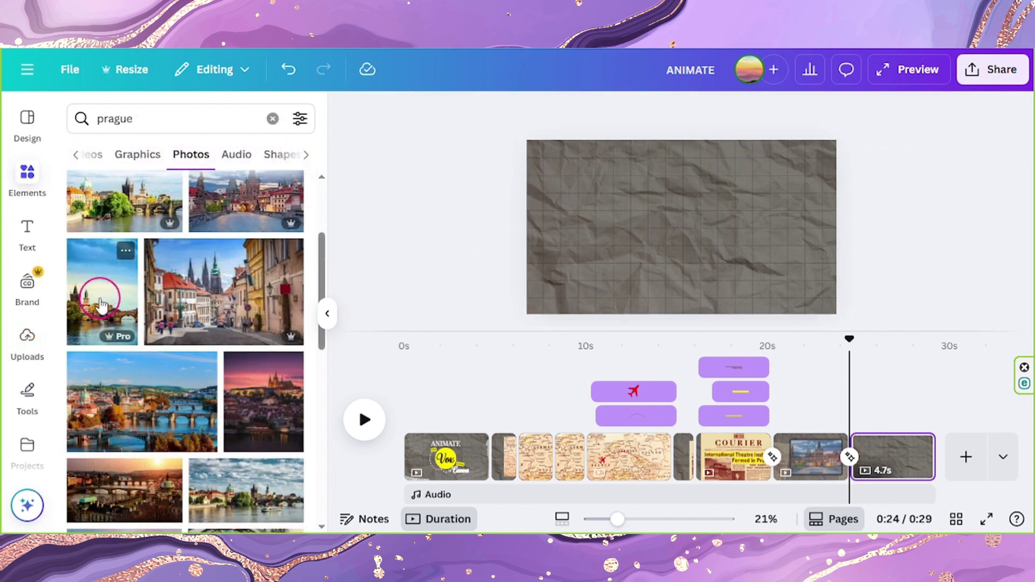
Step: Add the portrait photo of Prague's bridge tower to the ninth page, enlarged, with its background removed, and shift it slightly upward
click(99, 296)
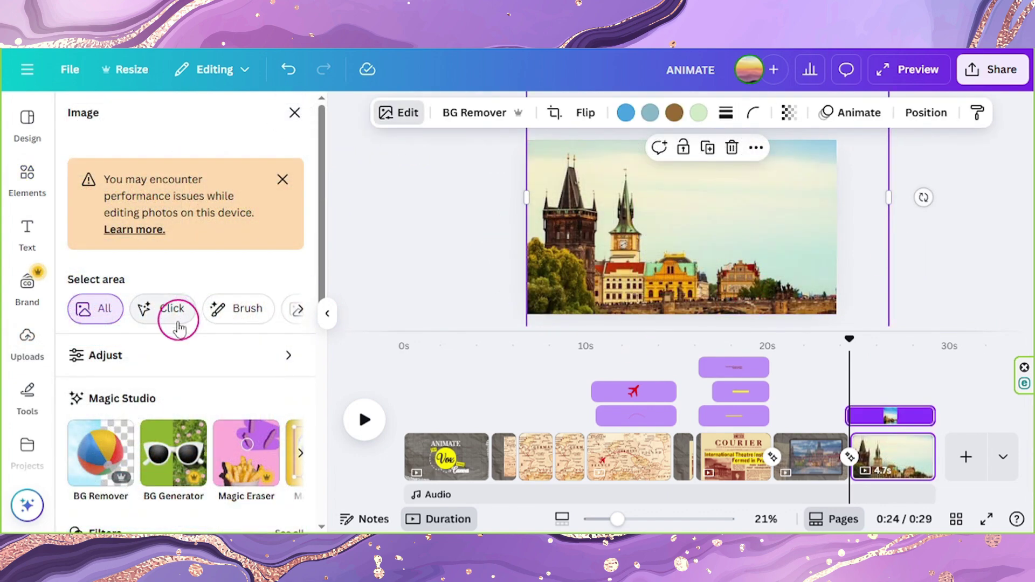
click(100, 452)
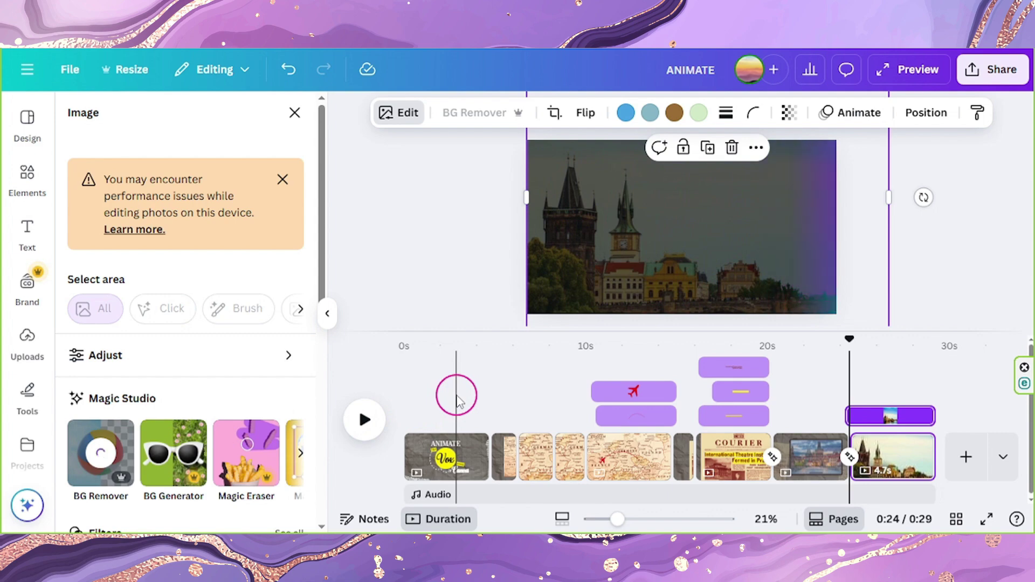
drag(647, 269, 647, 251)
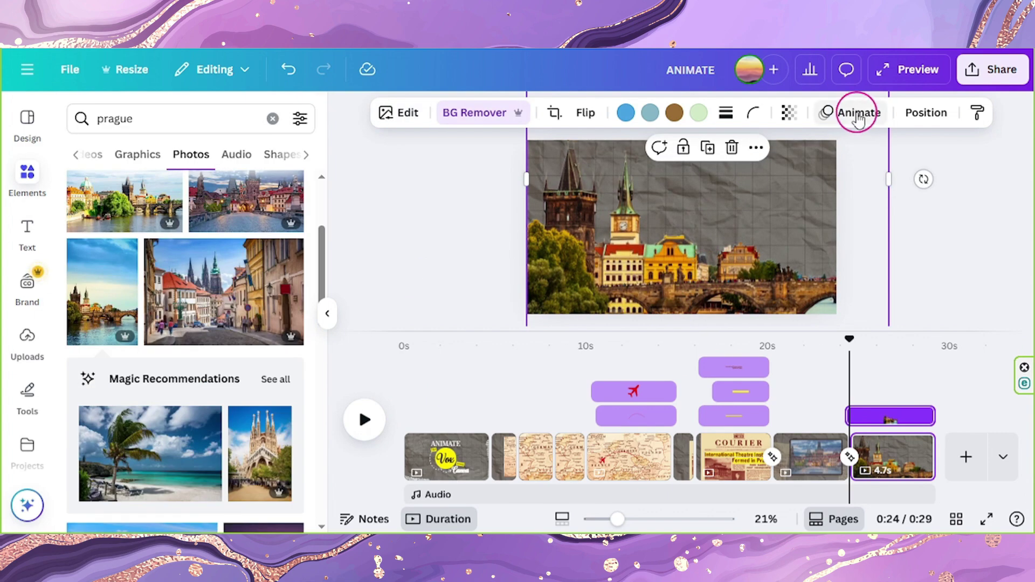
Step: Animate the Prague cut-out with Tumble on enter
click(857, 115)
scroll(259, 318, down, 5)
click(271, 319)
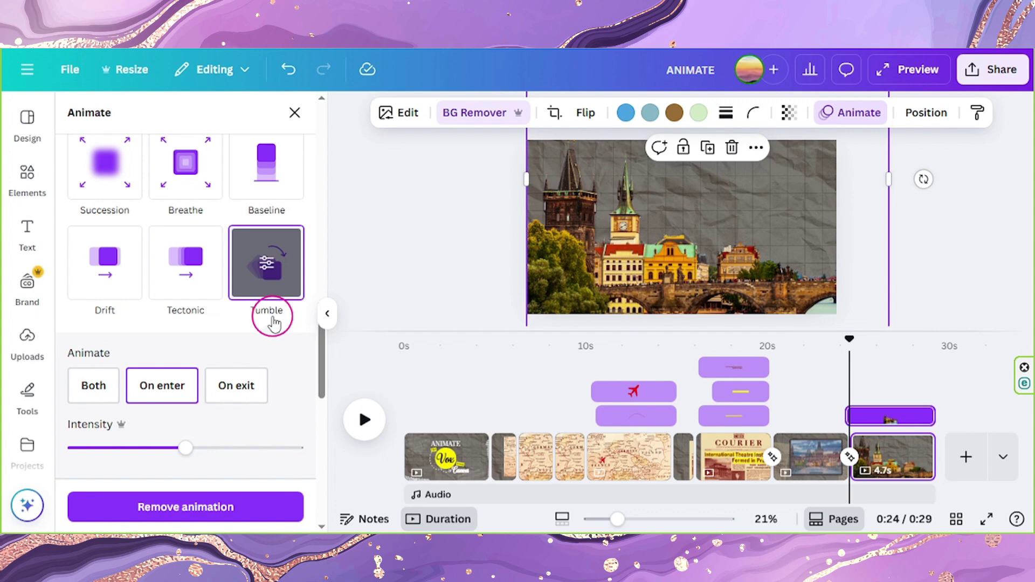
Step: Add the text PRAGUE to the ninth page in Playfair Display SC at size 250
key(t)
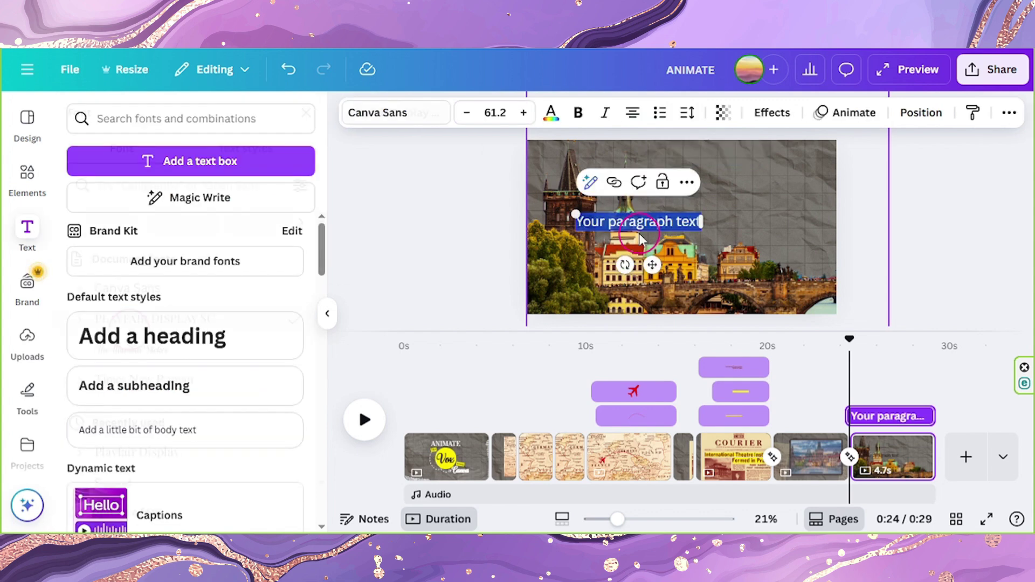
click(115, 318)
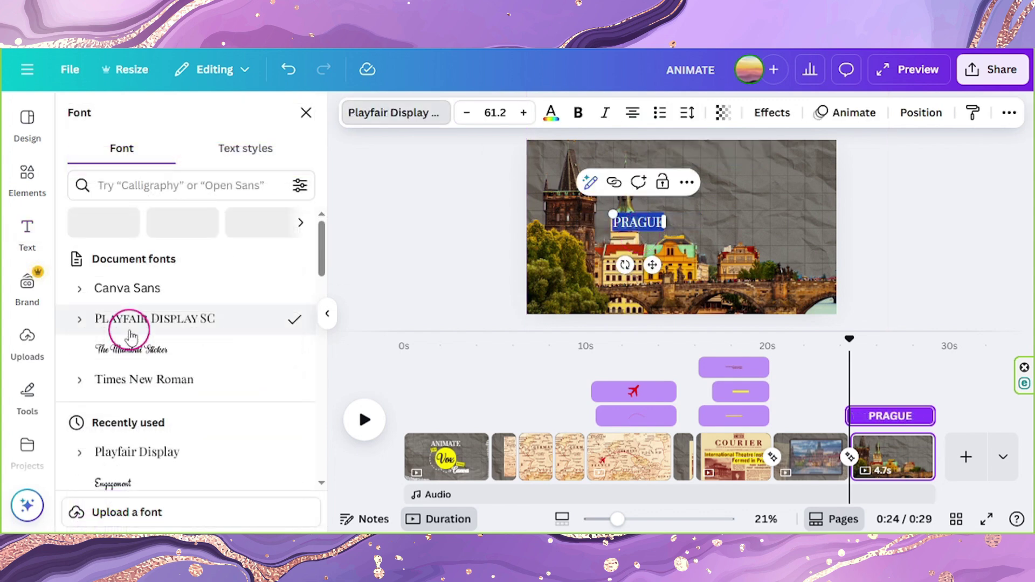
click(496, 107)
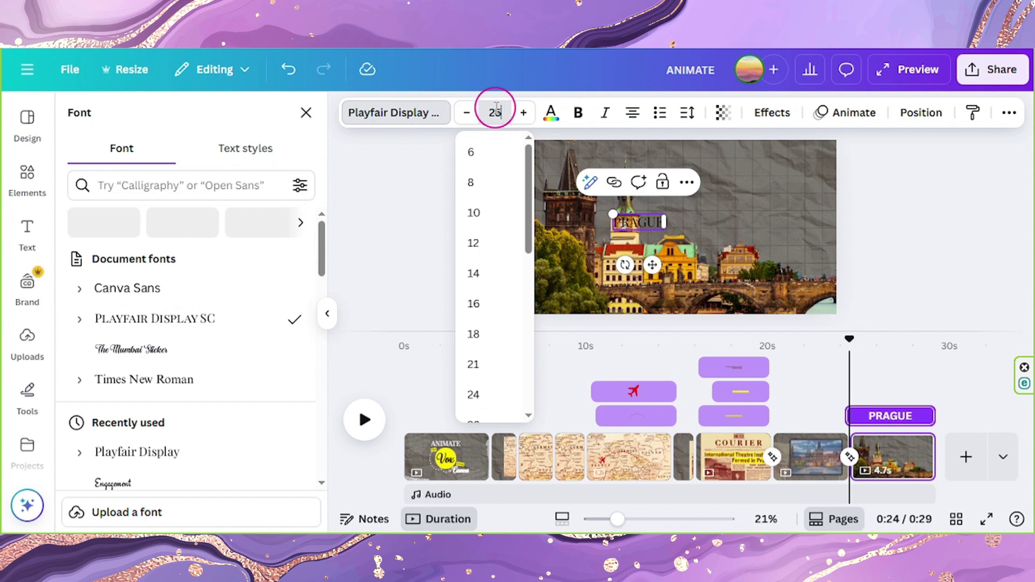
text(250)
key(Return)
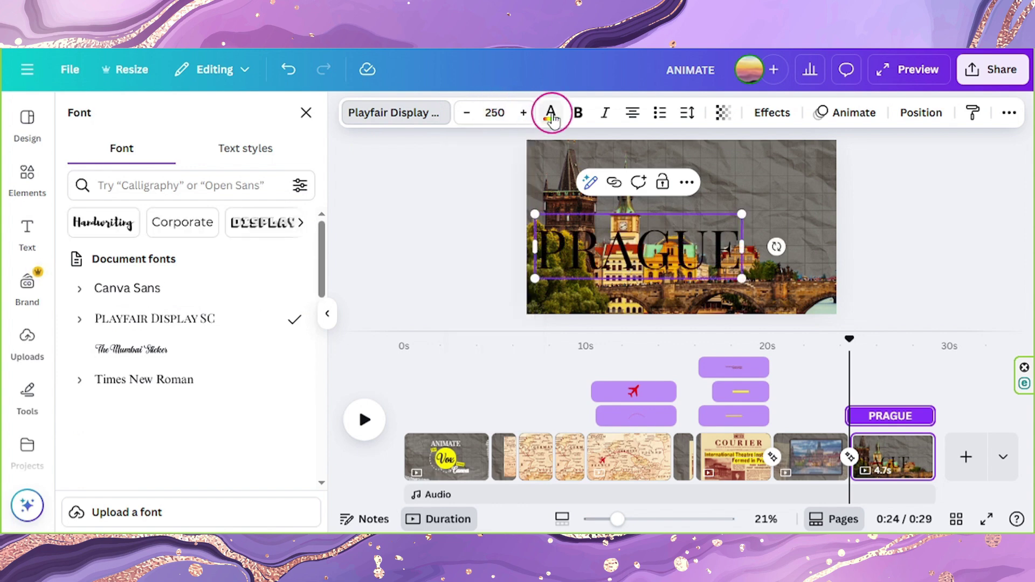
Step: Color the PRAGUE text white, reduce it to size 219 and place it in the empty area beside the towers
click(551, 114)
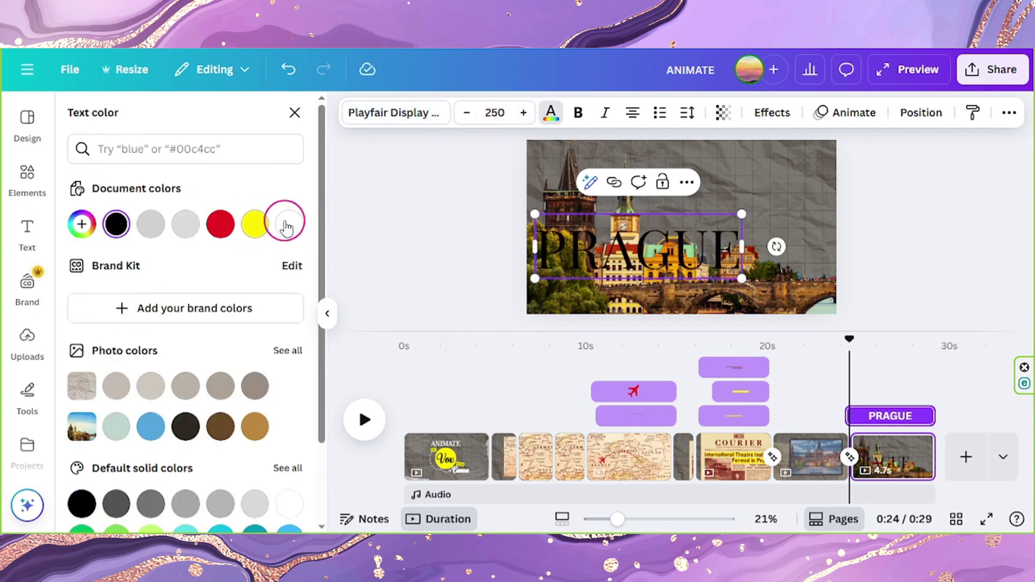
click(286, 227)
click(670, 257)
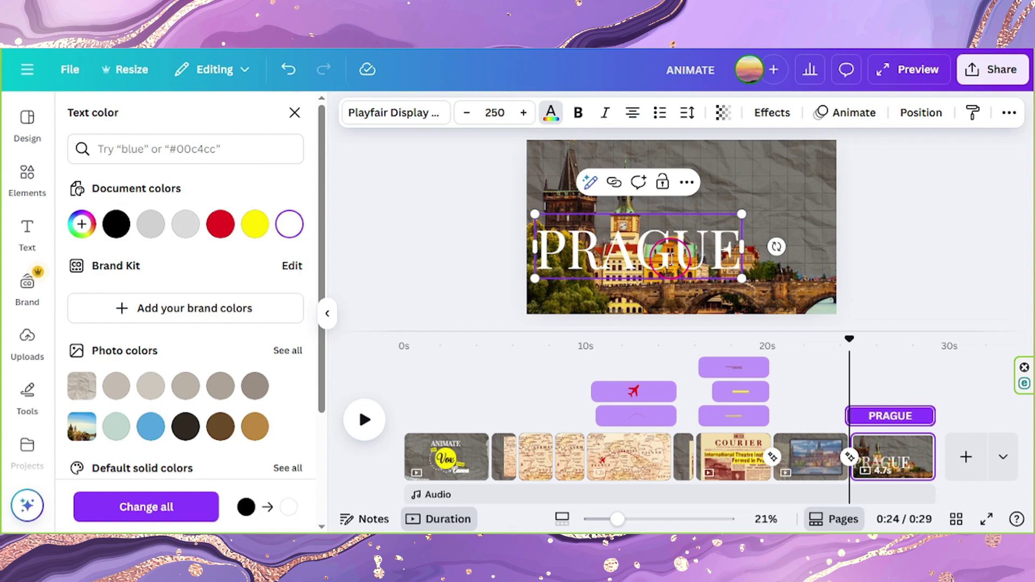
Step: Animate the PRAGUE text with Clarify on enter
click(844, 112)
click(185, 388)
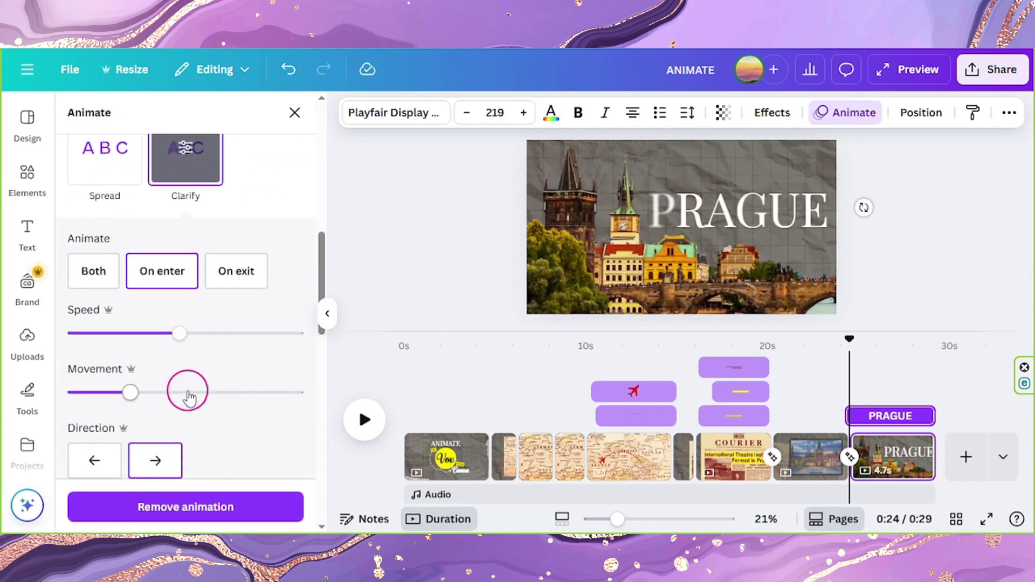
scroll(240, 238, up, 2)
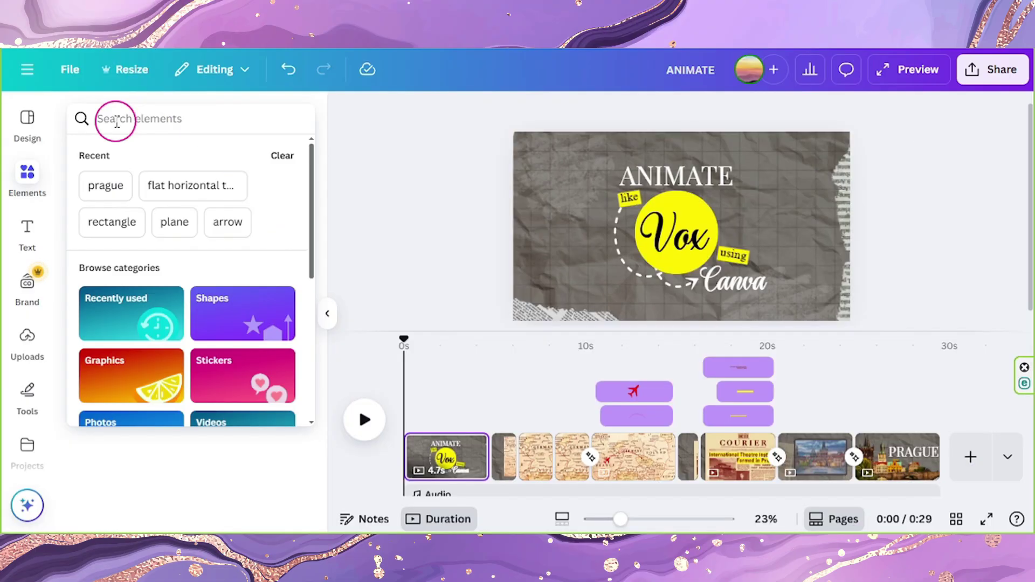
Step: Search audio for PAGE TURN PAPER and place the page-turn sound where the first page changes to the second
text(PAGE TURN A)
key(BackSpace)
text(PAPER)
key(Return)
click(113, 155)
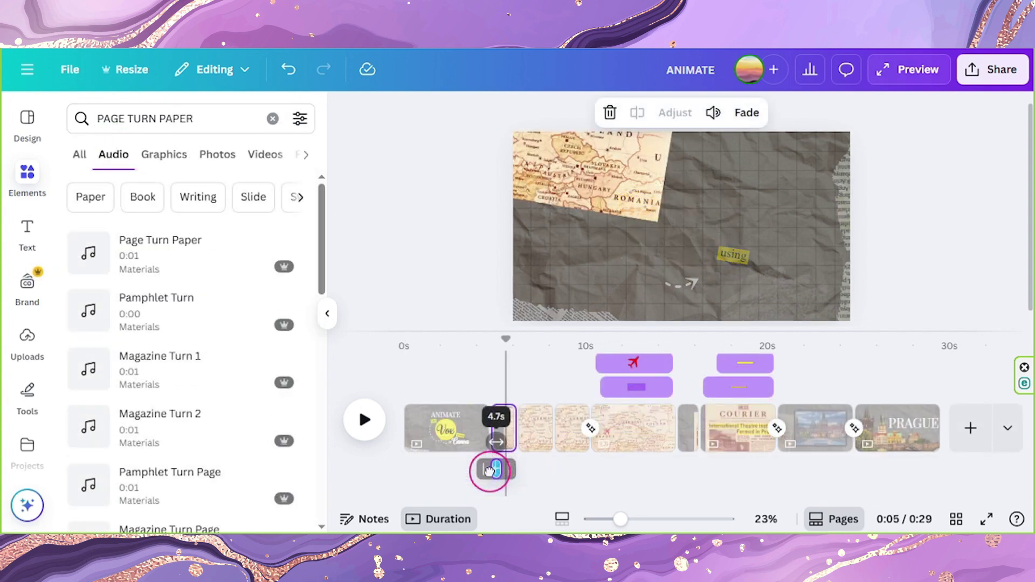
drag(487, 469, 481, 467)
click(481, 403)
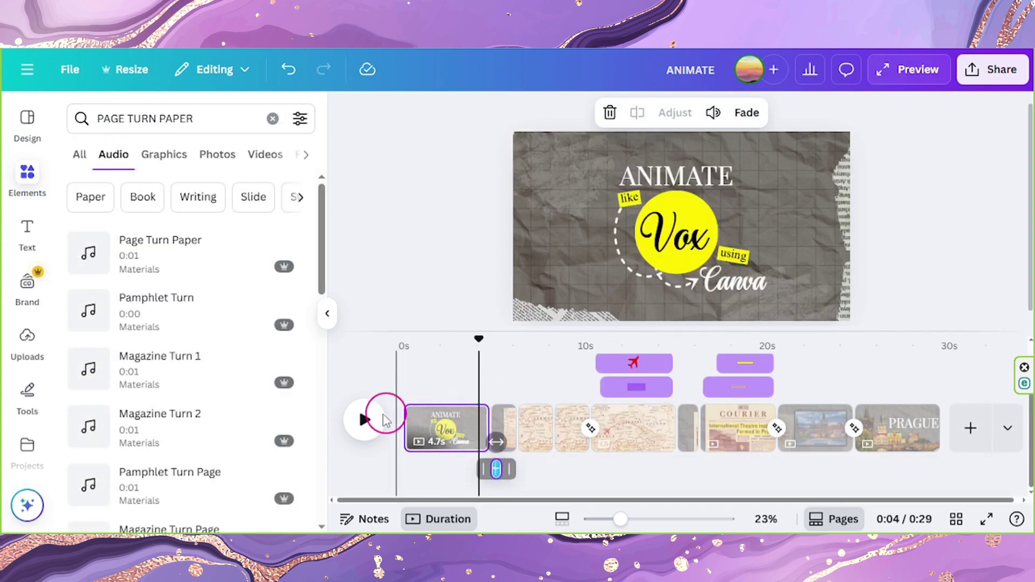
Step: Search audio for PAPER TURN and place the Paper Turn sound where the second page changes to the third
click(364, 419)
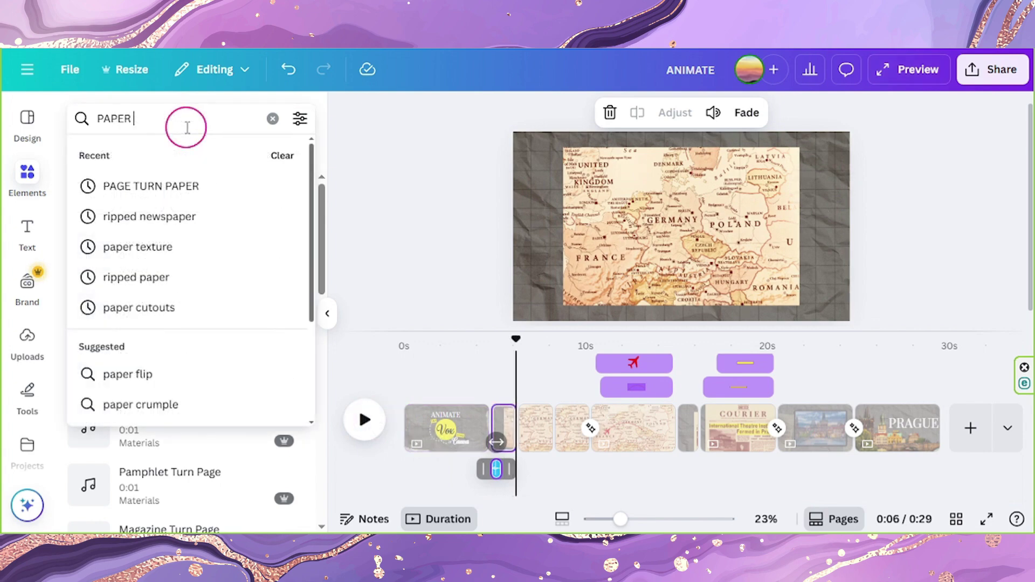
text(TURN)
key(Return)
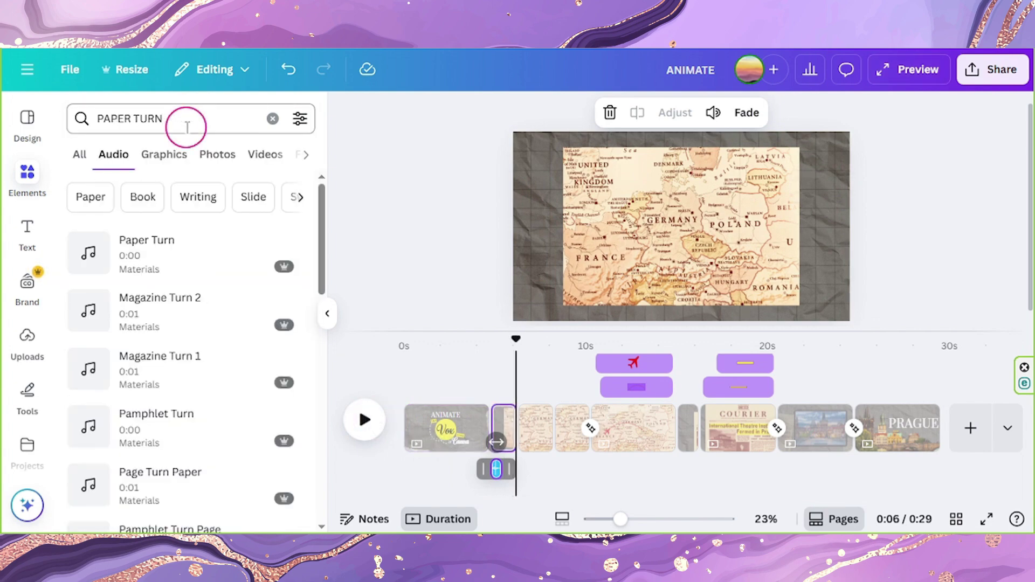
mouse_move(103, 264)
drag(92, 263, 514, 459)
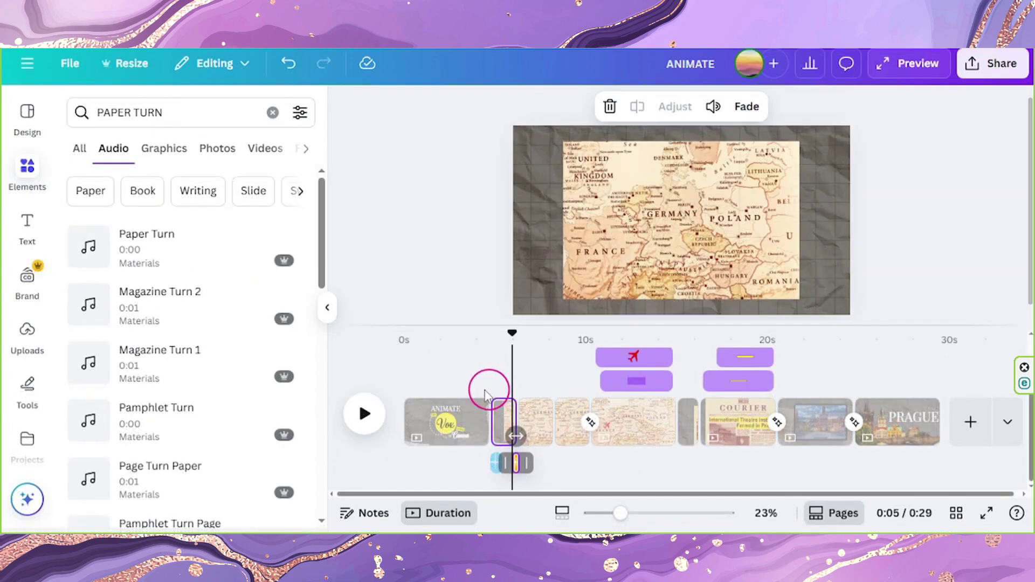
Step: Search audio for MARKER WRITE 6 and place the Marker Write 6 sound under the fourth page, where the red border is drawn
click(378, 413)
key(Return)
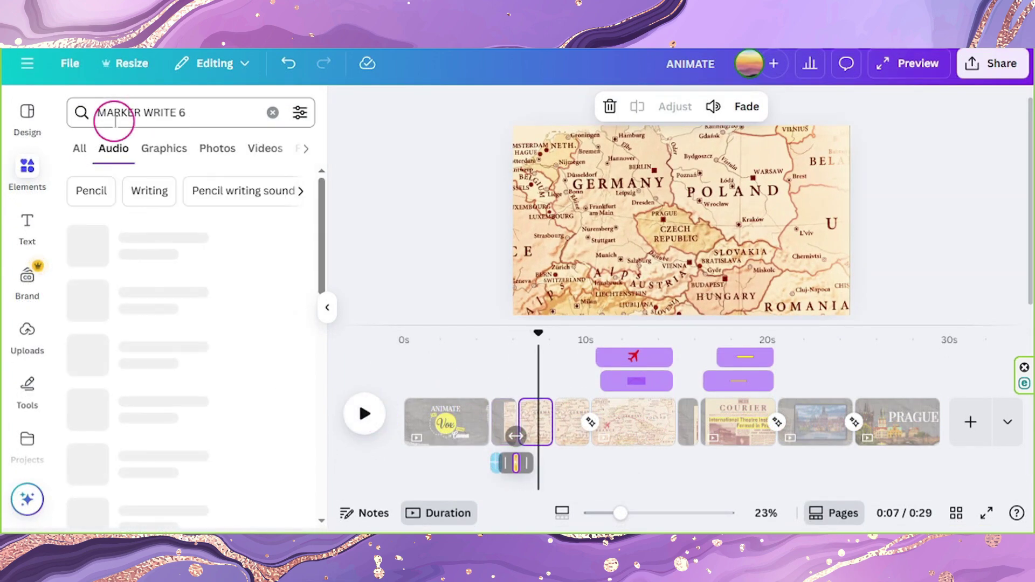
drag(97, 264, 541, 462)
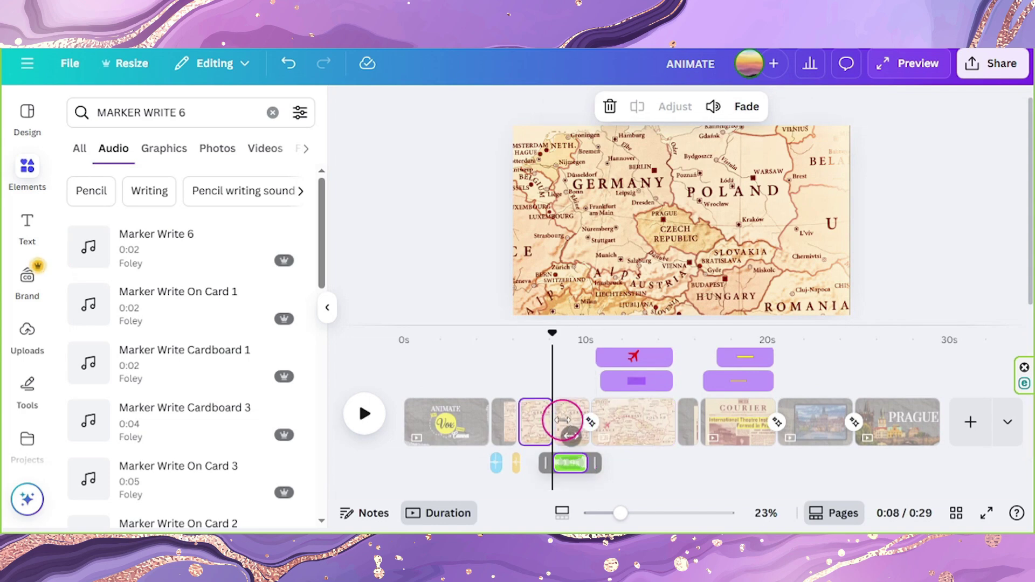
Step: Duplicate the Paper Turn sound to the point where the fourth page changes to the fifth and play it back
click(515, 463)
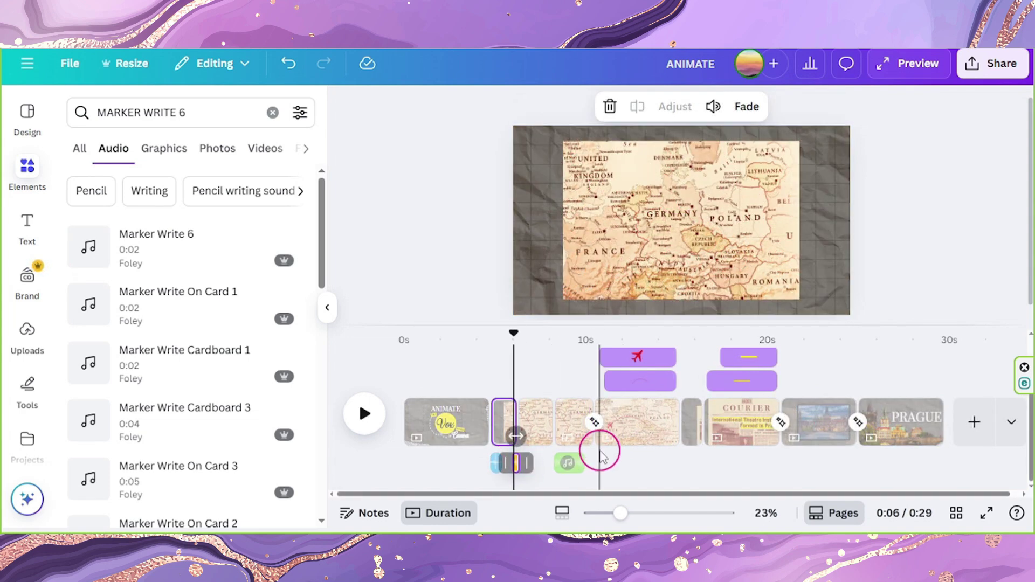
click(594, 461)
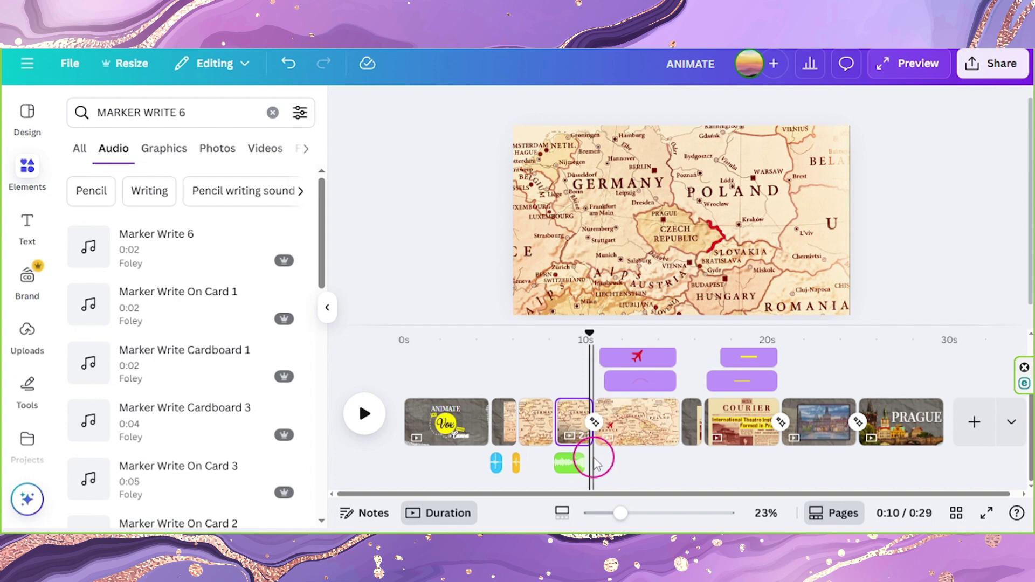
click(593, 462)
click(373, 420)
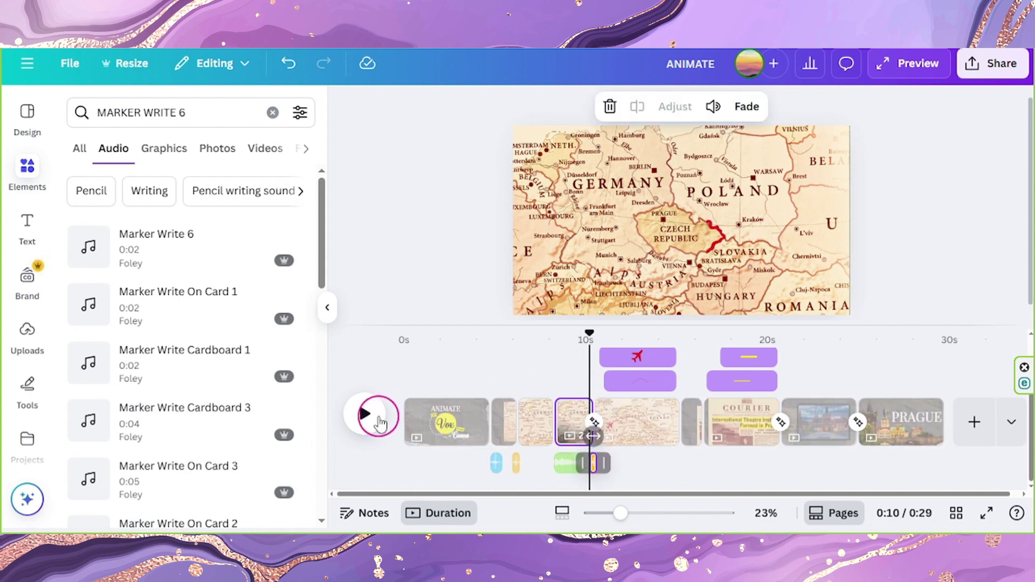
click(373, 419)
Step: Place copies of the page-turn sound at the change from page five to six and of Paper Turn at the change from six to seven
click(678, 454)
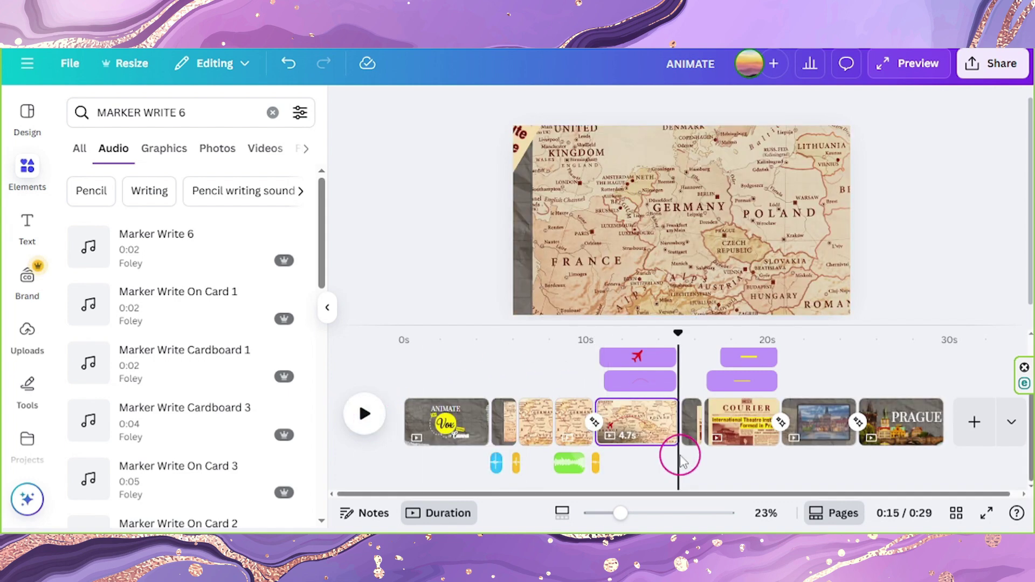
click(682, 462)
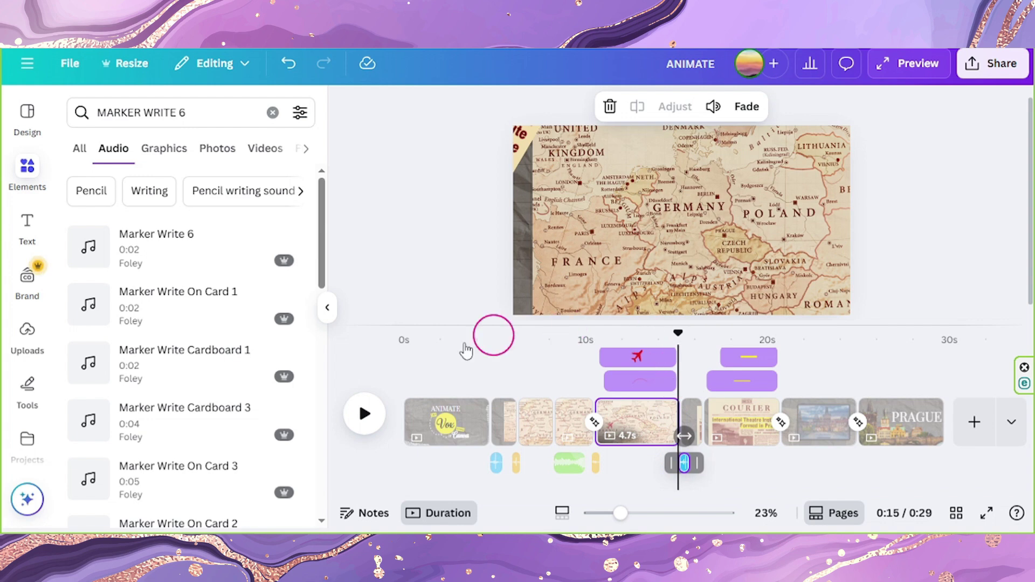
click(365, 413)
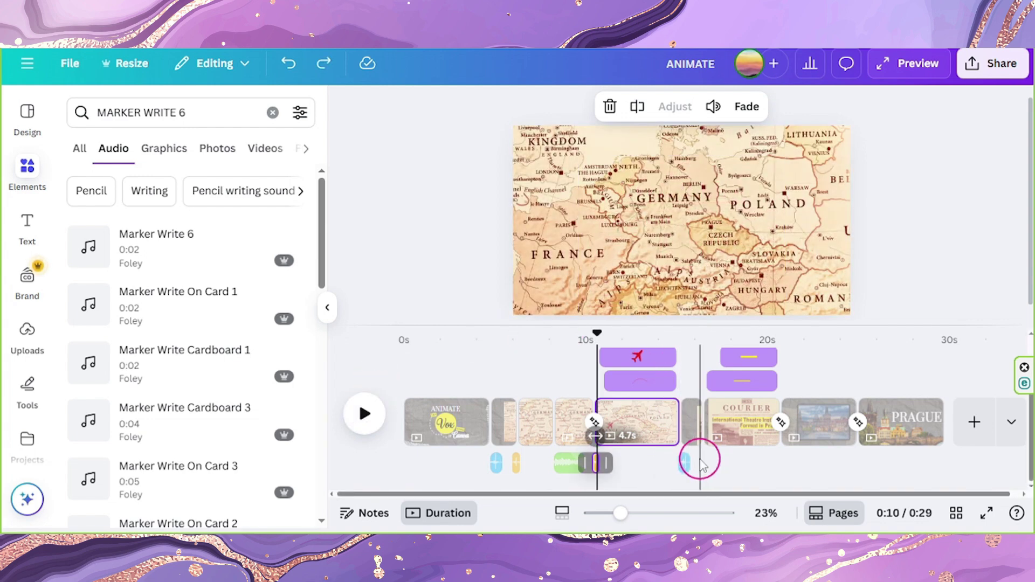
click(700, 459)
click(702, 461)
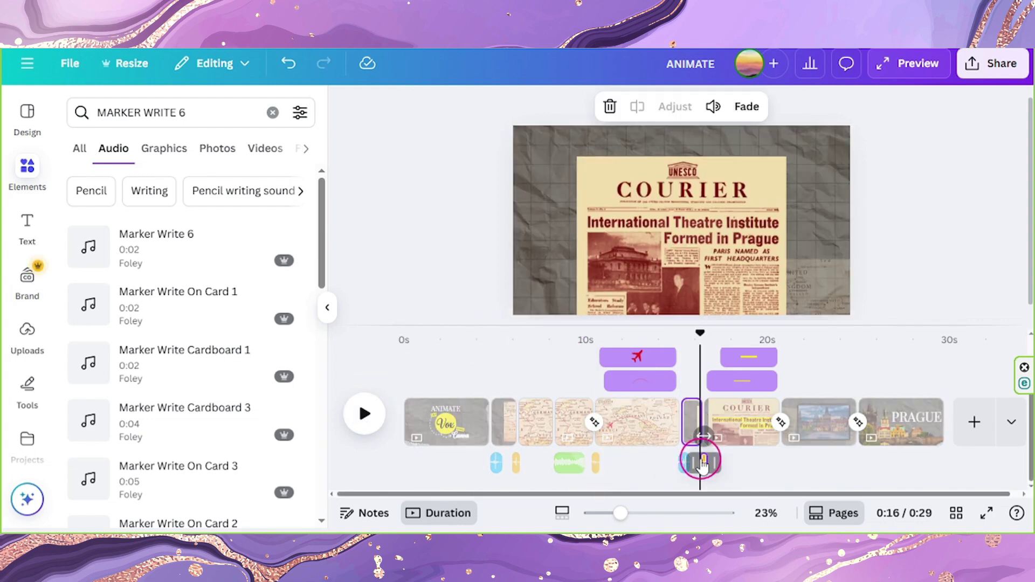
click(364, 413)
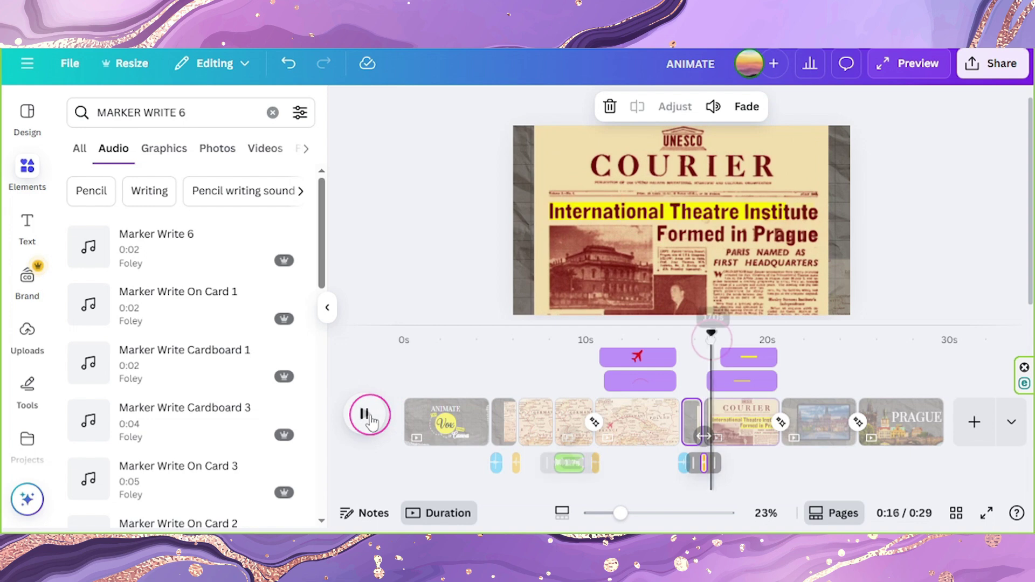
Step: Copy the marker sound to the seventh page where the newspaper headline highlight starts and play it back
click(709, 339)
key(ctrl+c)
key(ctrl+v)
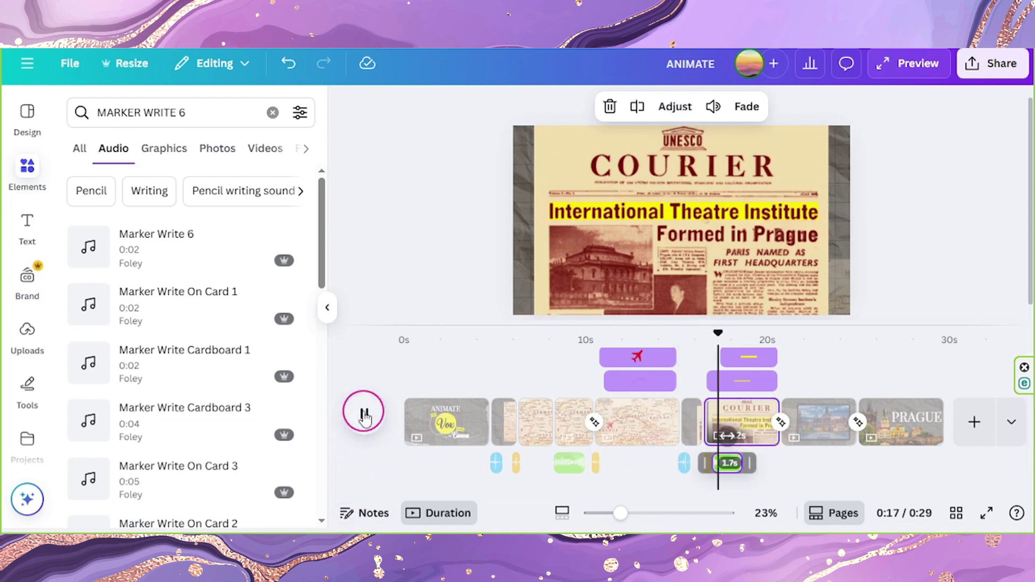
click(363, 412)
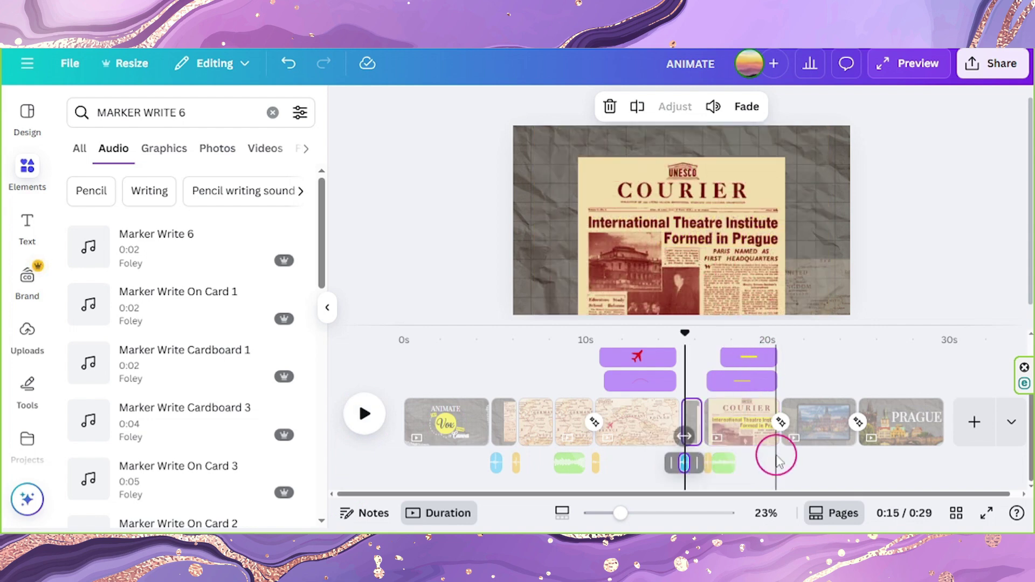
Step: Paste a copy of the page-turn sound where the newspaper page changes to the tablet page
click(777, 456)
click(776, 457)
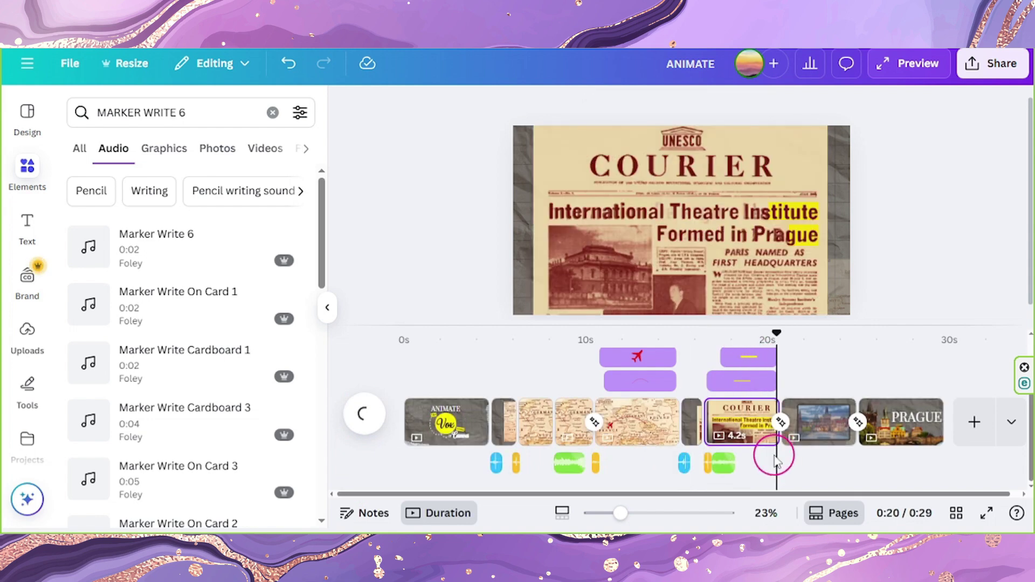
key(ctrl+v)
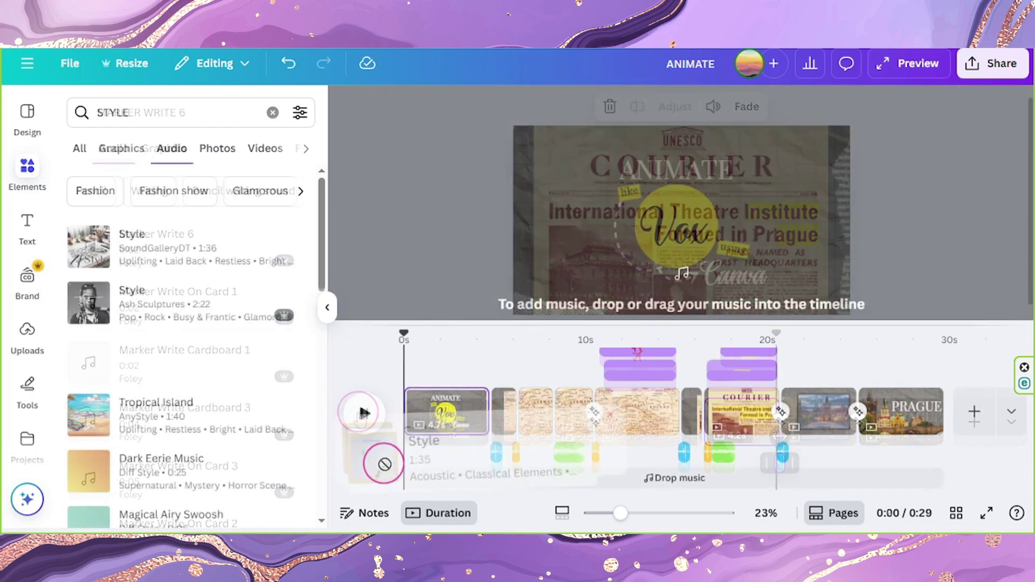
Step: Add the 1:35 acoustic track Style from the STYLE audio search as background music from the video's start and set its volume to 60
drag(381, 457, 387, 474)
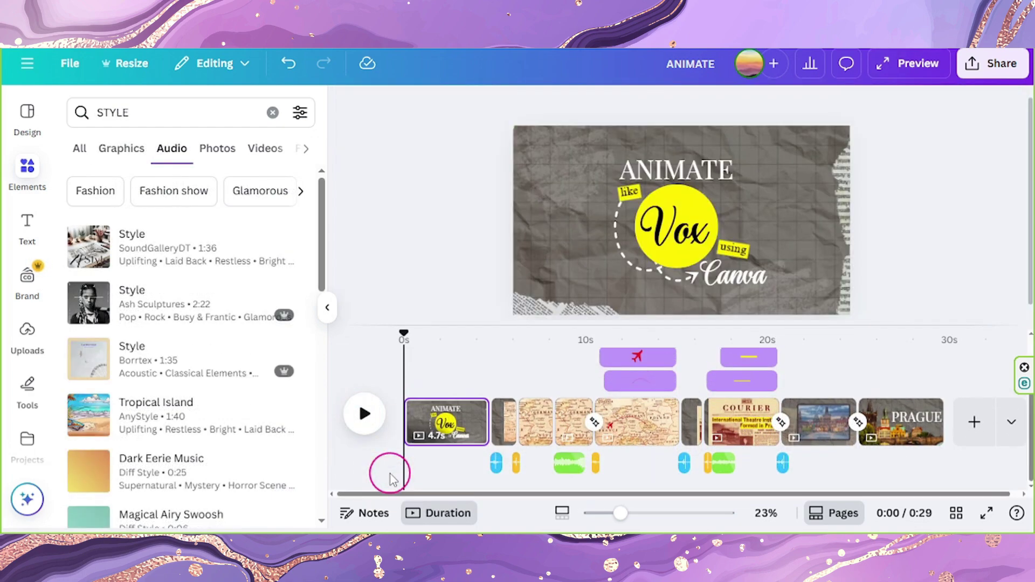
drag(89, 353, 550, 485)
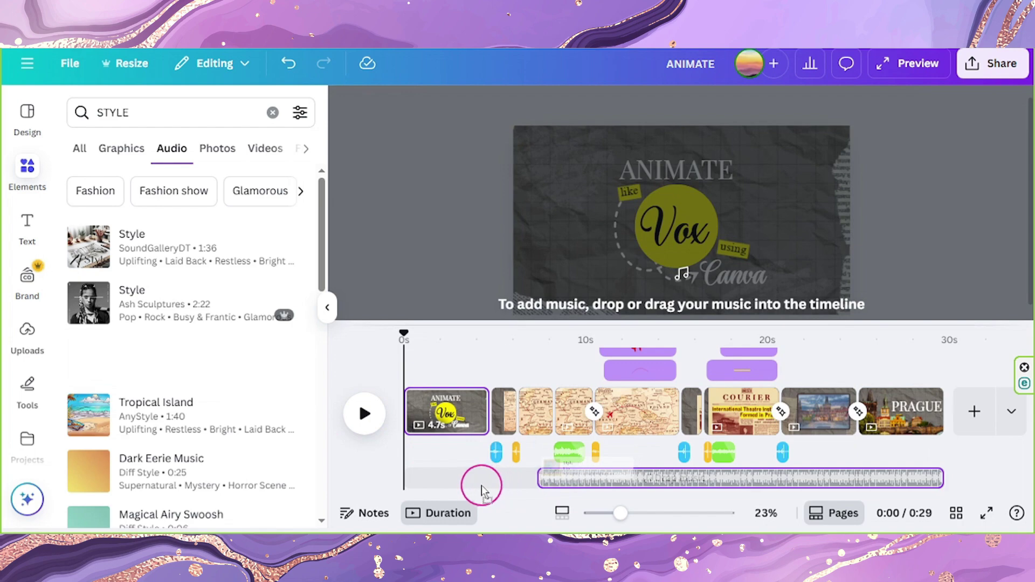
click(783, 151)
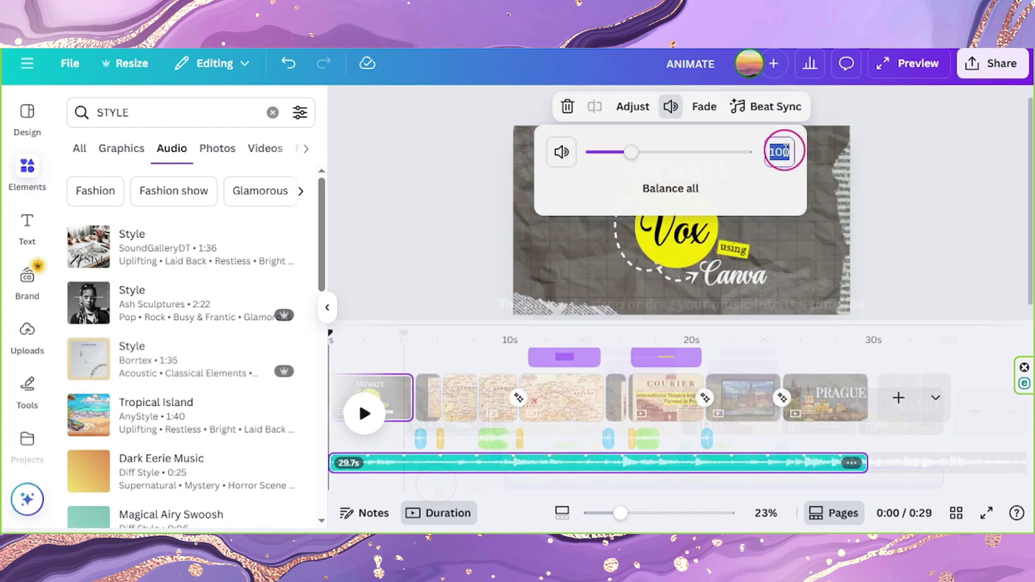
text(60)
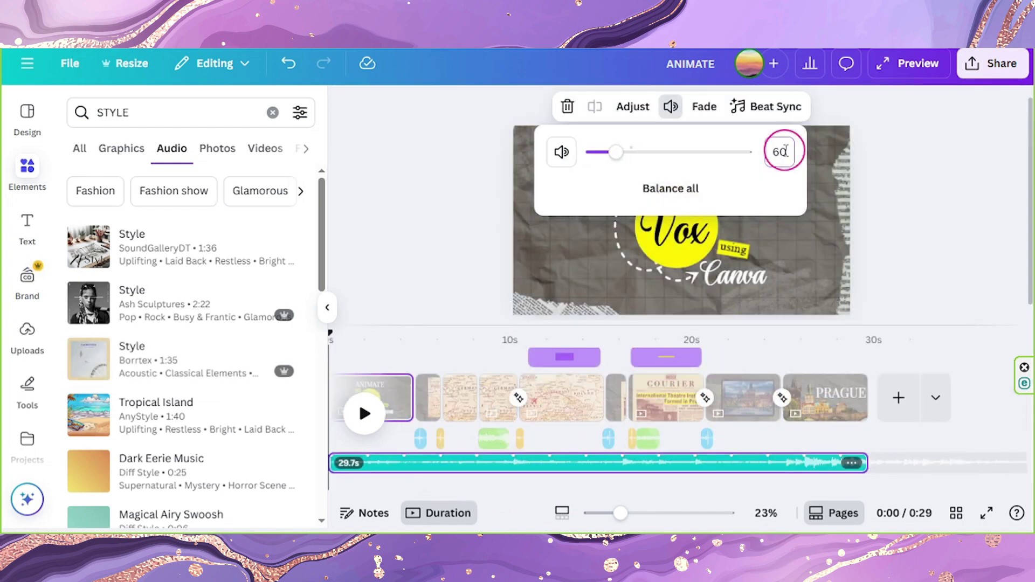
click(421, 300)
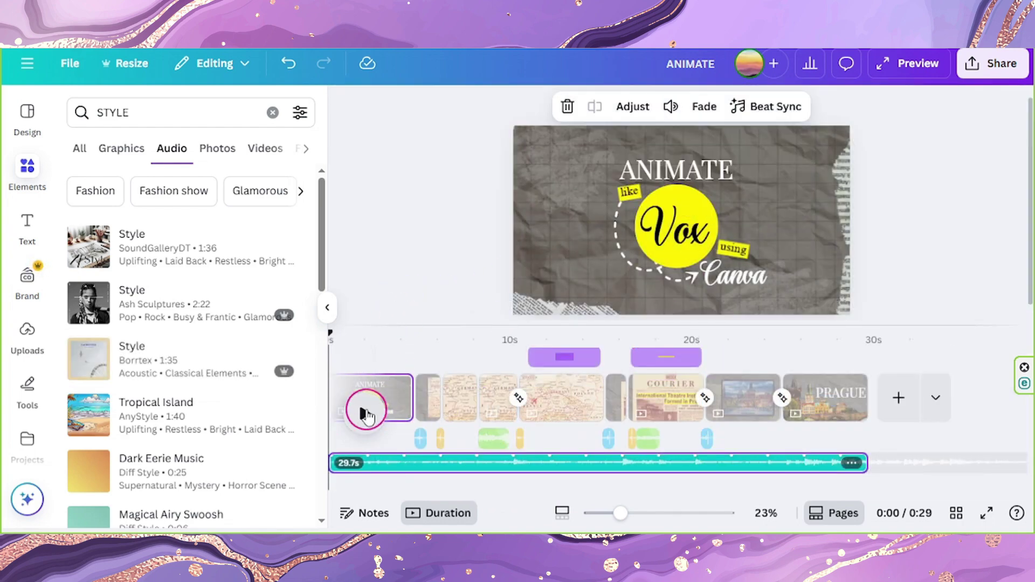